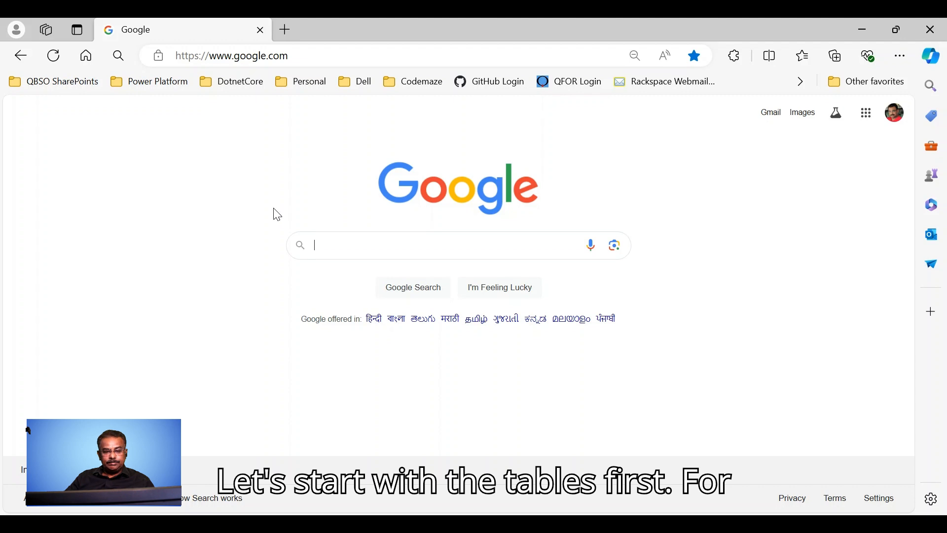
Step: Go to office.com and open the recent Word document Learn Styles
click(300, 62)
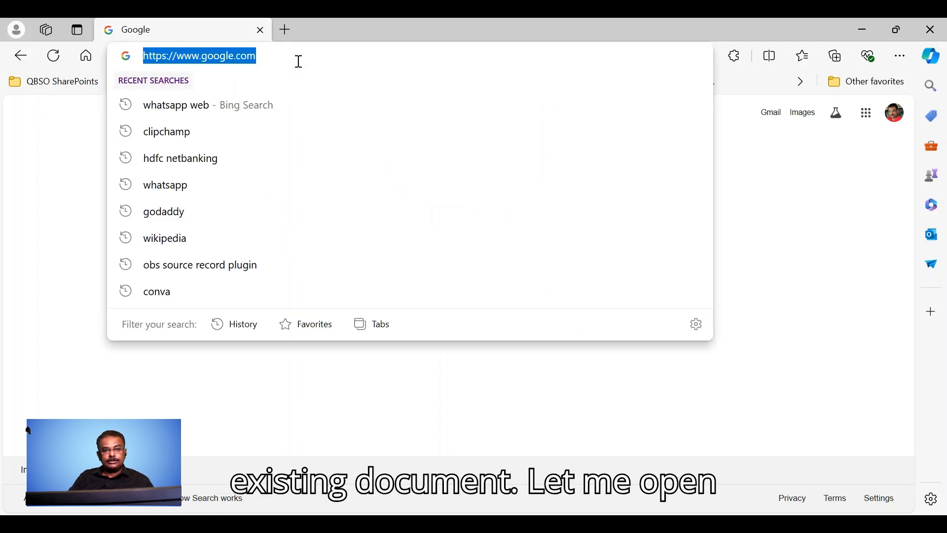
text(of)
key(Return)
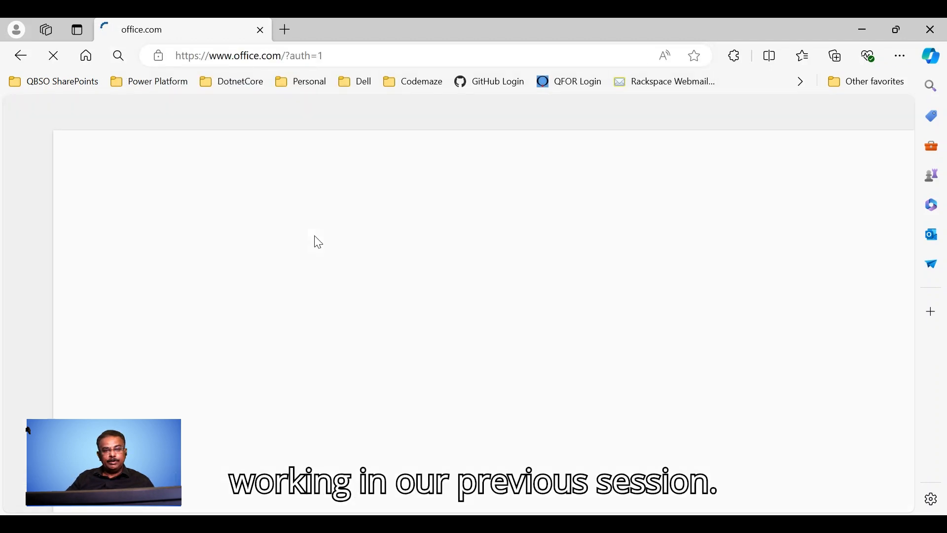
scroll(317, 244, down, 3)
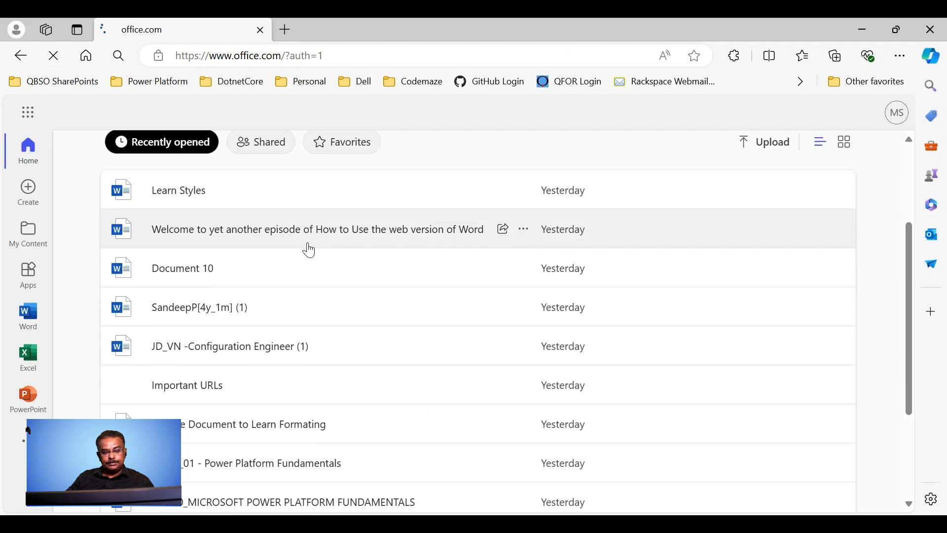
click(168, 198)
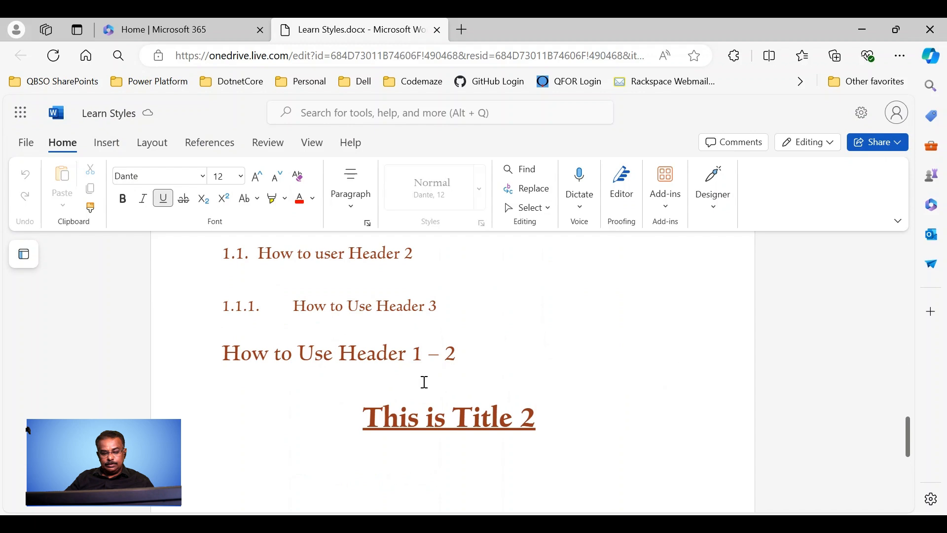
scroll(425, 382, down, 5)
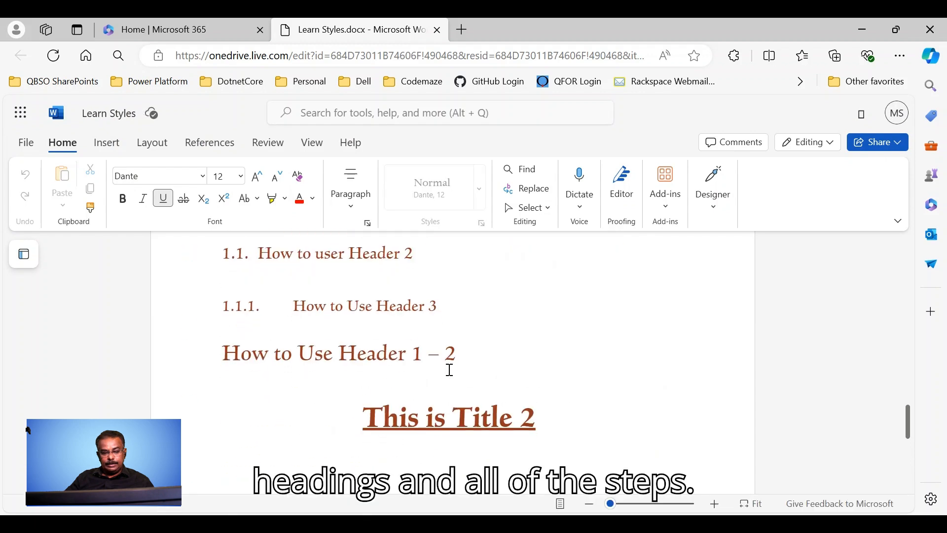
Step: Insert a table with three columns and three rows on the empty line below the heading "How to user Header 2"
click(339, 295)
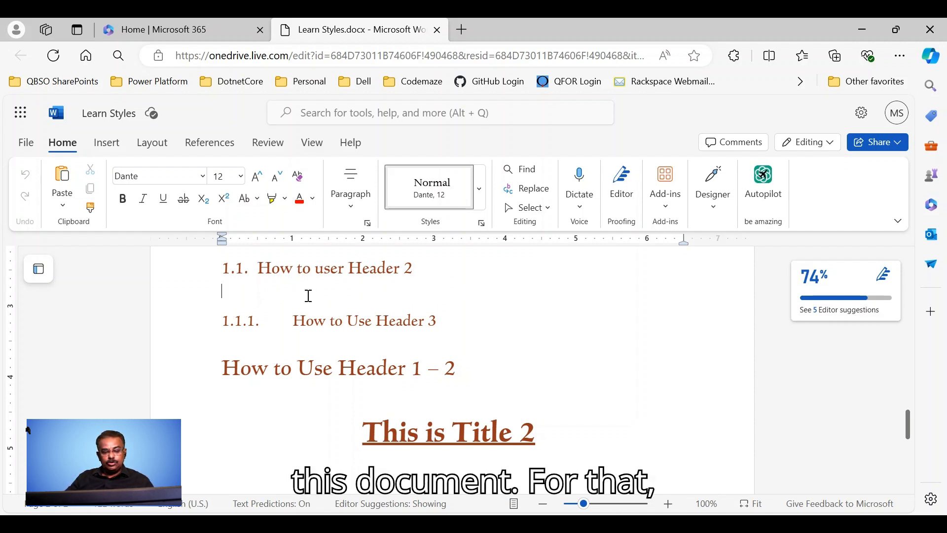
click(110, 145)
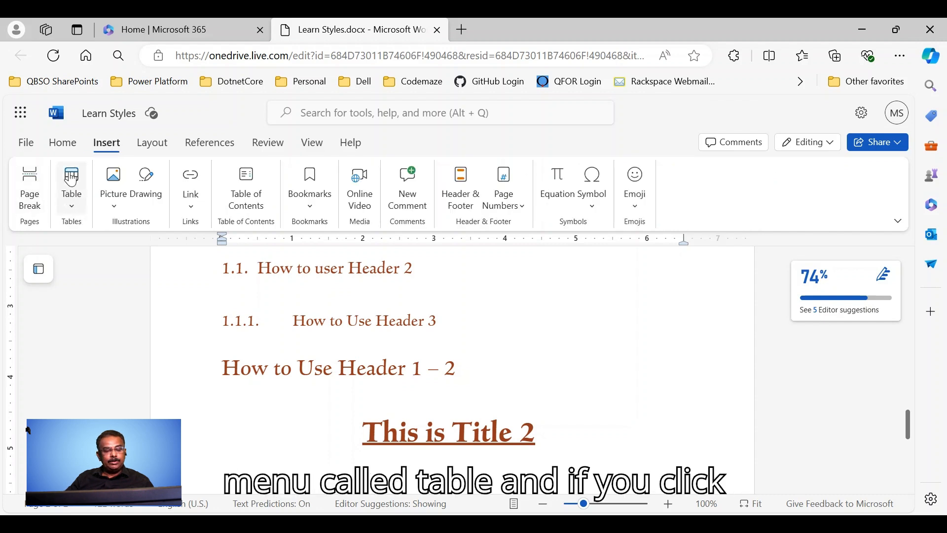
click(72, 207)
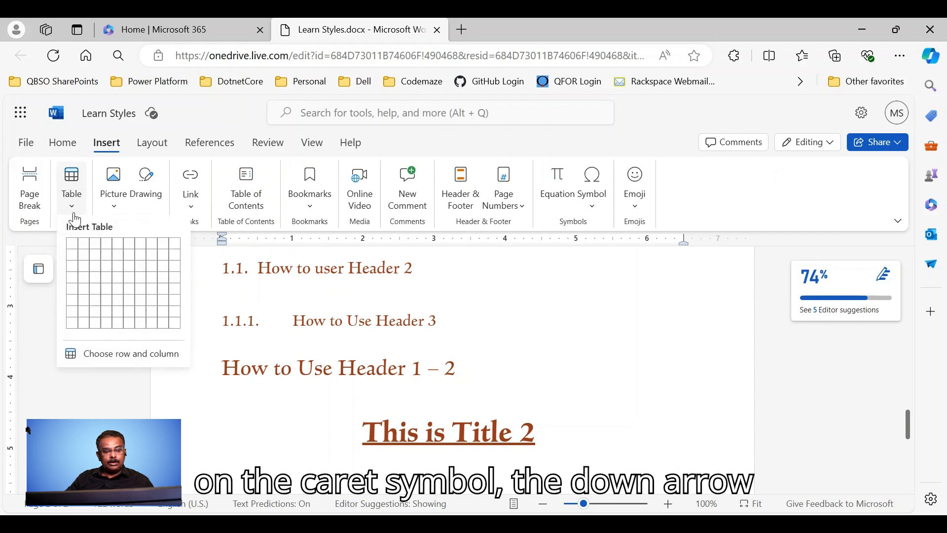
click(94, 269)
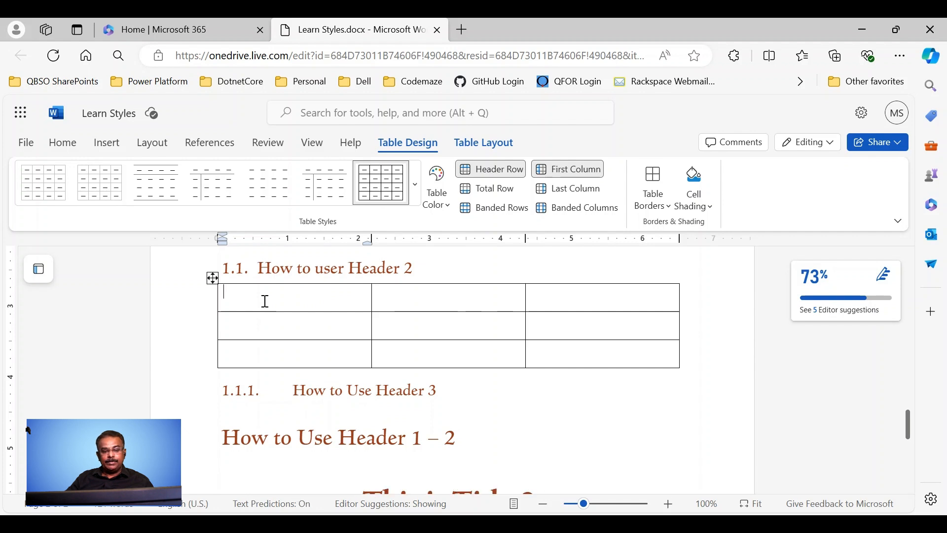
Step: Fill the table's first row with the column headers "SL", "Name of the Fruit" and "Price"
text(SL)
key(Tab)
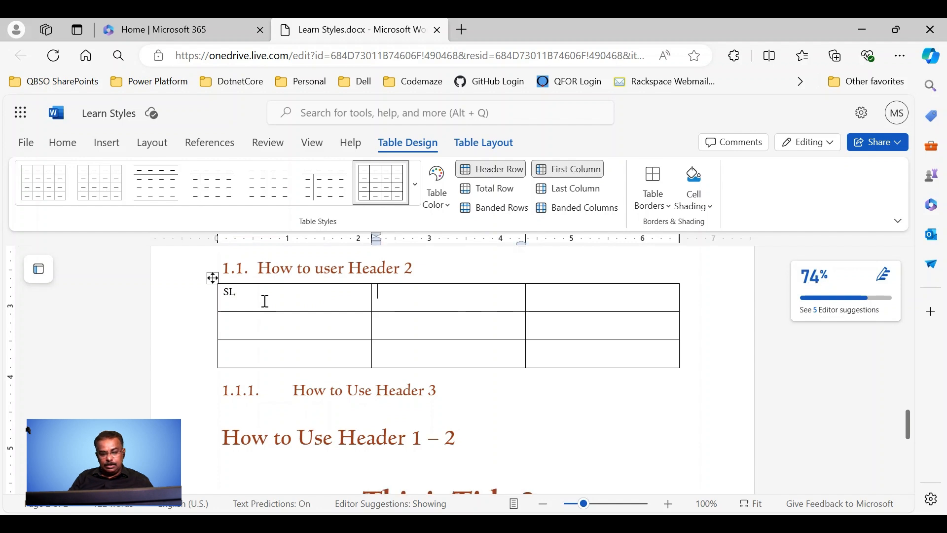
text(Name of the F)
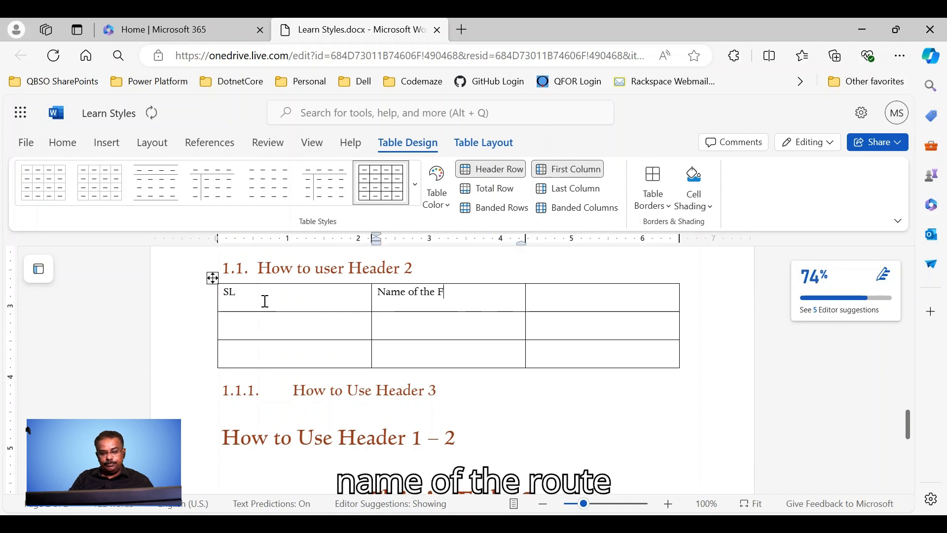
text(ruit Price)
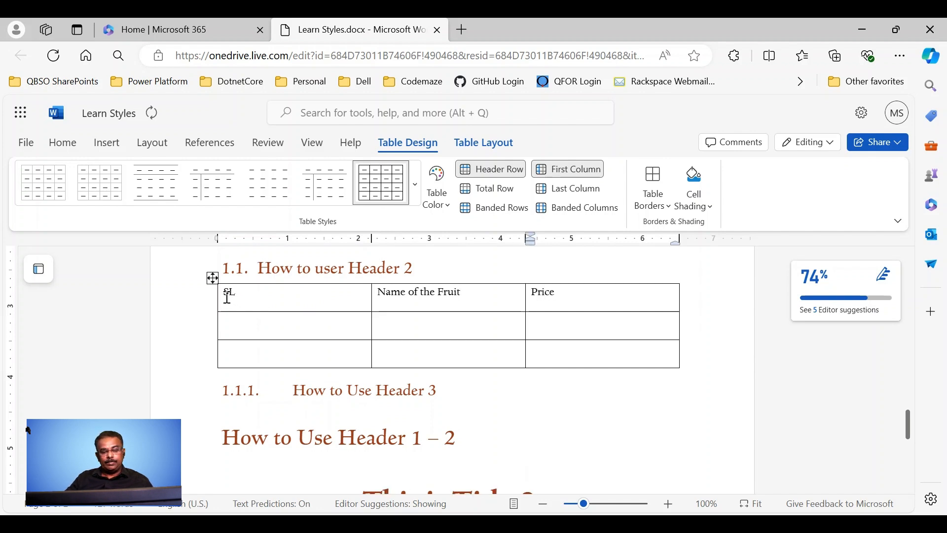
Step: Make the text of all three header cells in the table bold
click(231, 293)
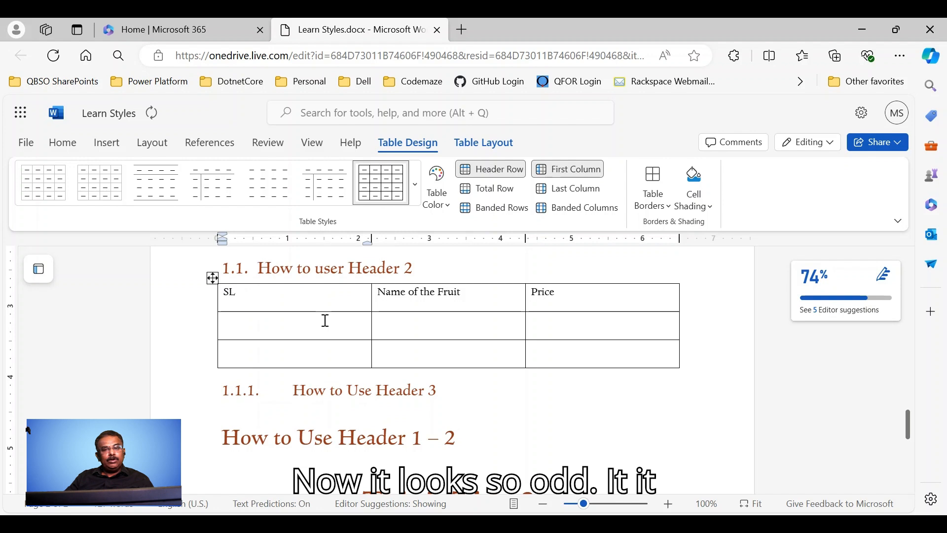
click(225, 292)
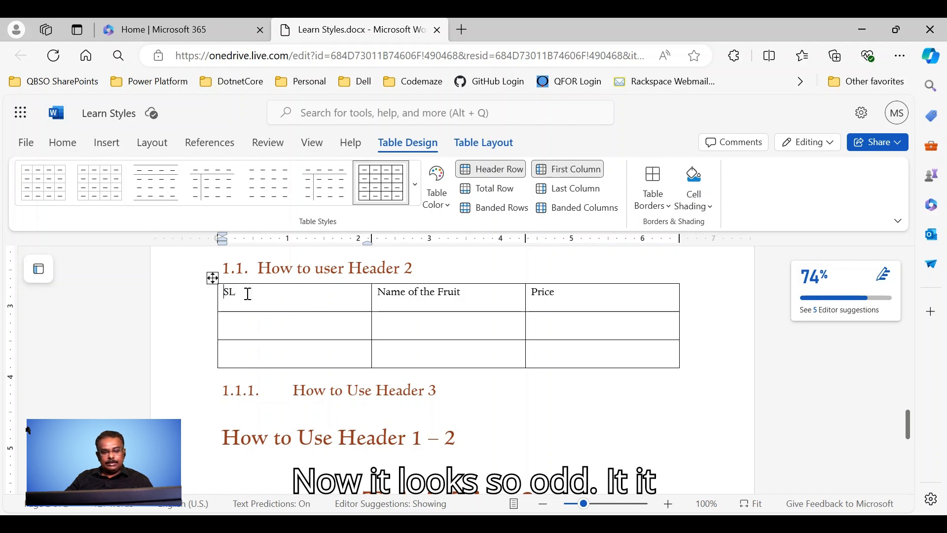
shift+click(596, 291)
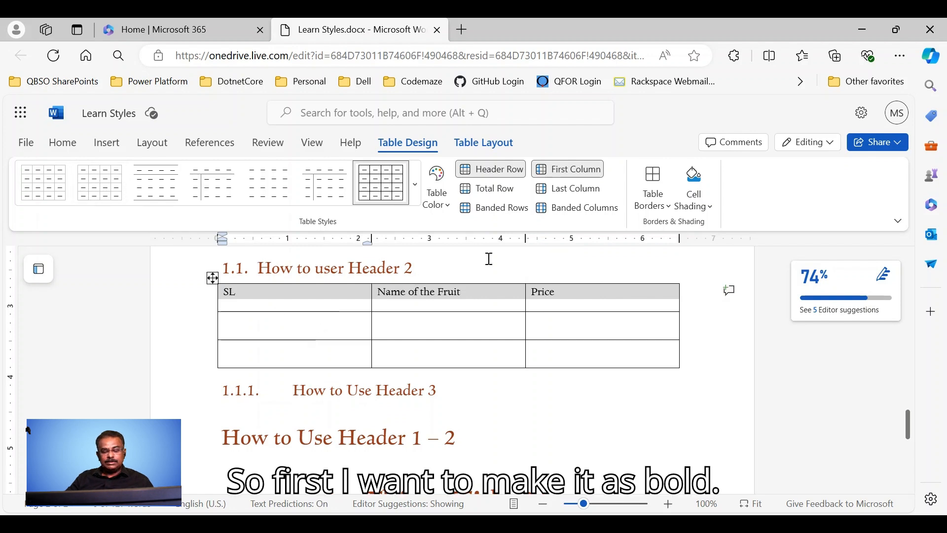
click(64, 143)
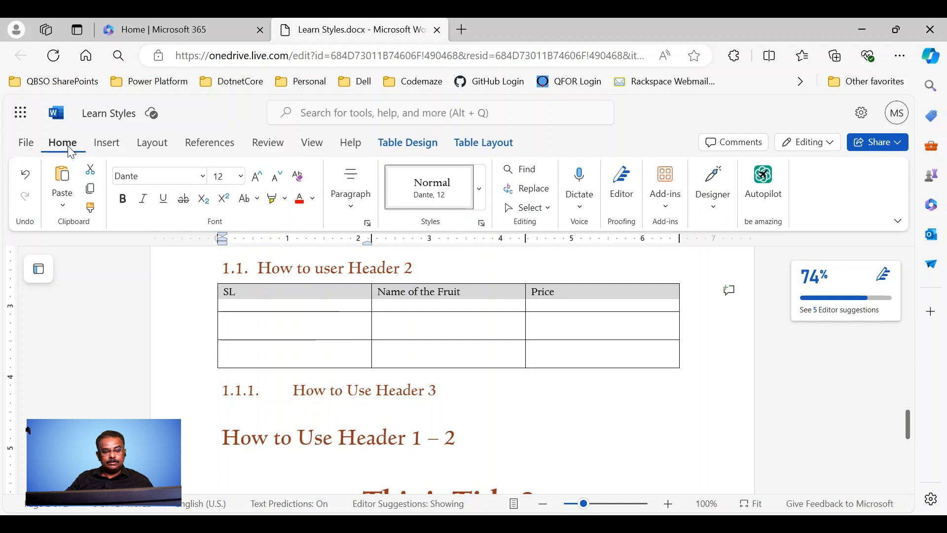
click(124, 200)
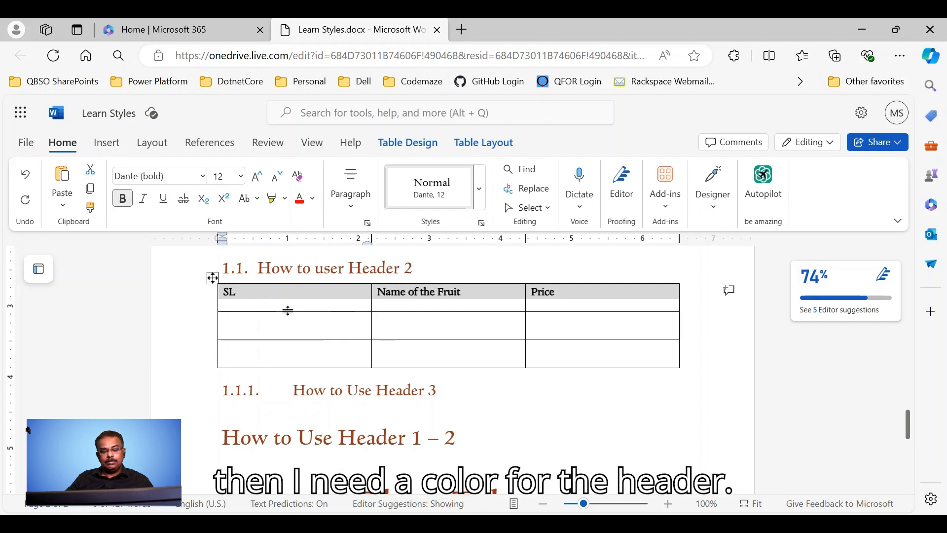
Step: Shade the cells of the table's header row with a medium blue theme color
click(467, 148)
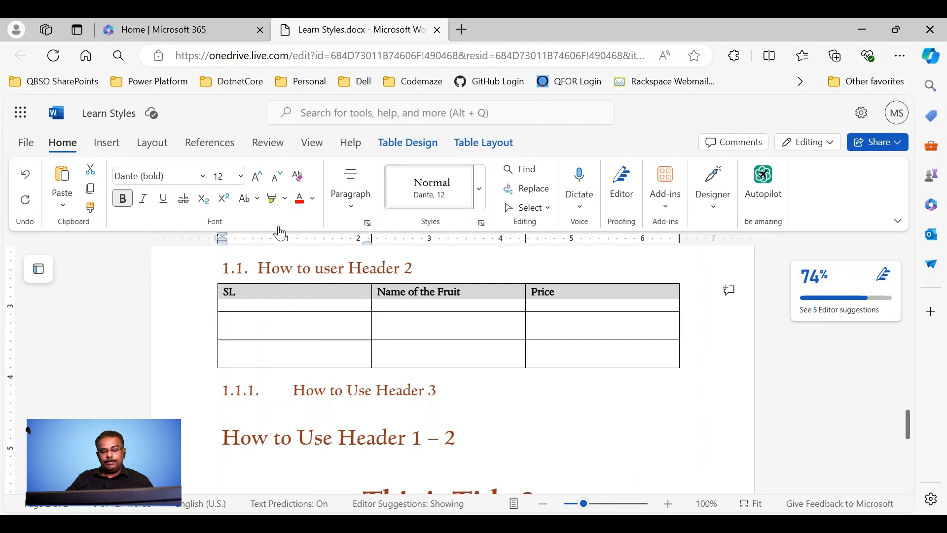
click(398, 149)
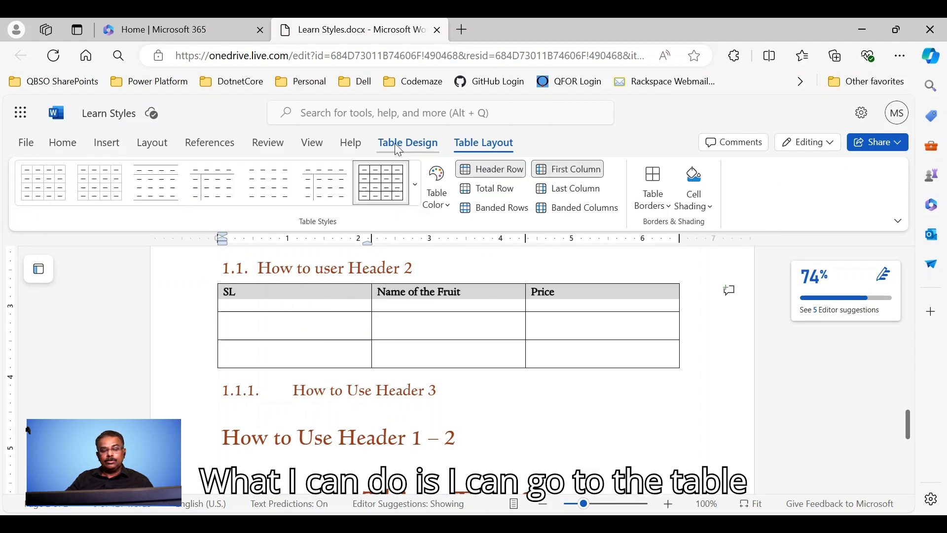
click(710, 213)
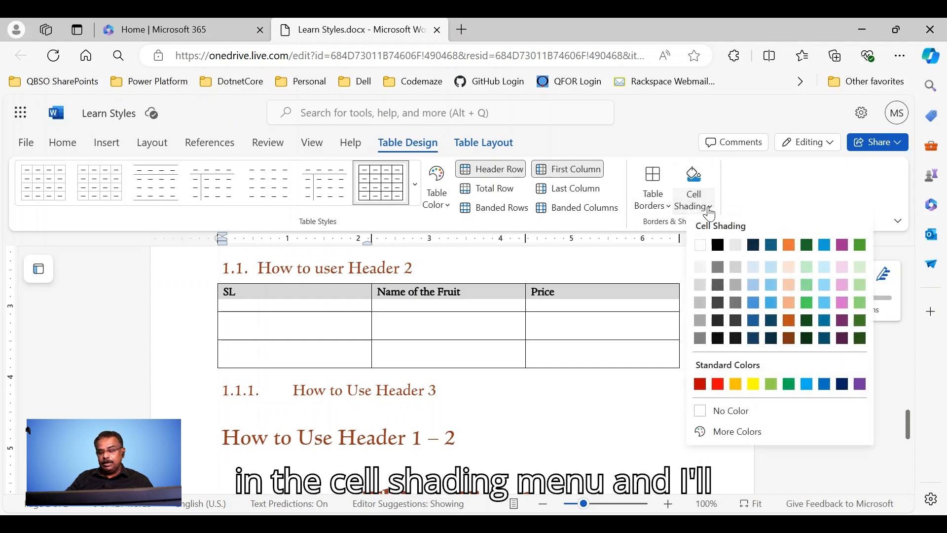
click(753, 303)
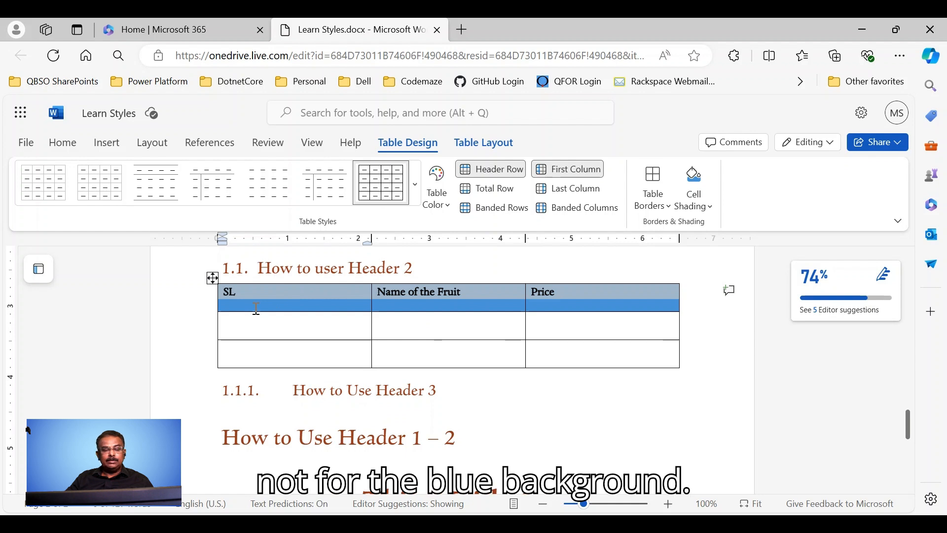
click(301, 324)
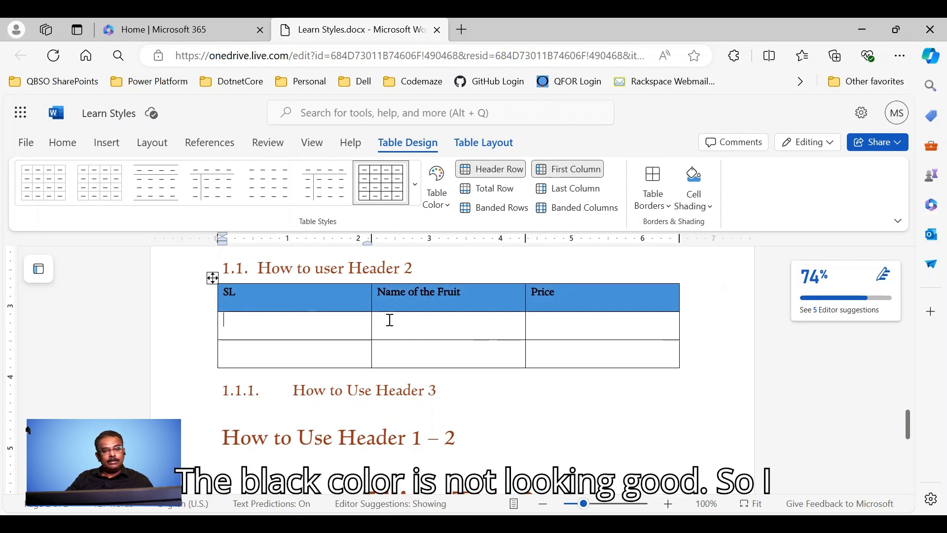
Step: Set the font color of the header row's text to white
drag(225, 293, 563, 300)
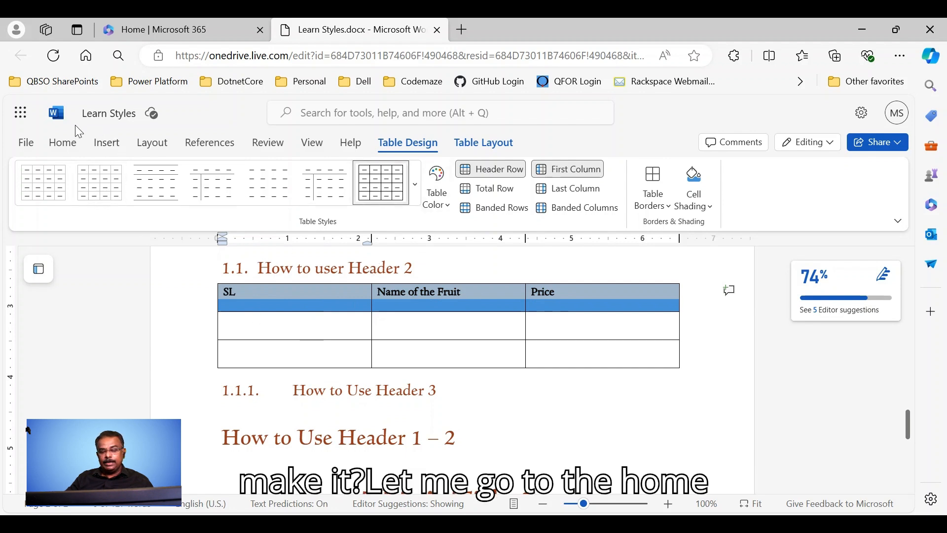
click(63, 143)
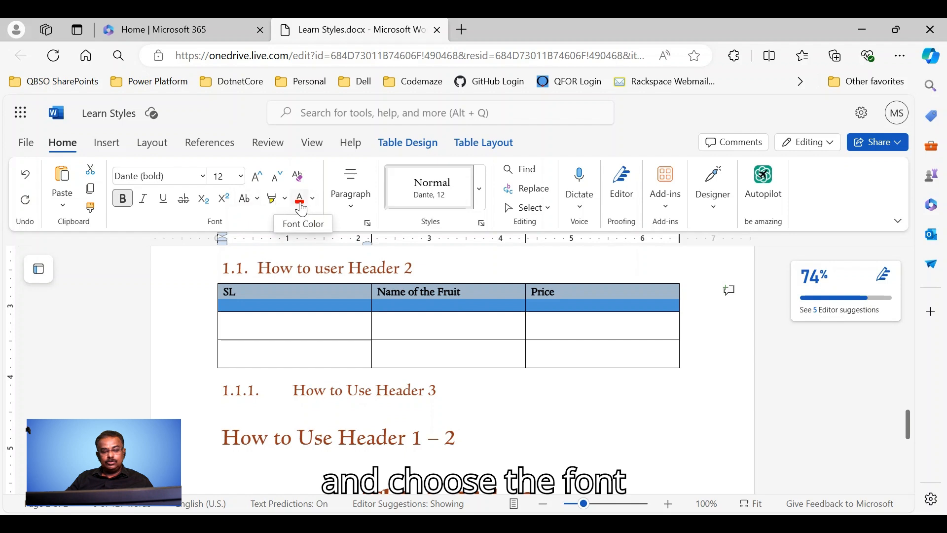
click(316, 205)
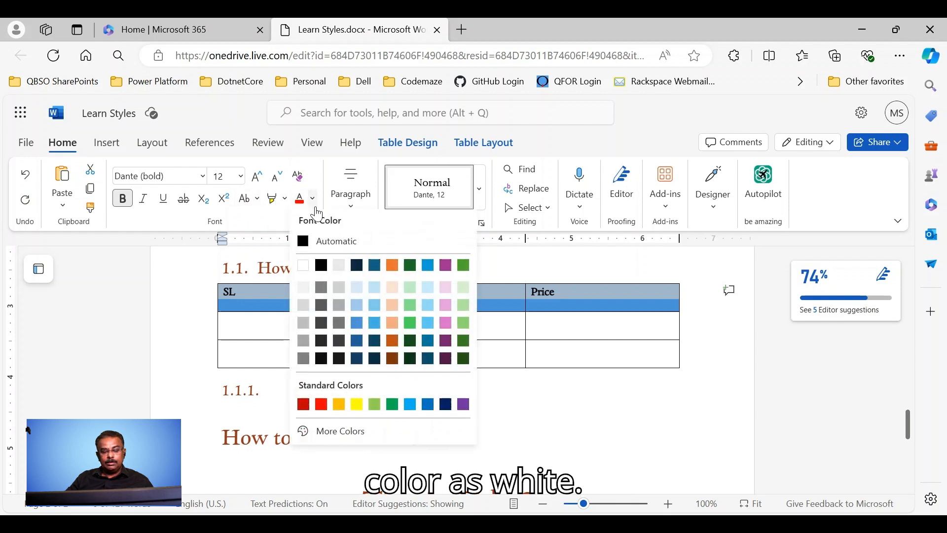
click(308, 265)
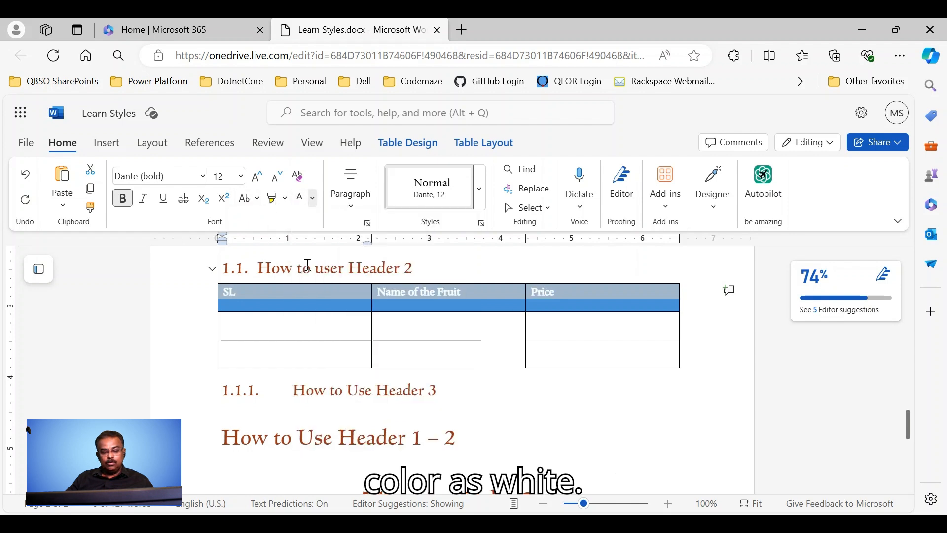
click(271, 335)
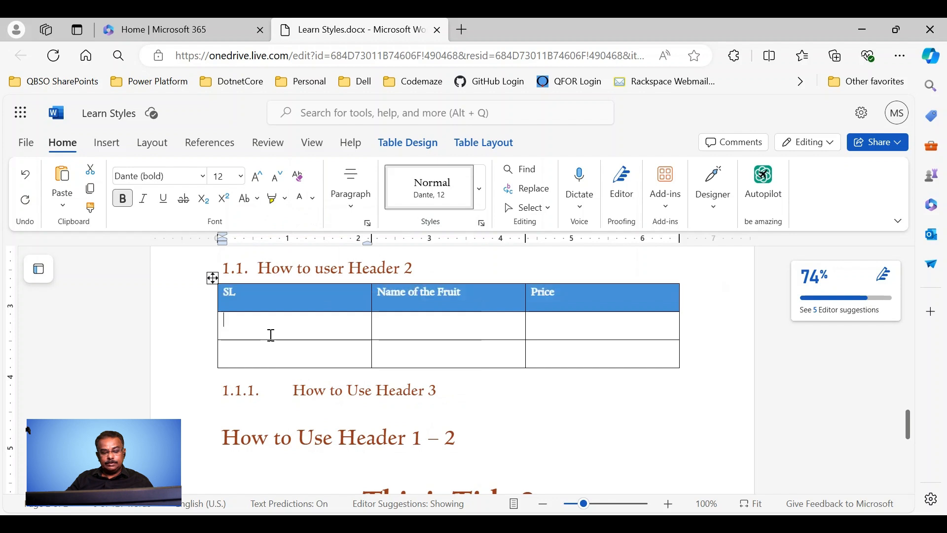
Step: Narrow the SL column to about 0.75 inch and widen the Name of the Fruit column to about 4.4 inches
click(228, 292)
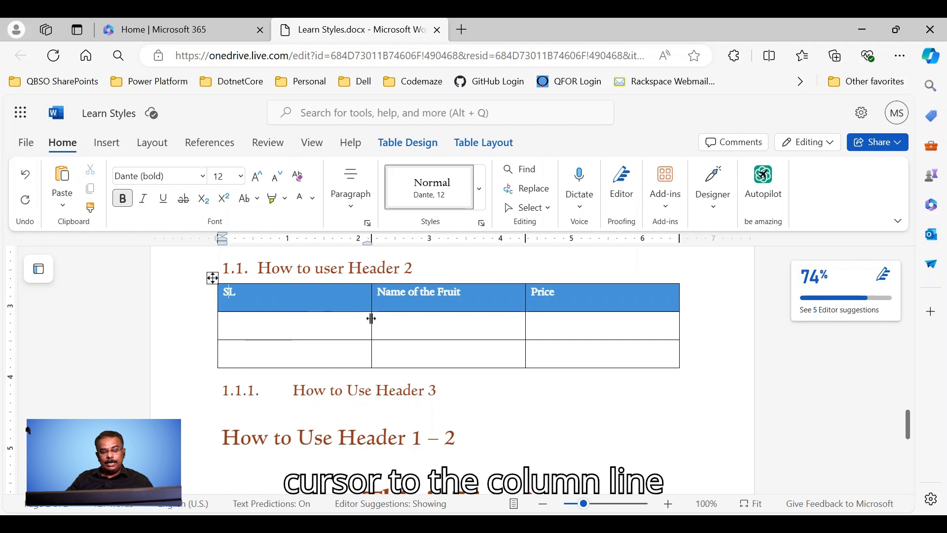
click(325, 331)
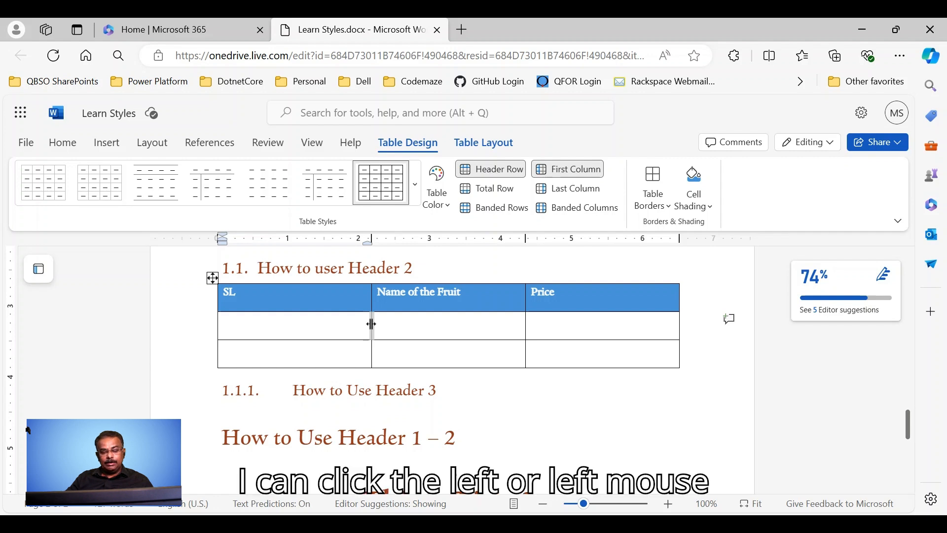
drag(371, 324, 271, 327)
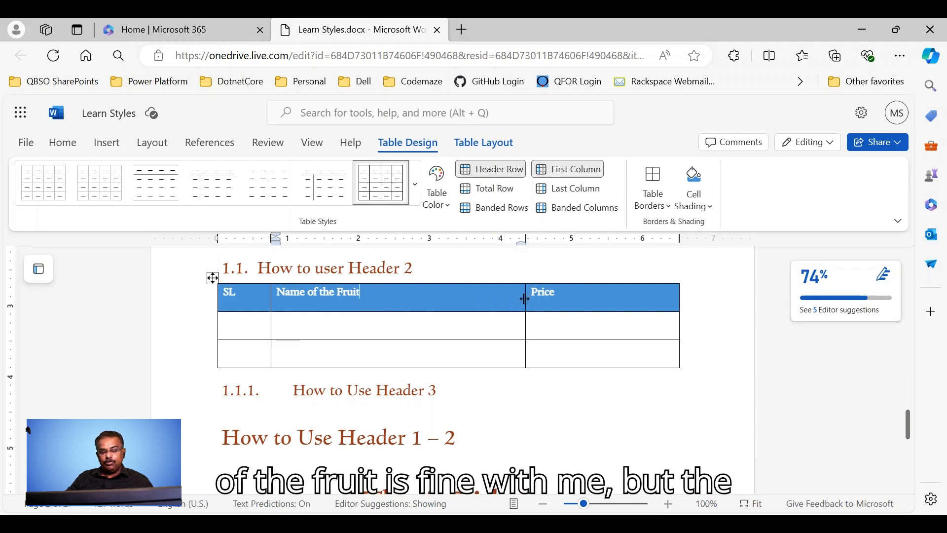
drag(523, 299, 585, 299)
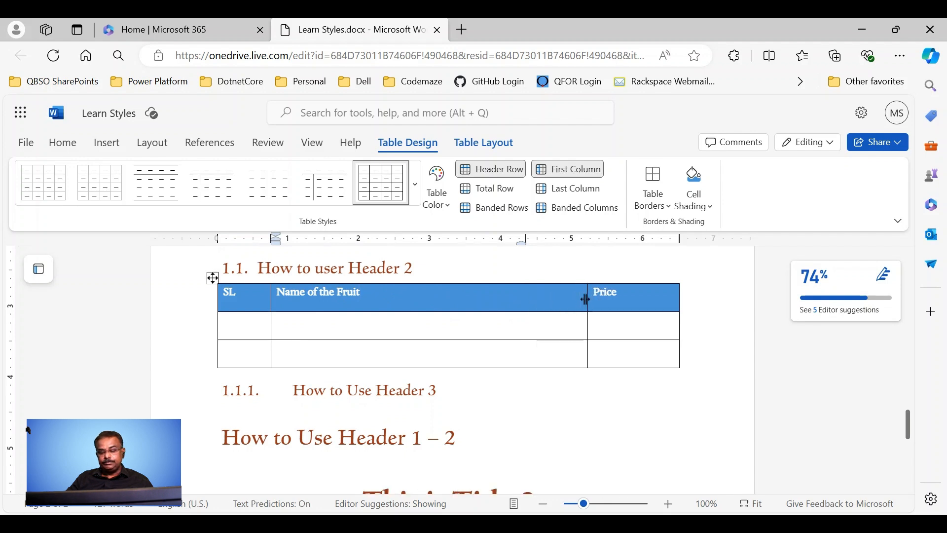
click(338, 333)
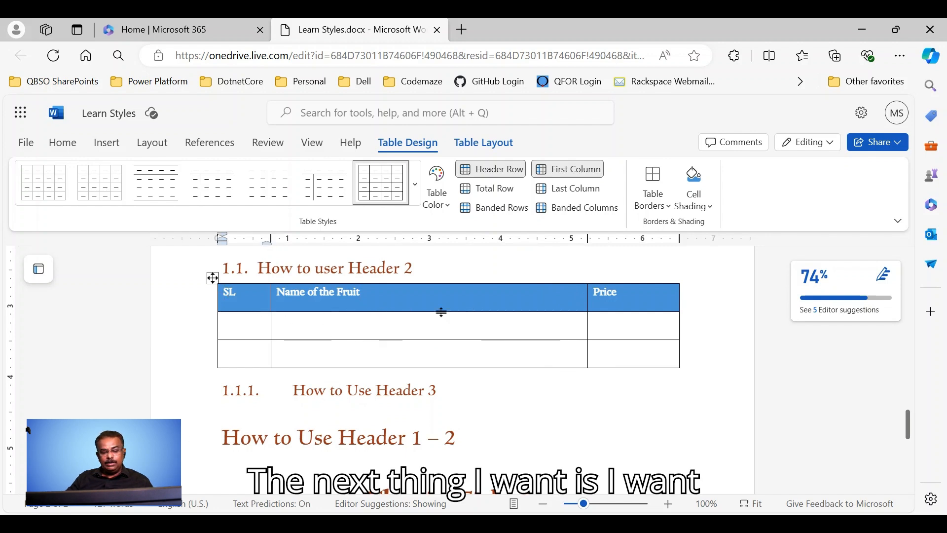
Step: Try centering the header row's text with paragraph alignment, and undo the change
click(606, 293)
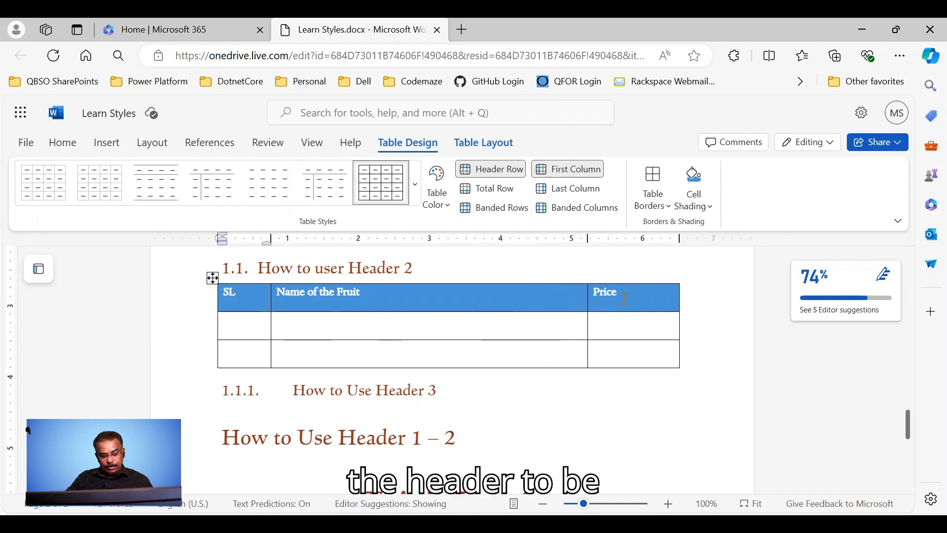
shift+click(624, 299)
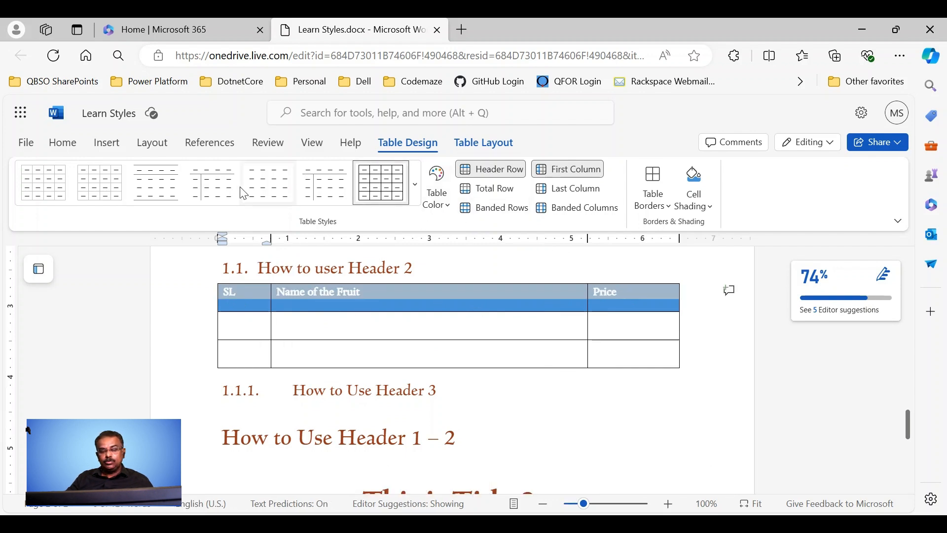
click(63, 144)
click(351, 207)
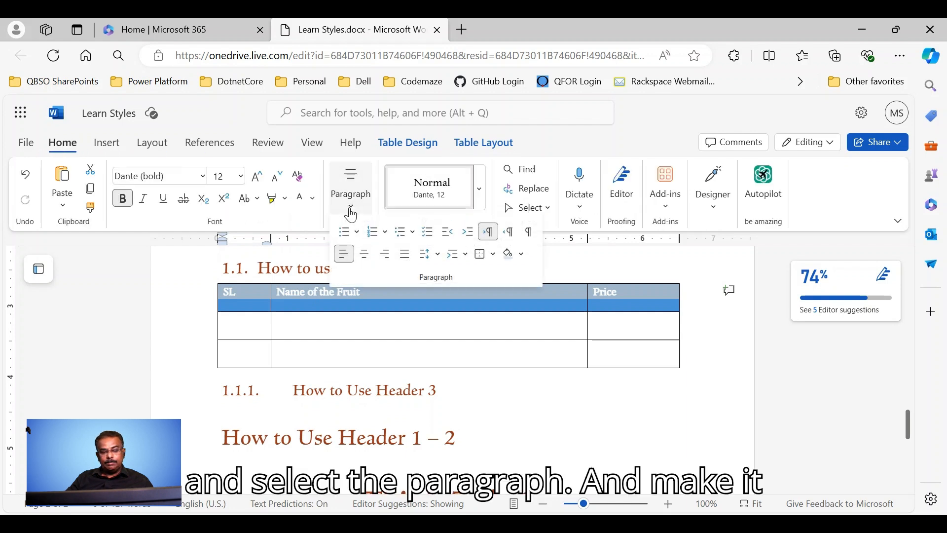
click(365, 254)
click(361, 320)
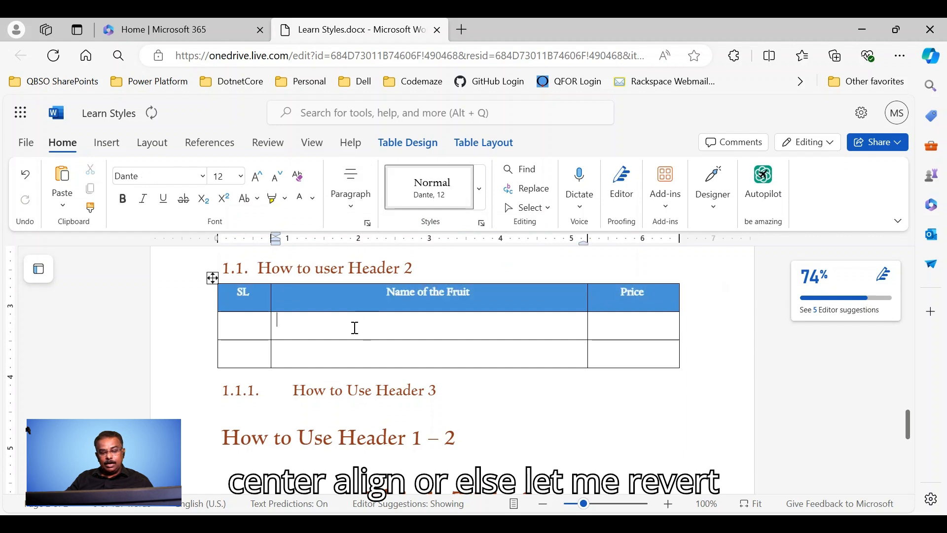
key(ctrl+z)
Step: Align the header row's text to the center of its cells, horizontally and vertically, using the table's cell alignment
click(408, 143)
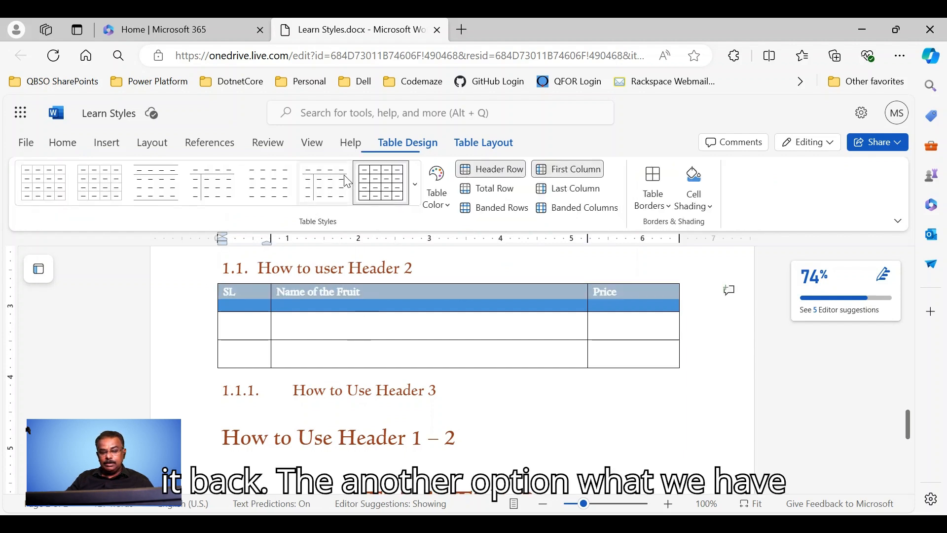
click(469, 144)
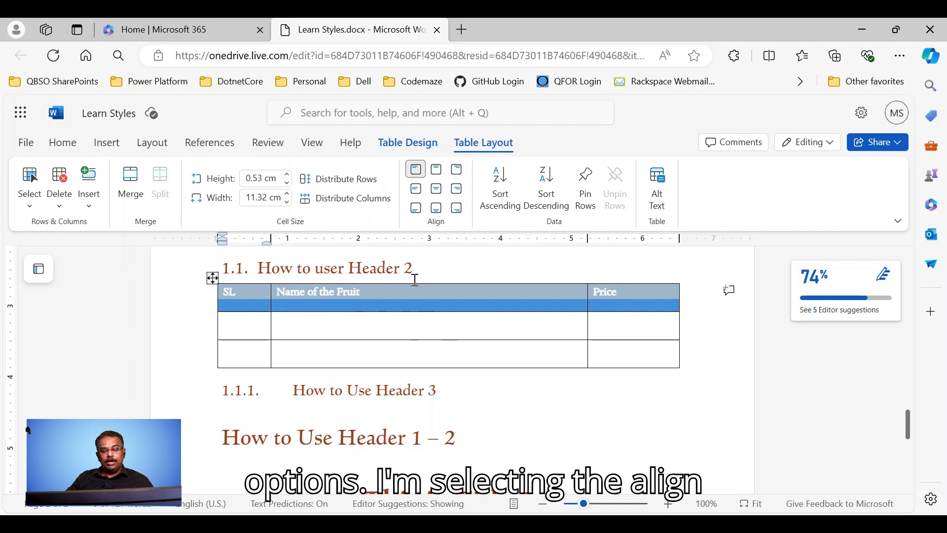
click(437, 190)
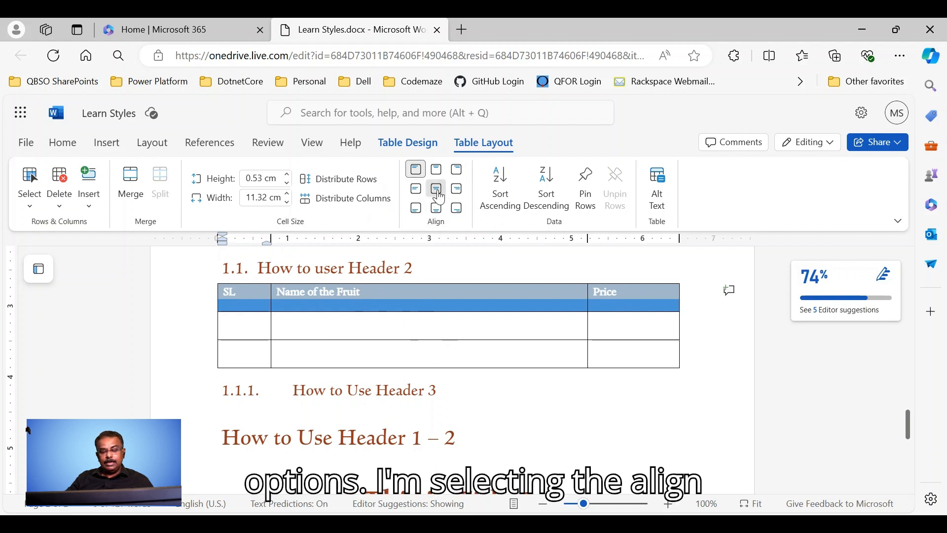
click(360, 321)
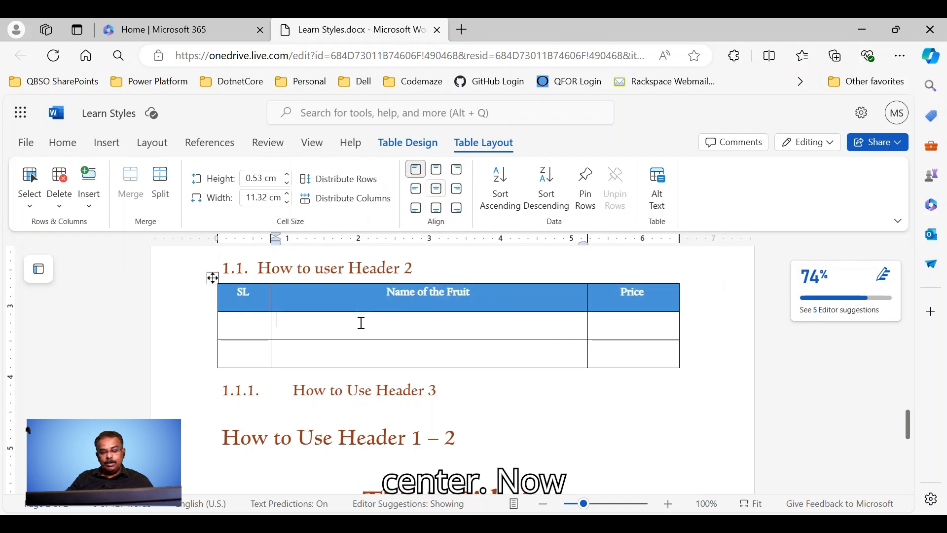
click(234, 299)
shift+click(656, 292)
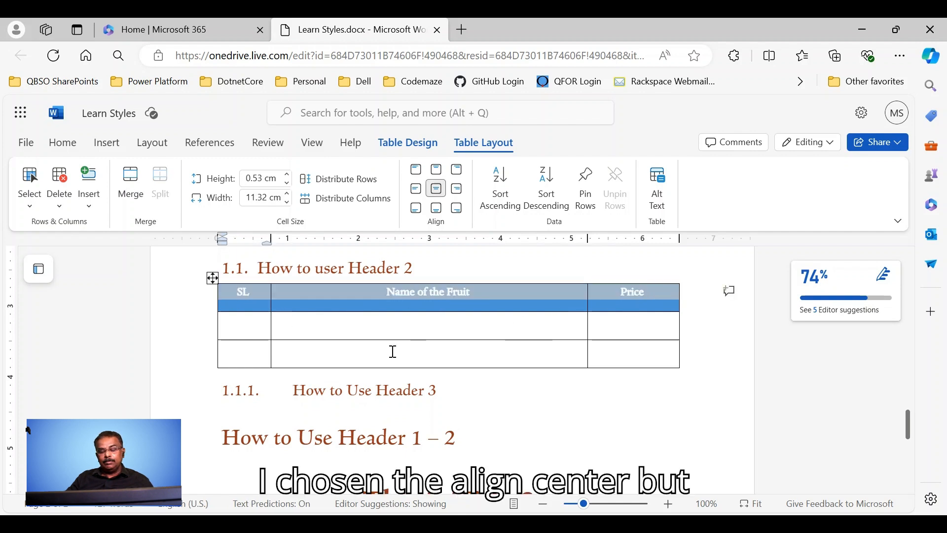
click(381, 329)
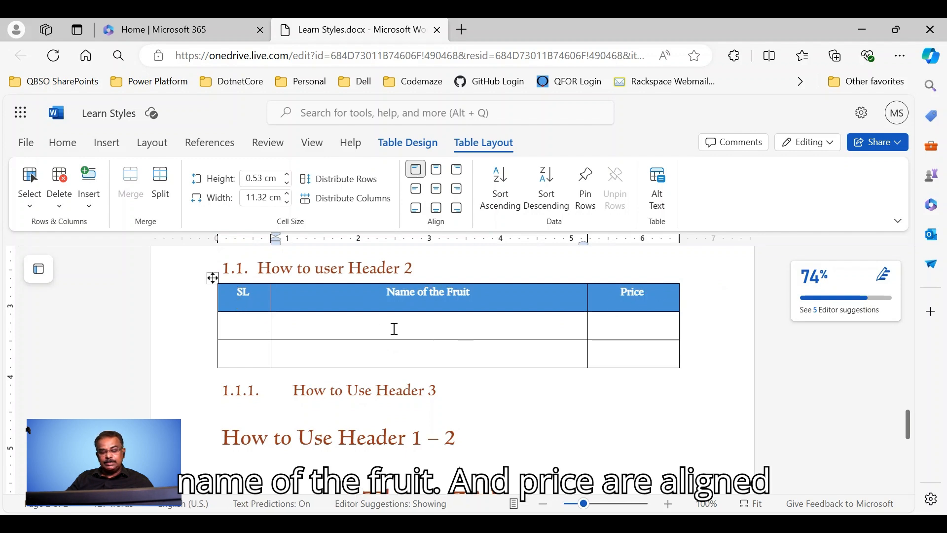
Step: Set the header row's paragraph spacing after to 0 pt and adjust the row's height to slightly more than its text
click(257, 328)
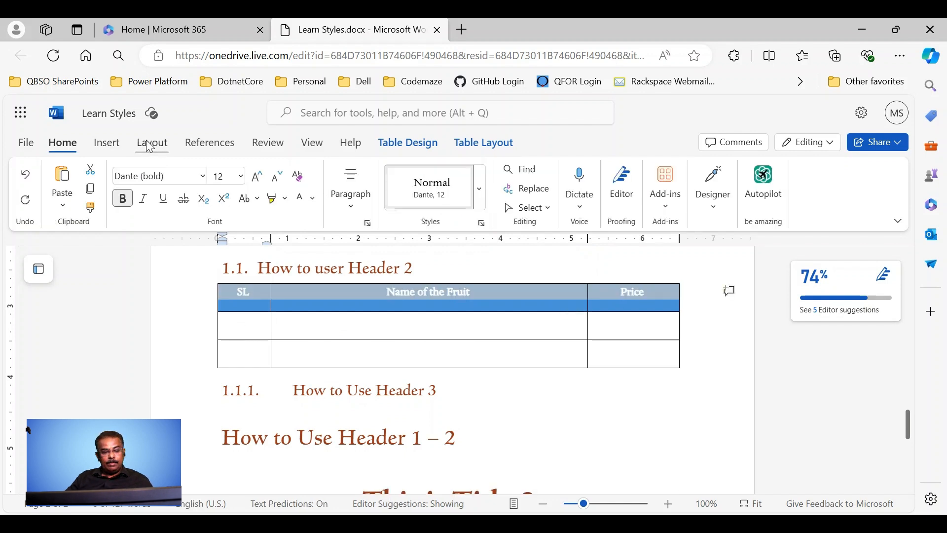
click(150, 143)
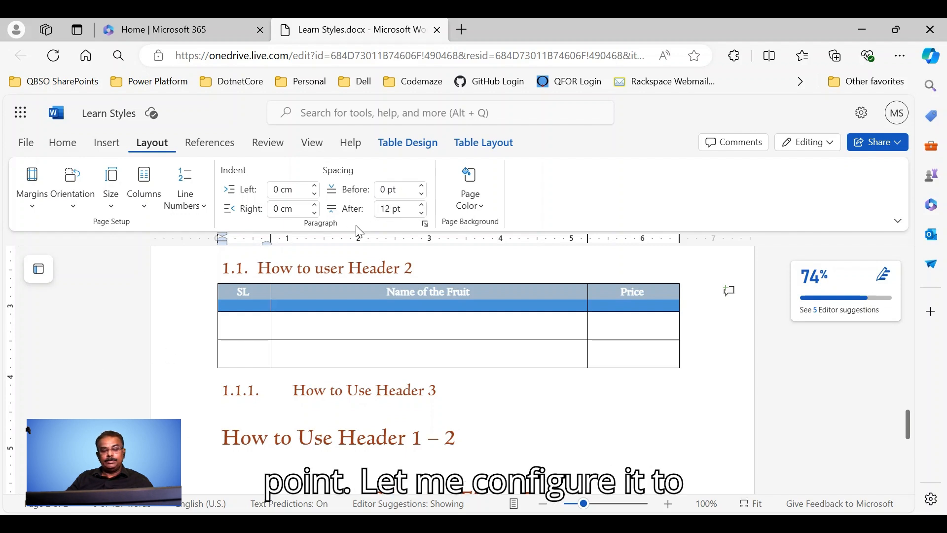
click(409, 209)
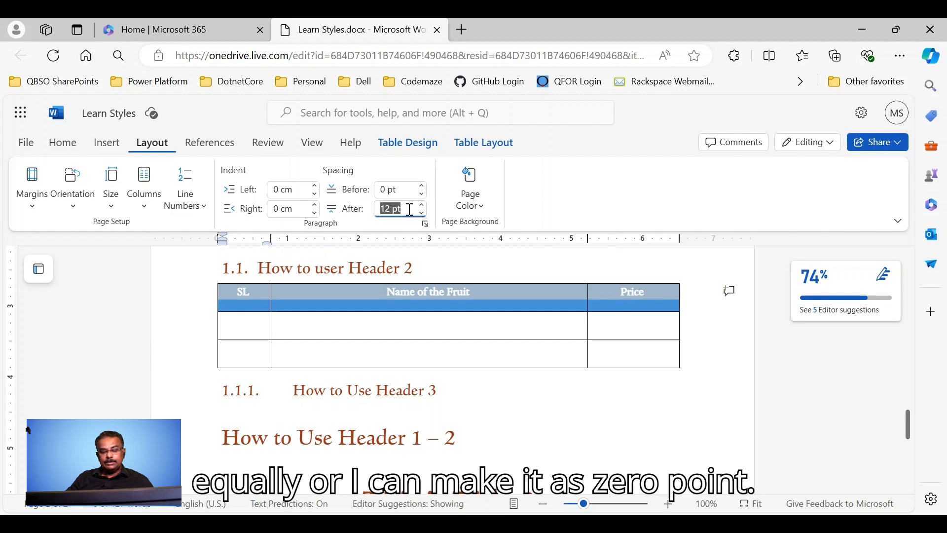
text(0)
click(376, 324)
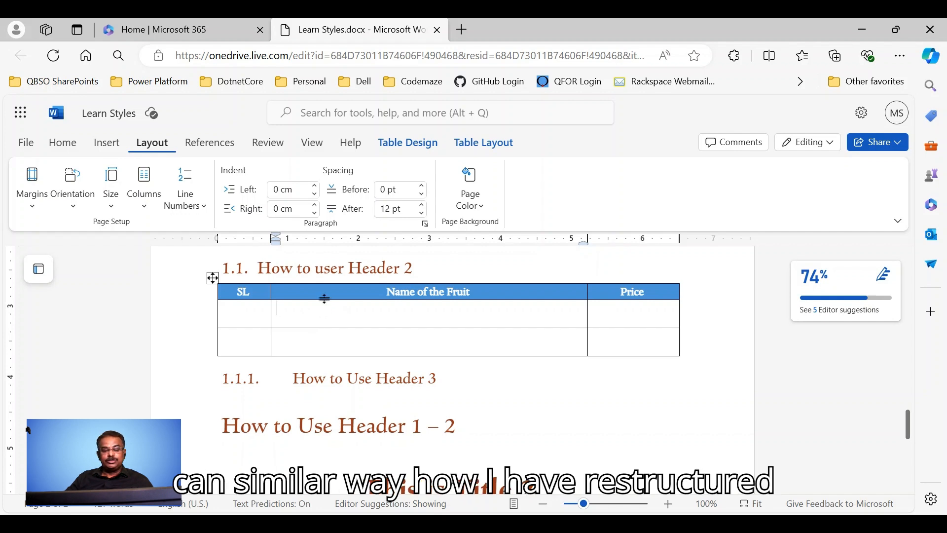
drag(325, 299, 326, 330)
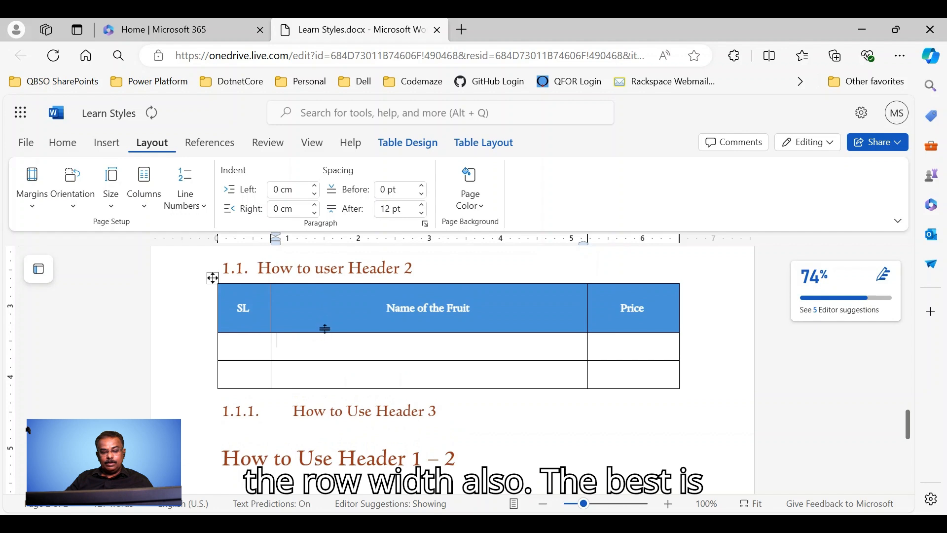
drag(324, 334, 324, 306)
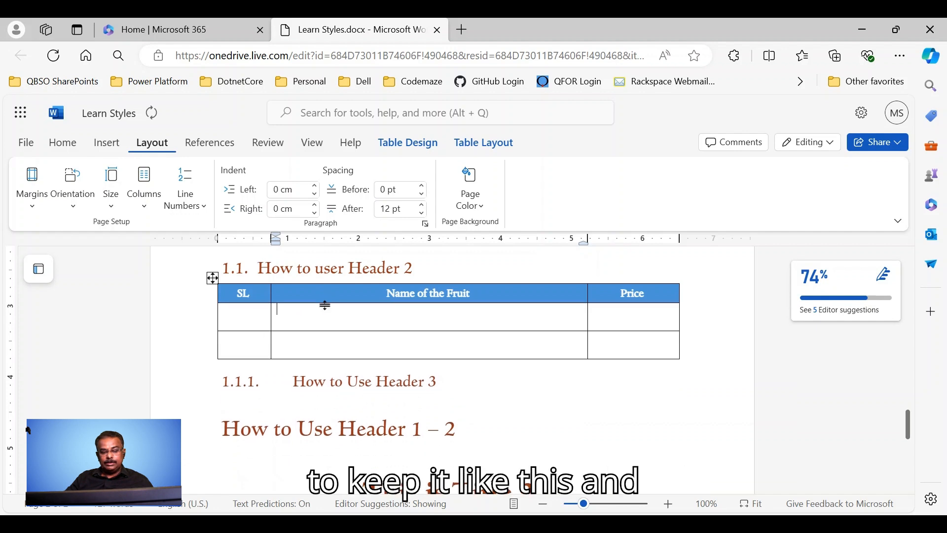
Step: Set the paragraph spacing after to 0 pt for the two empty rows below the header
click(241, 318)
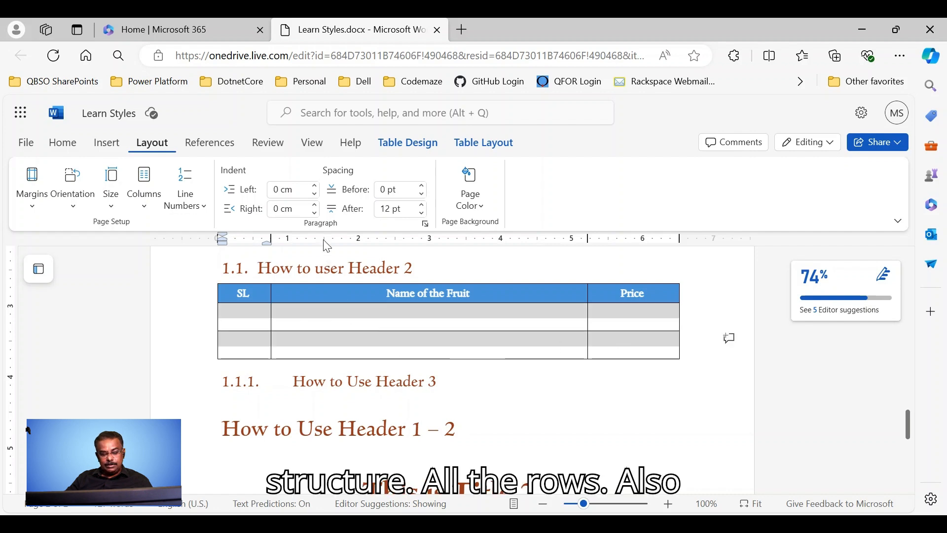
click(402, 211)
text(0)
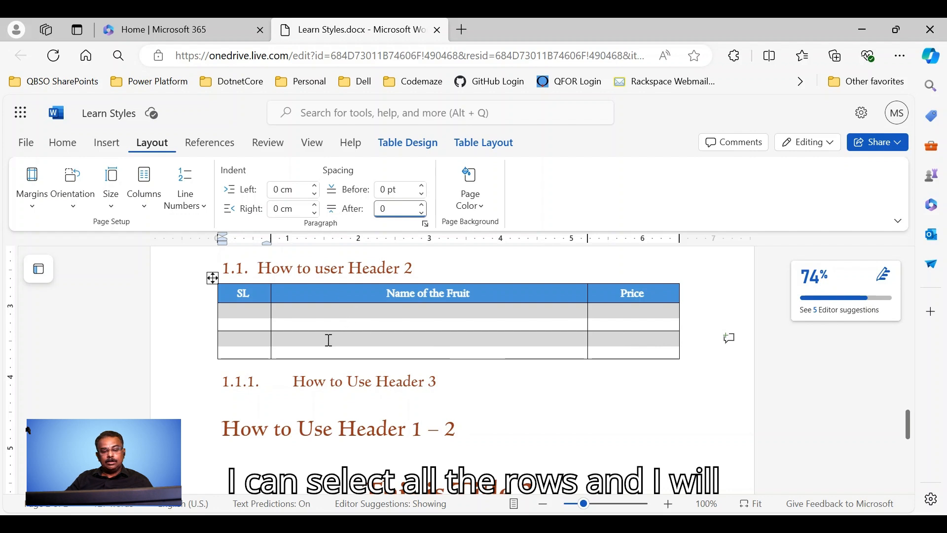
key(Return)
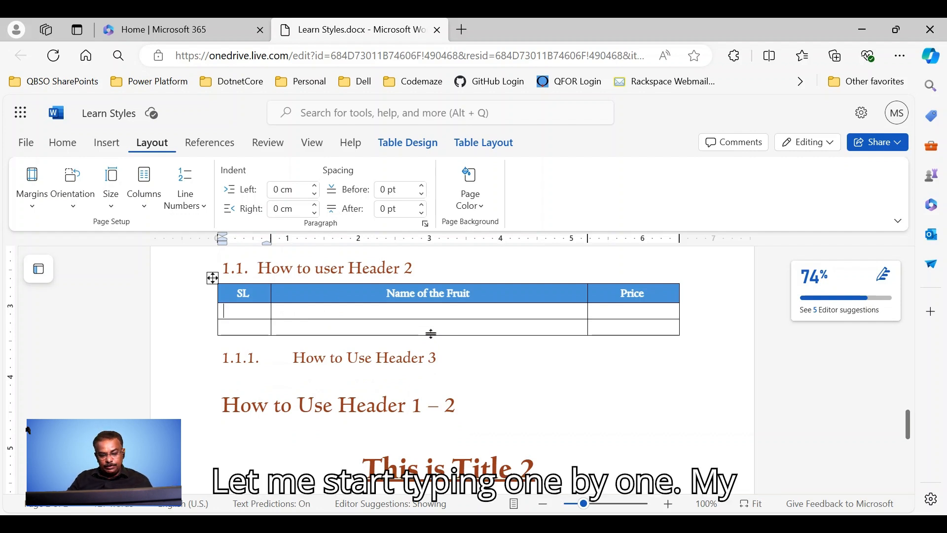
Step: Fill the first row below the header with SL 1, fruit name Apple and price 200.00
key(Tab)
text(App)
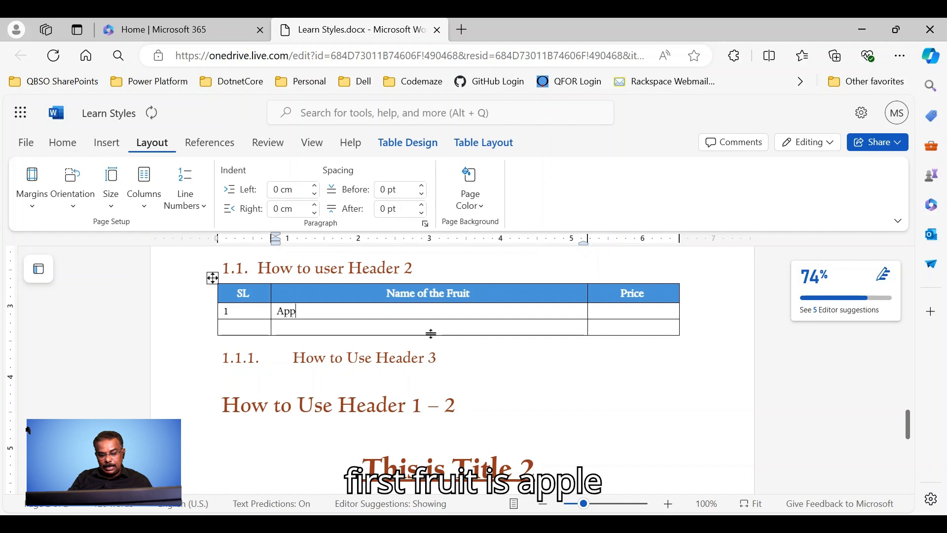
text(l)
text(200)
text(.)
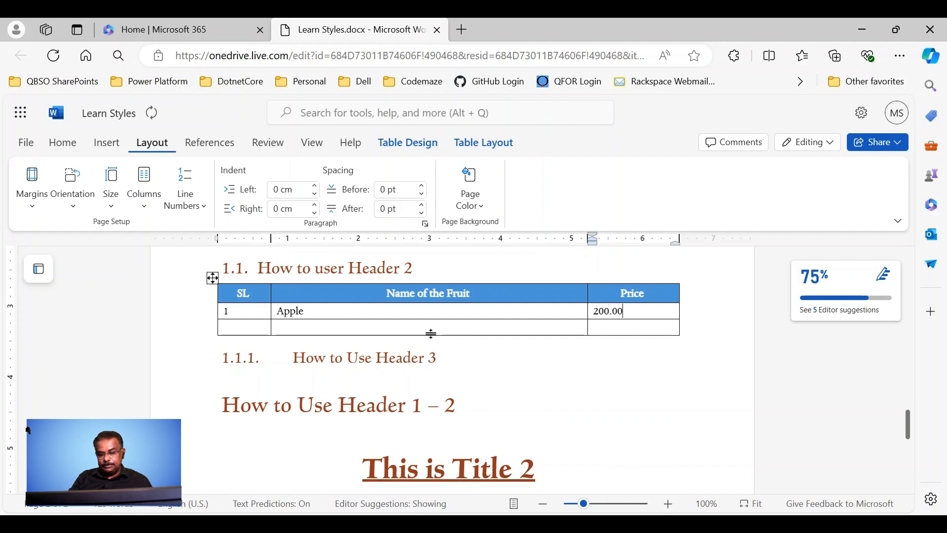
Step: Fill the second fruit row with SL 2, name Orange and price 150.00
click(261, 327)
text(2)
click(321, 326)
text(Orange)
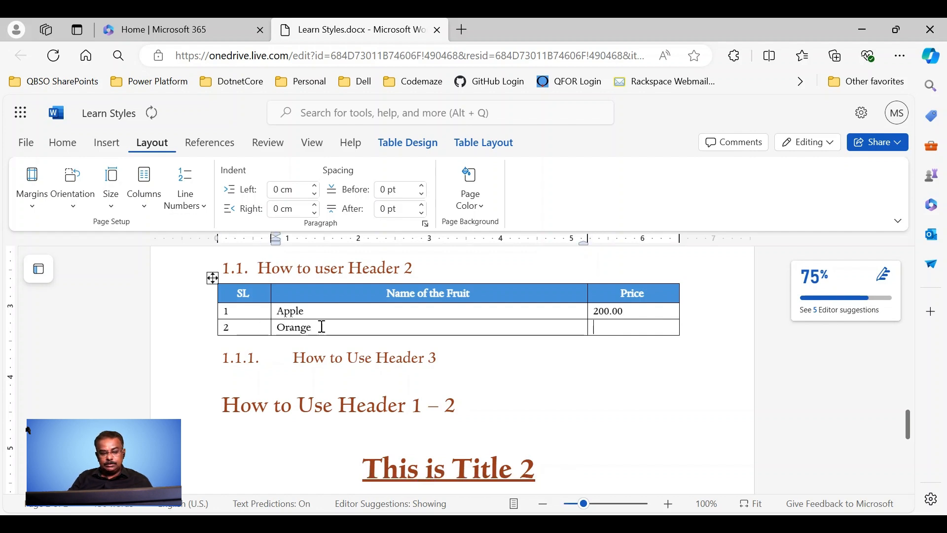
text(150.)
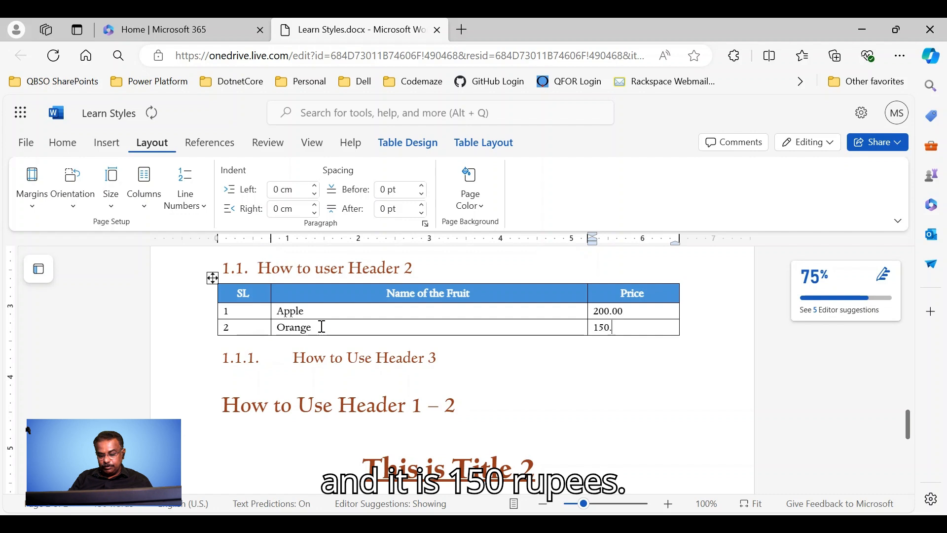
text(00)
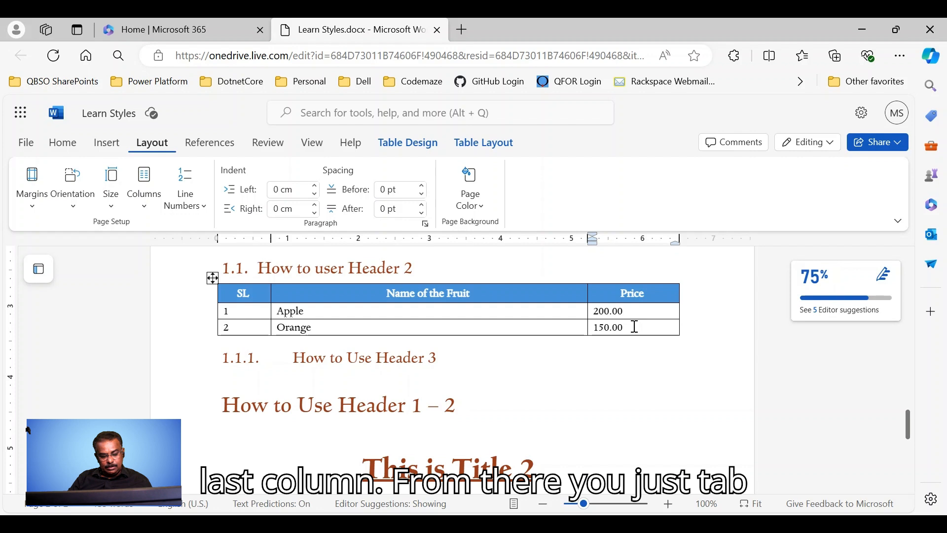
Step: Add a new row at the end of the table and fill it with 3, Banana and 70.00
key(Tab)
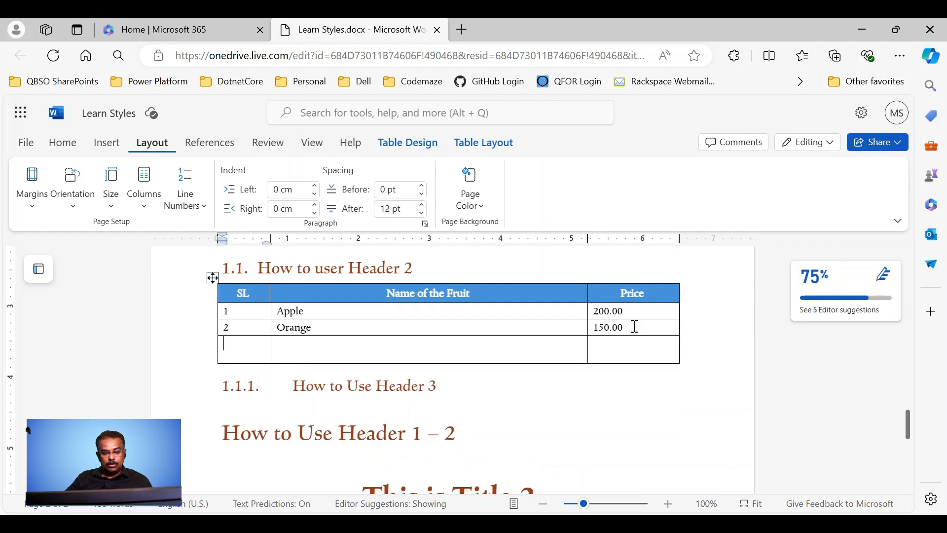
key(Tab)
text(Banana )
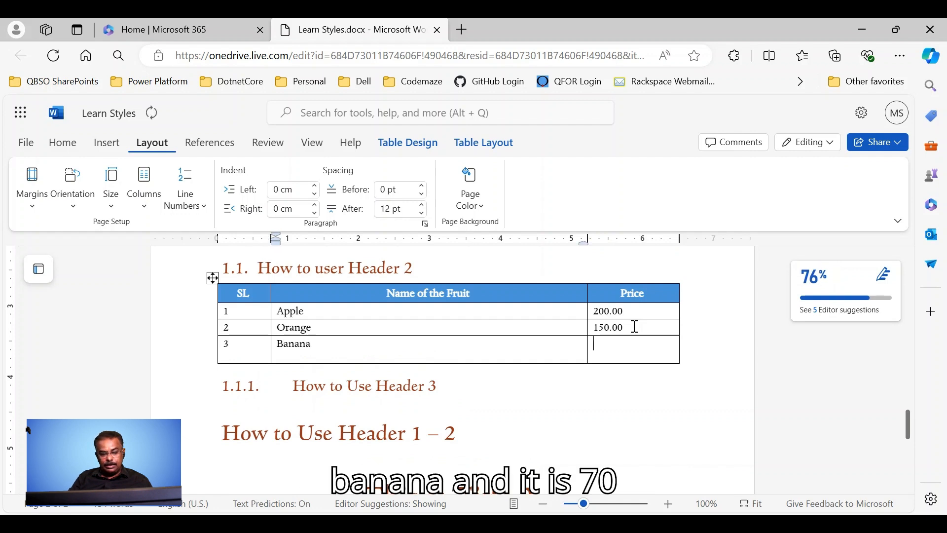
text(70.00)
Step: Add another row below Banana and fill it with 4, Kiwi and 270.00
key(Tab)
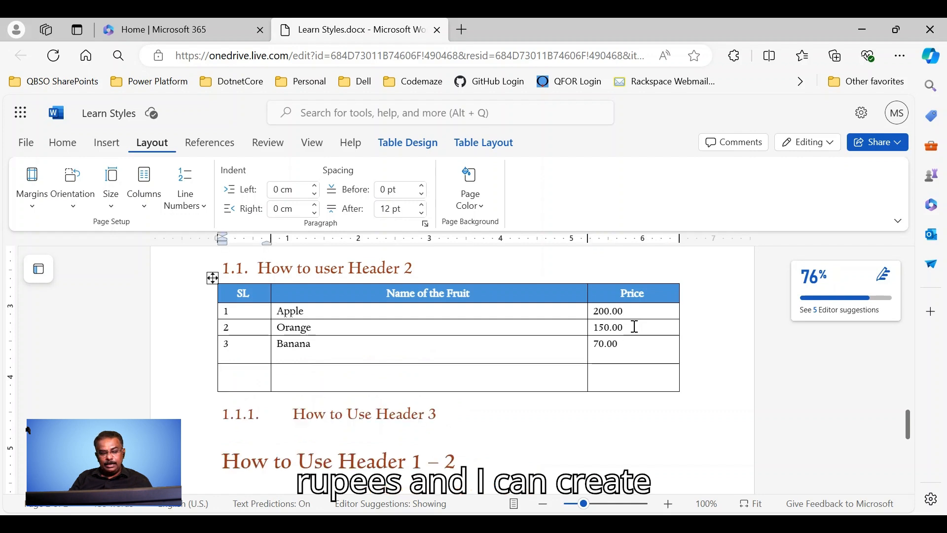
text(4)
key(Tab)
text(Kiwi)
key(Tab)
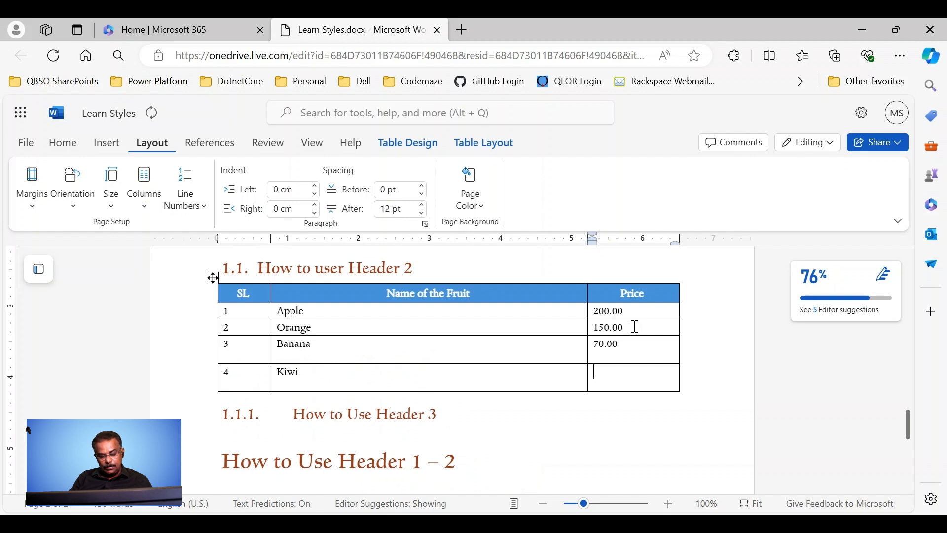
text(2)
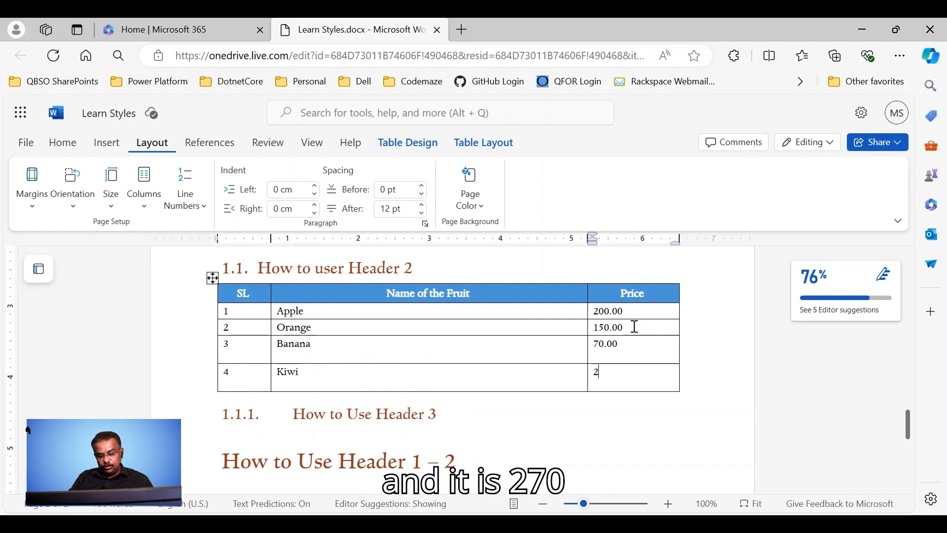
text(70.00)
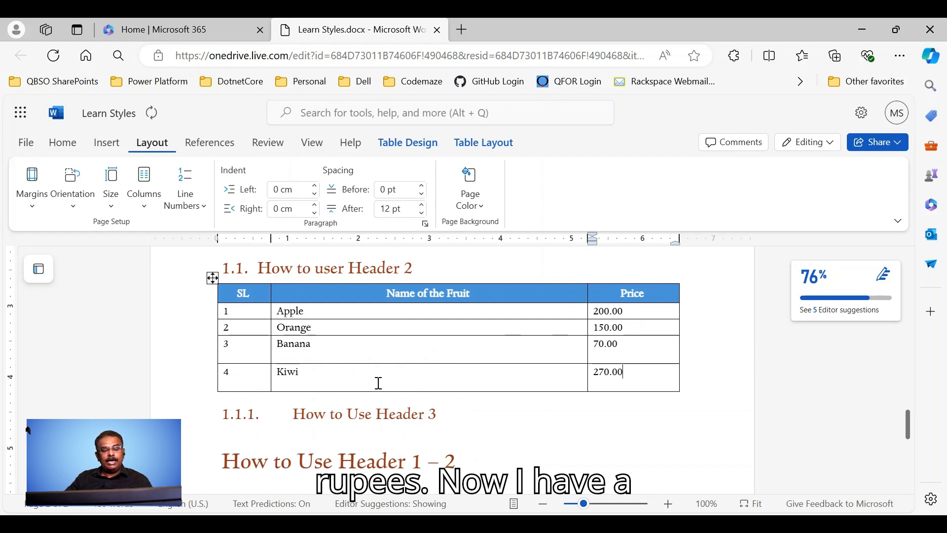
Step: Set the paragraph spacing after to 0 pt for the Banana and Kiwi rows
click(257, 344)
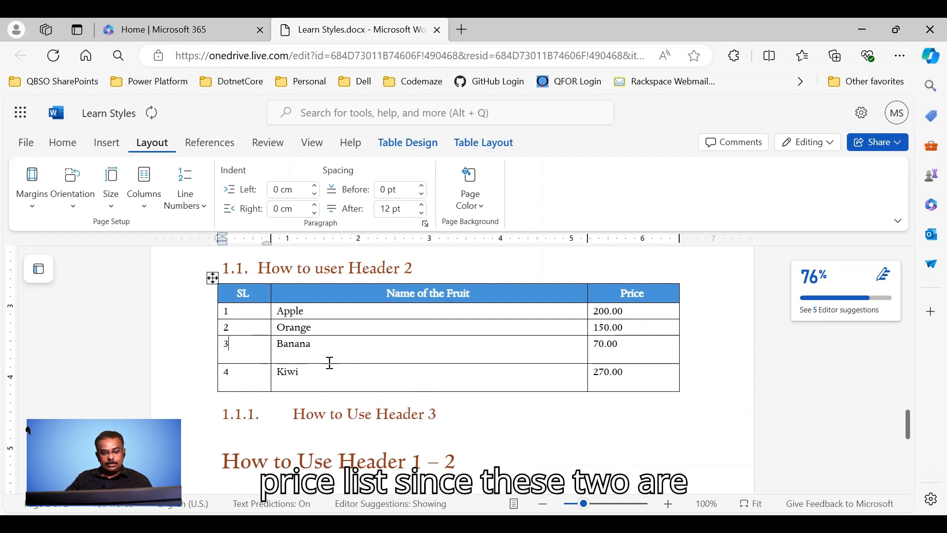
shift+click(659, 377)
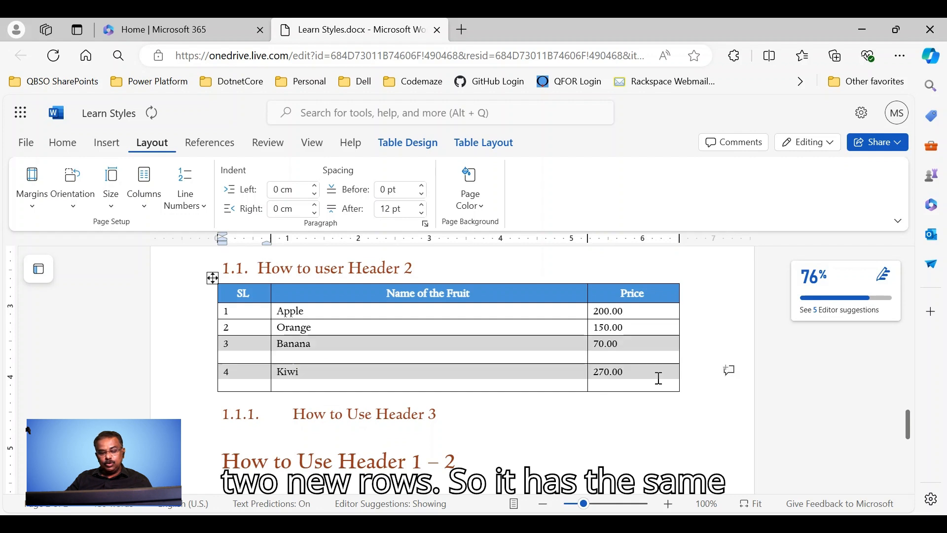
click(405, 210)
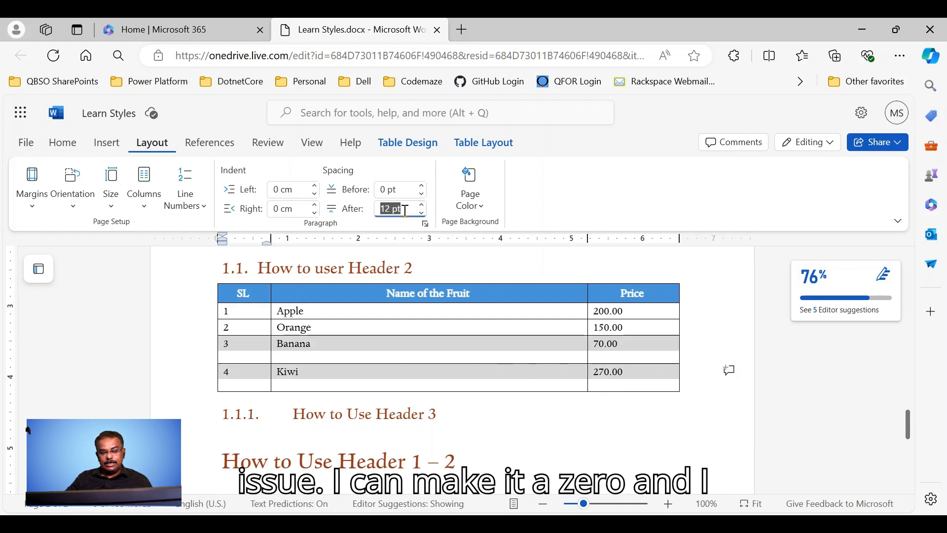
text(0)
key(Return)
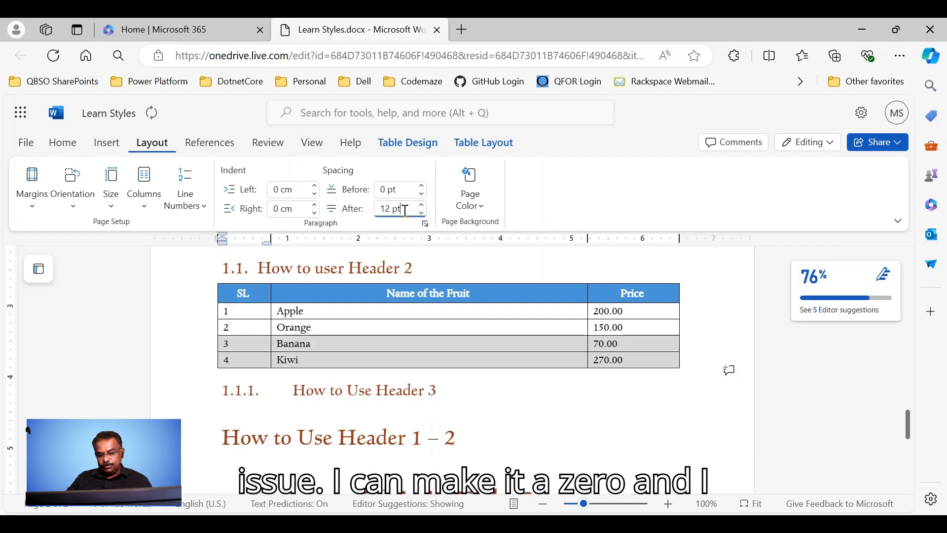
click(473, 327)
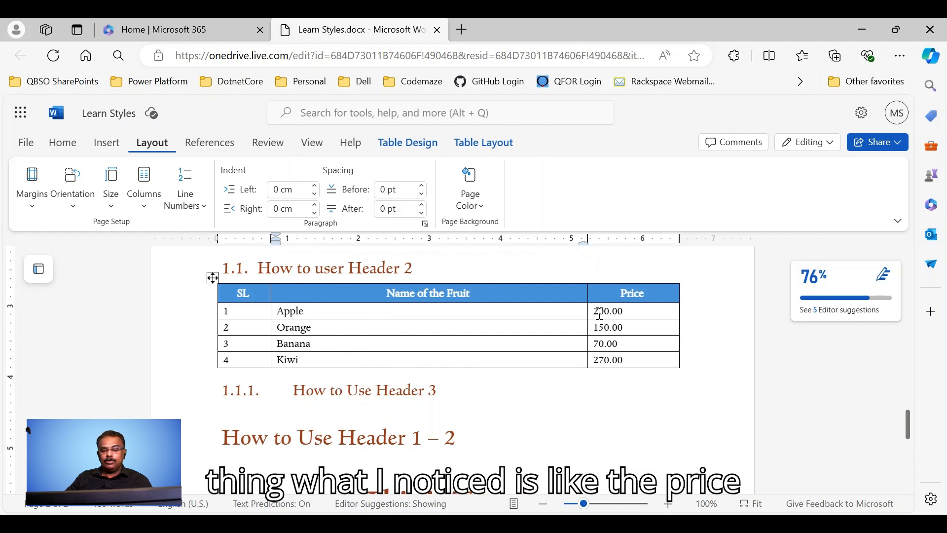
Step: Right-align the four fruit prices in the Price column
drag(595, 313, 628, 357)
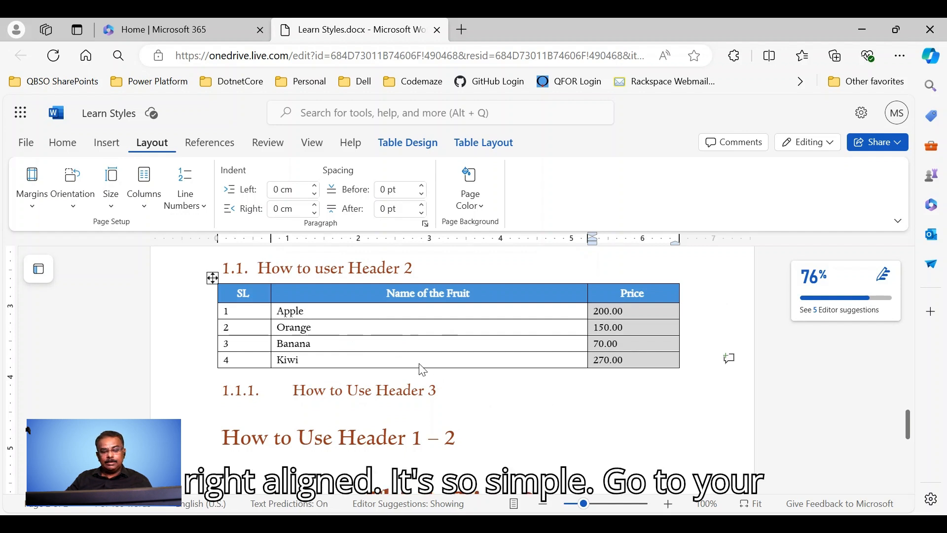
click(63, 144)
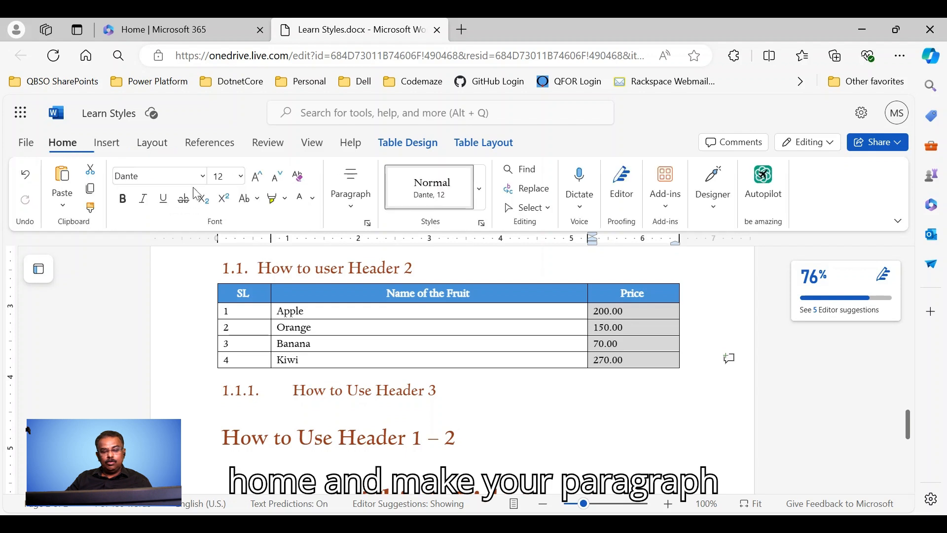
click(349, 215)
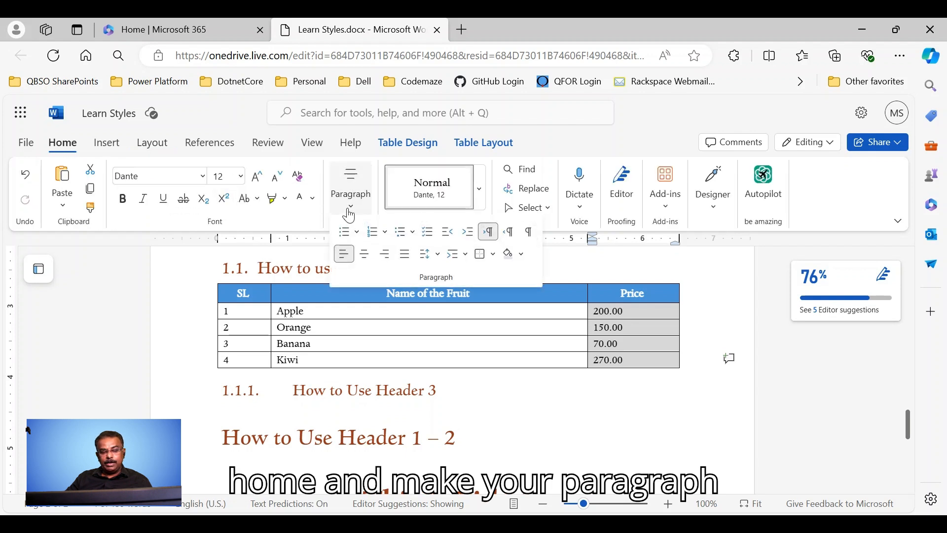
click(386, 255)
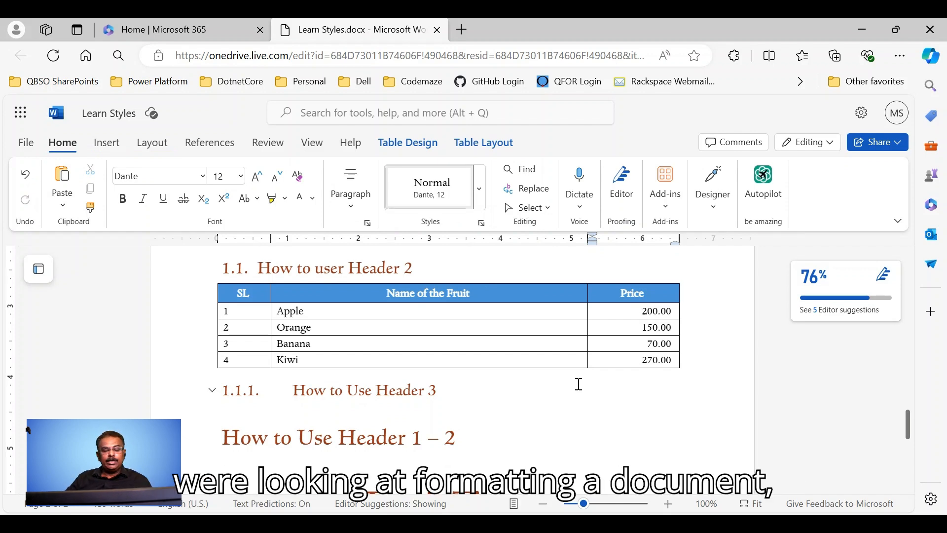
Step: Try the black-grid plain table style on the fruit table, undo it, and try the first two light-grey plain styles
click(462, 328)
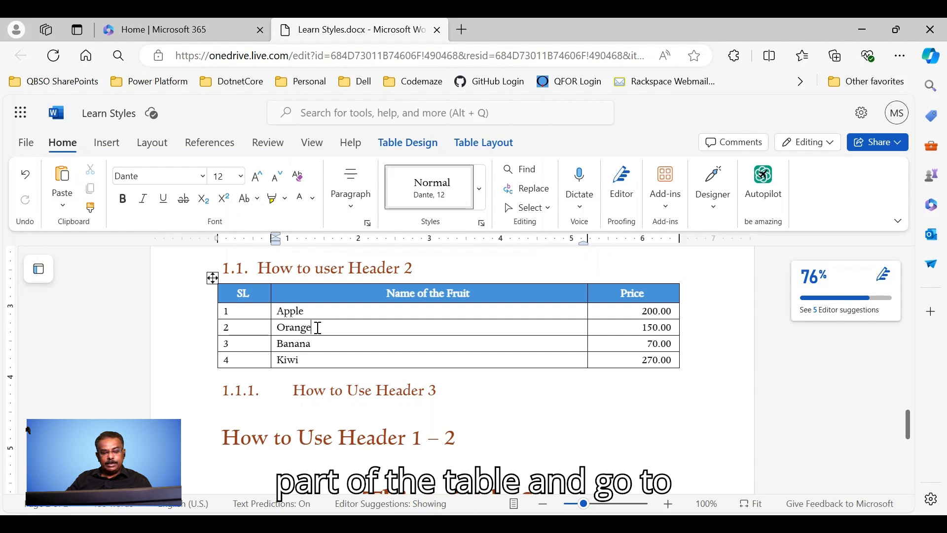
click(429, 151)
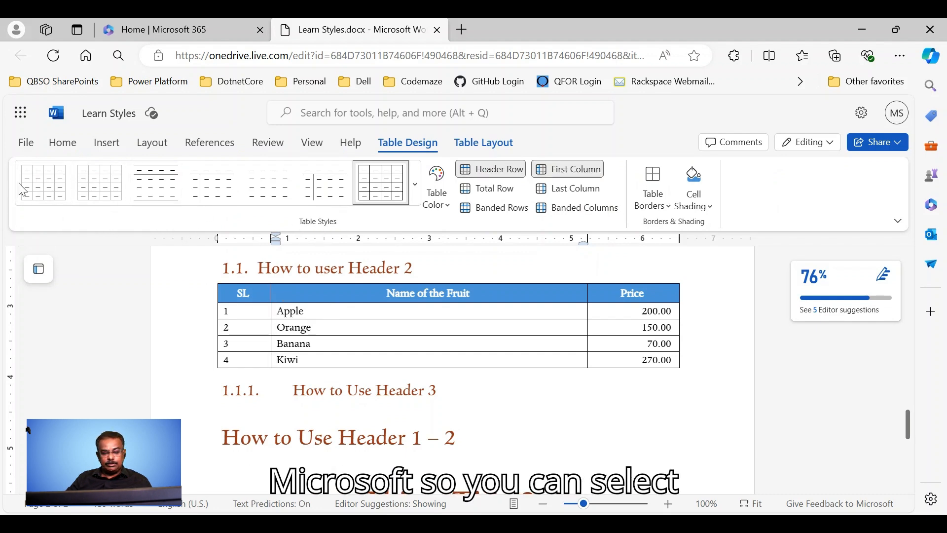
click(378, 187)
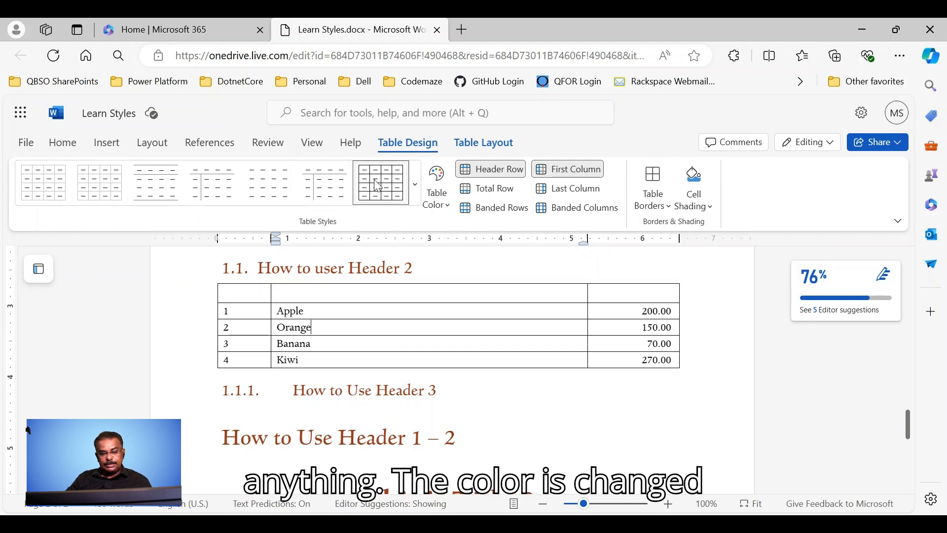
key(ctrl+z)
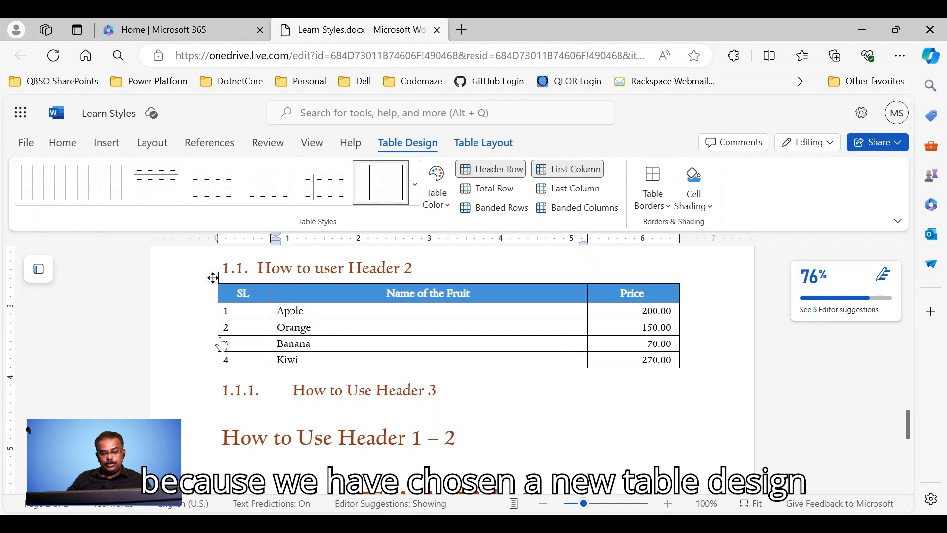
click(43, 184)
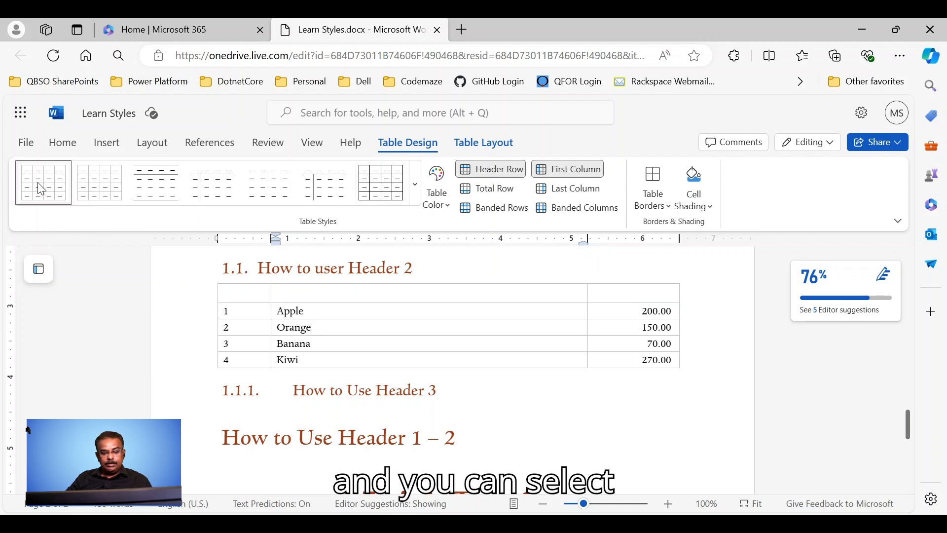
click(94, 185)
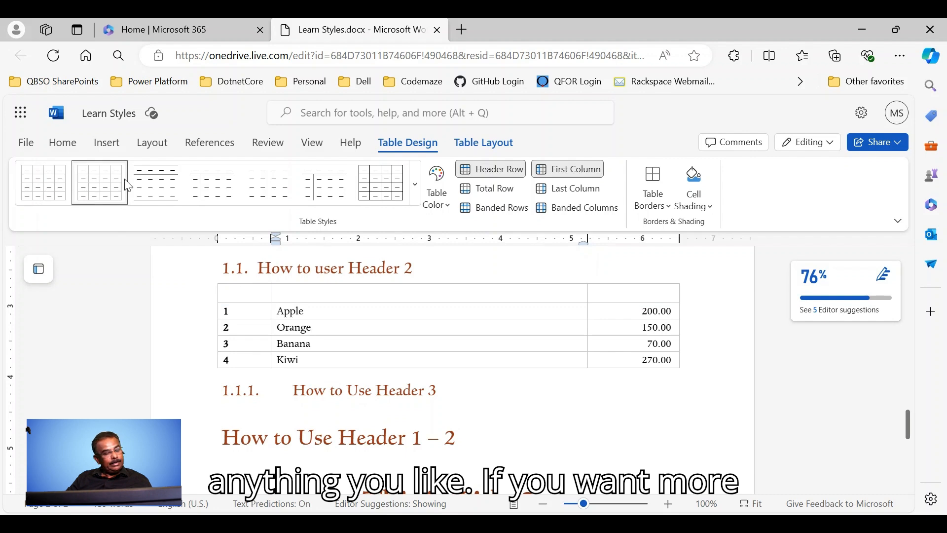
Step: Apply the grid table style with a dark blue header row and first column and light blue body cells
click(417, 187)
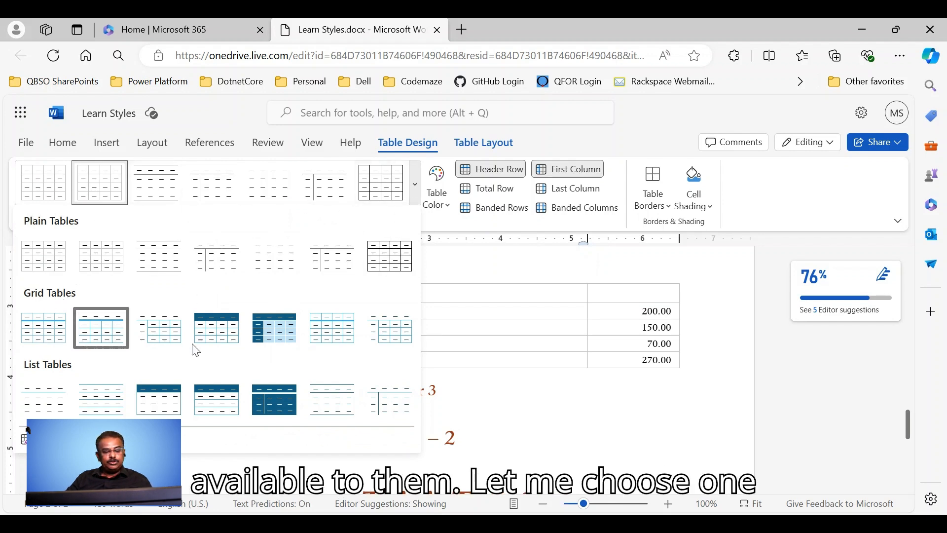
click(268, 335)
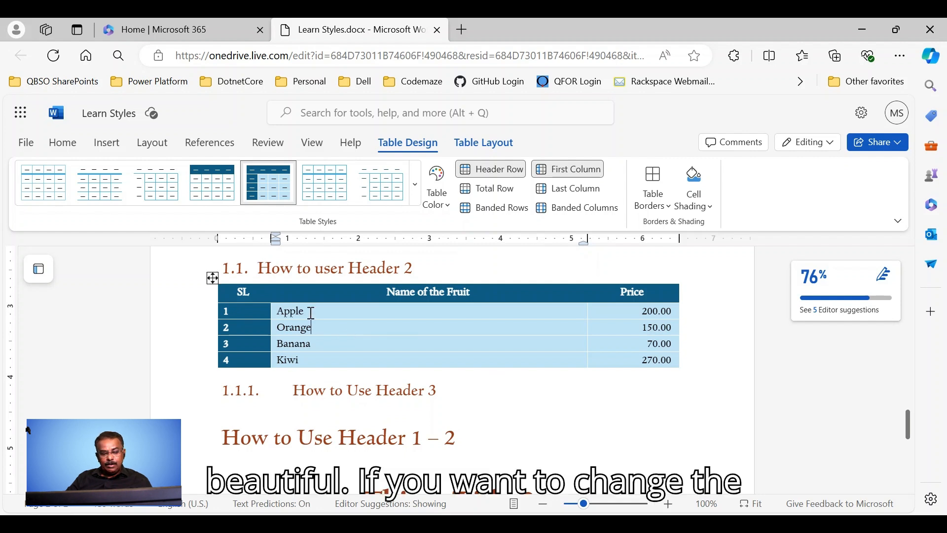
Step: Apply the No Spacing text style to the entire fruit table
click(212, 278)
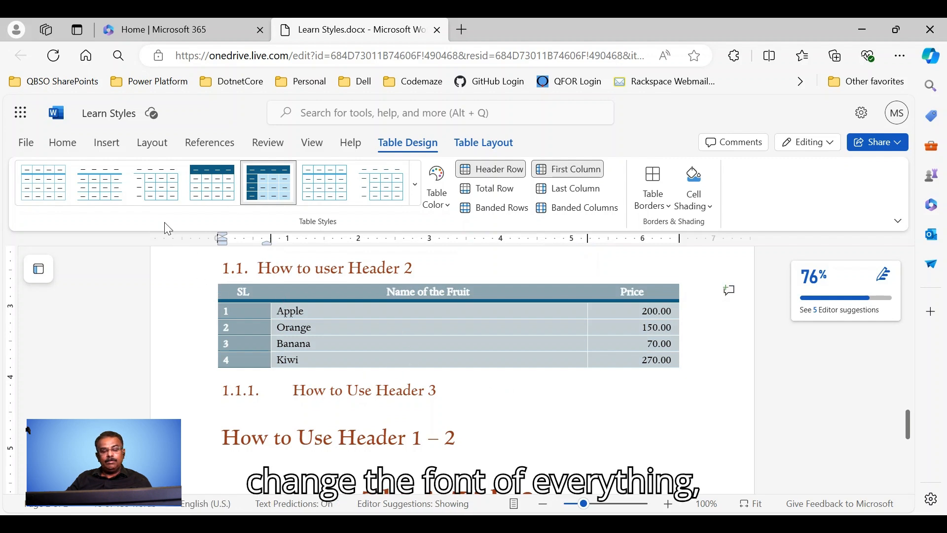
click(69, 147)
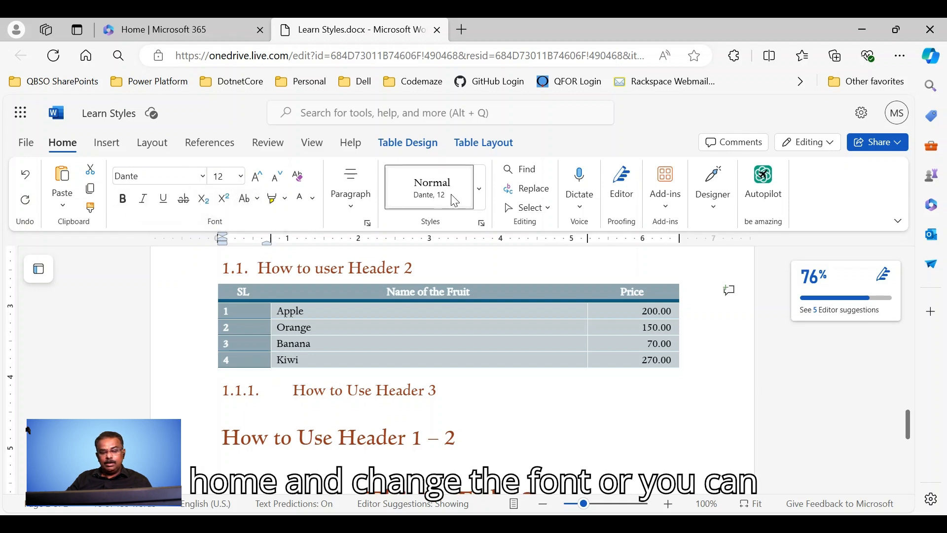
click(481, 189)
click(338, 254)
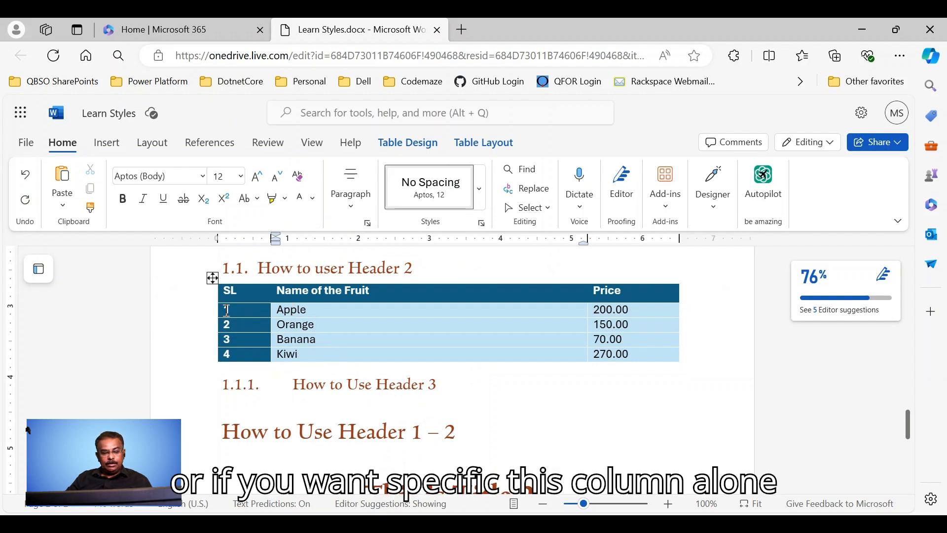
Step: Set the font of the four fruit names from Apple to Kiwi to Calibri
drag(277, 314, 336, 353)
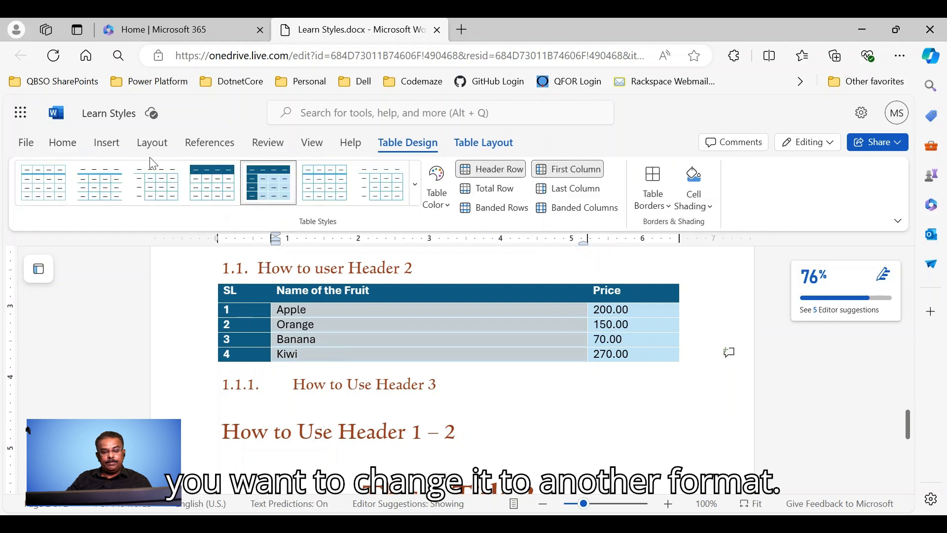
click(74, 145)
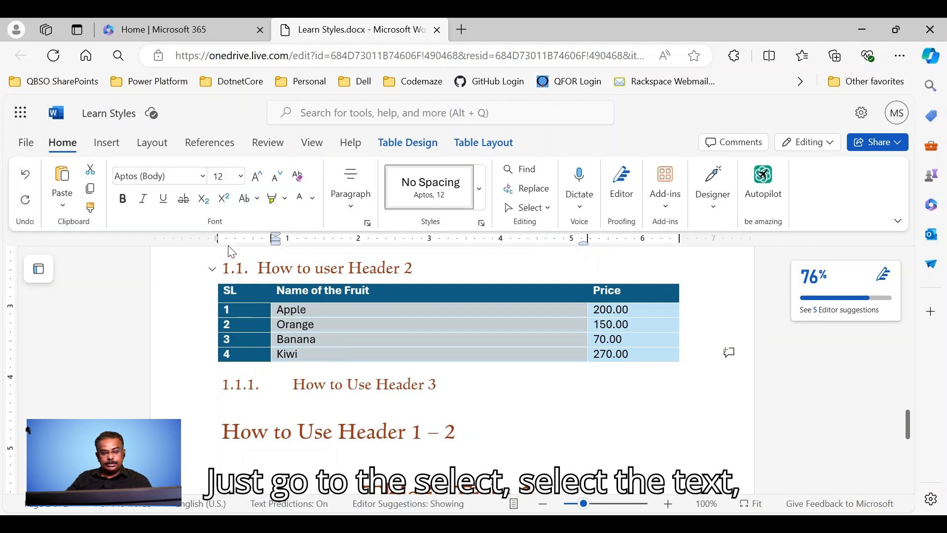
click(204, 177)
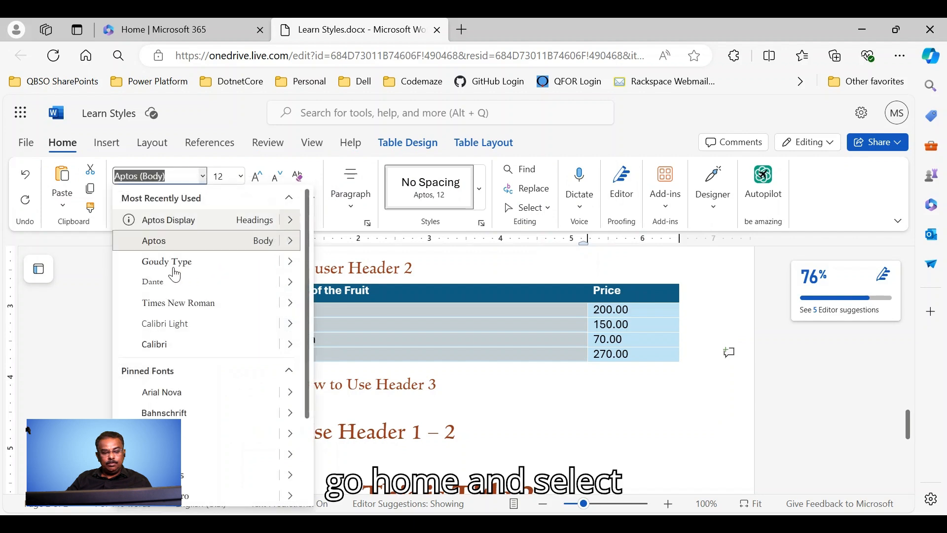
click(154, 344)
click(351, 338)
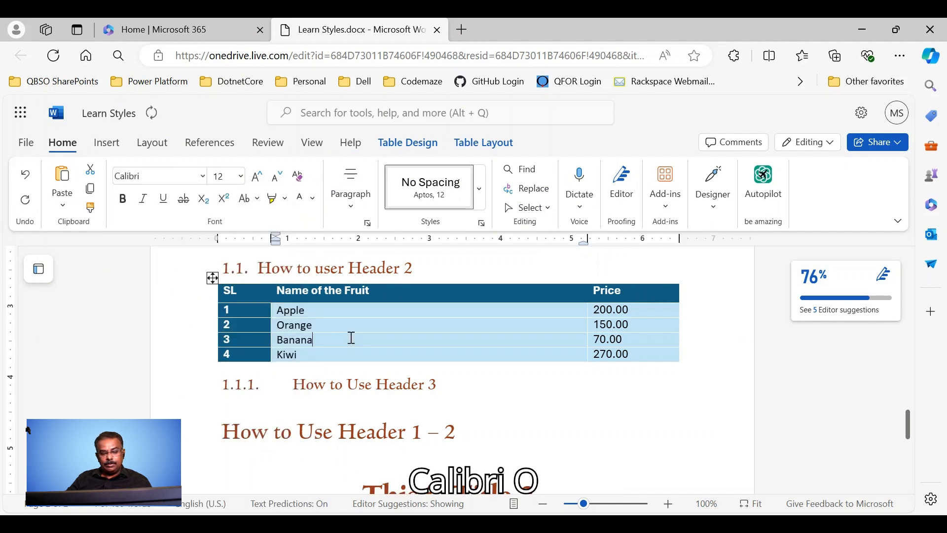
Step: Try purple, dark blue and dark green in turn as the color of the fruit table
click(284, 311)
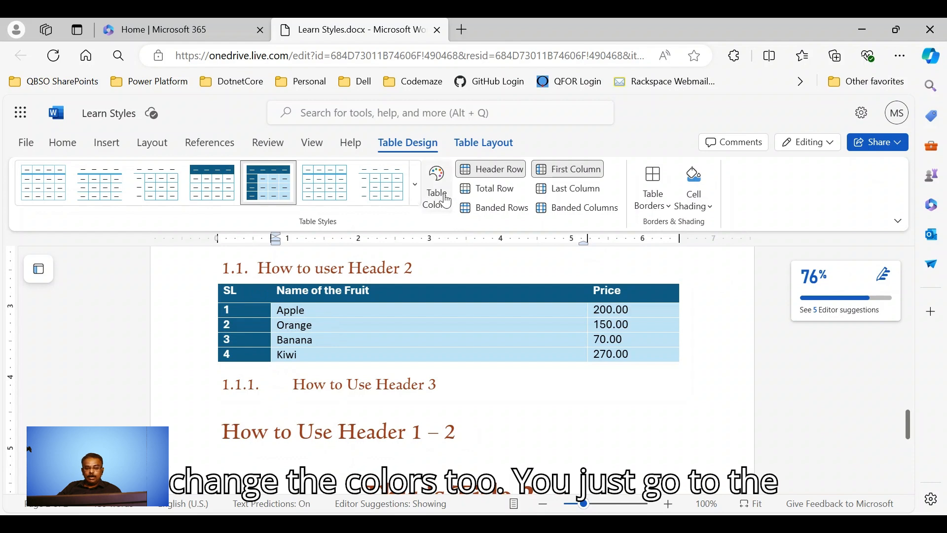
click(453, 212)
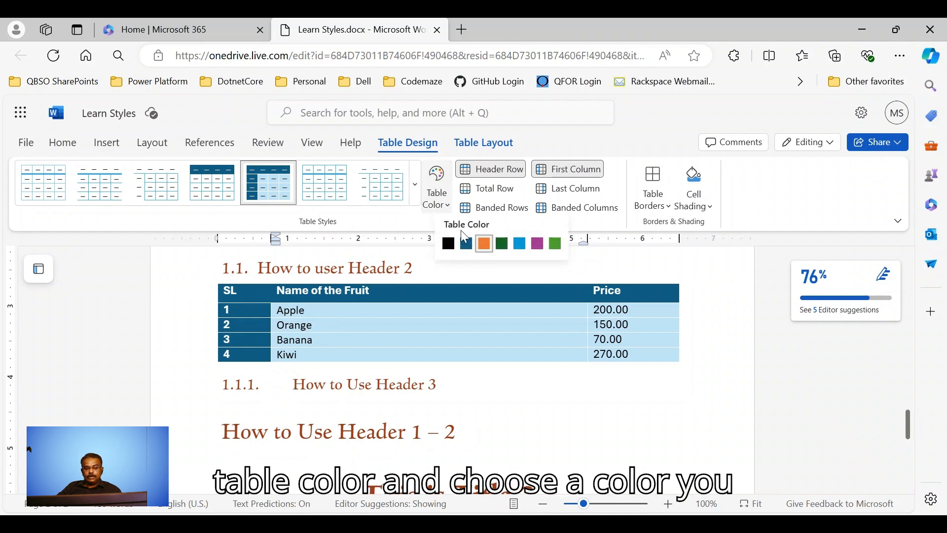
click(537, 245)
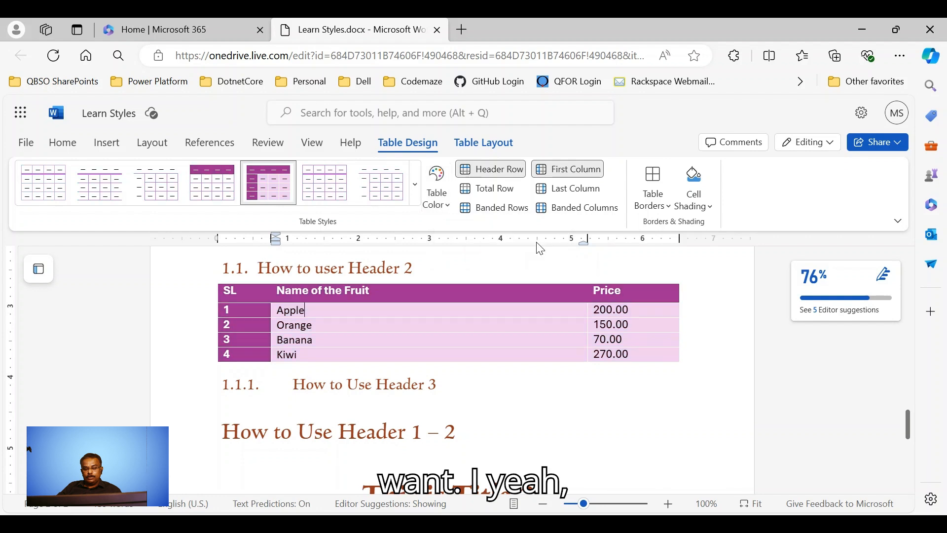
click(439, 206)
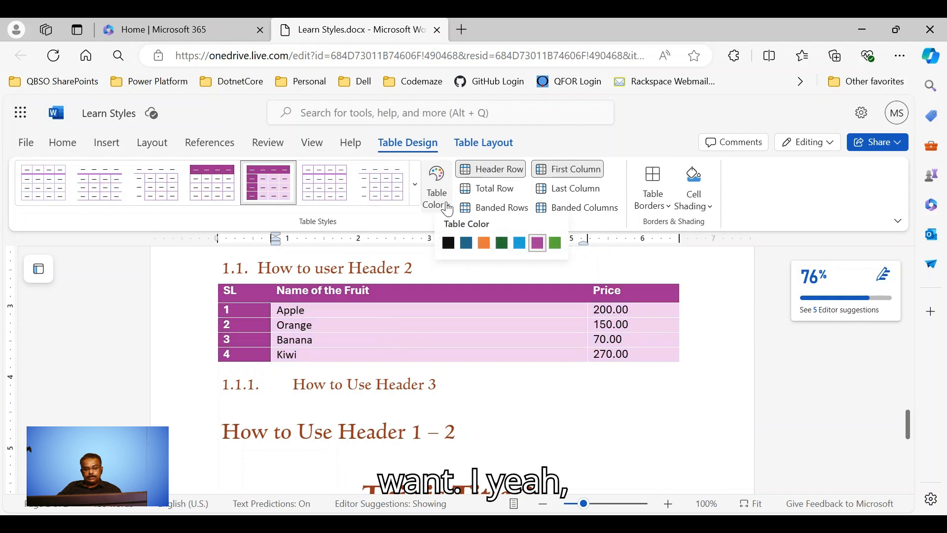
click(466, 244)
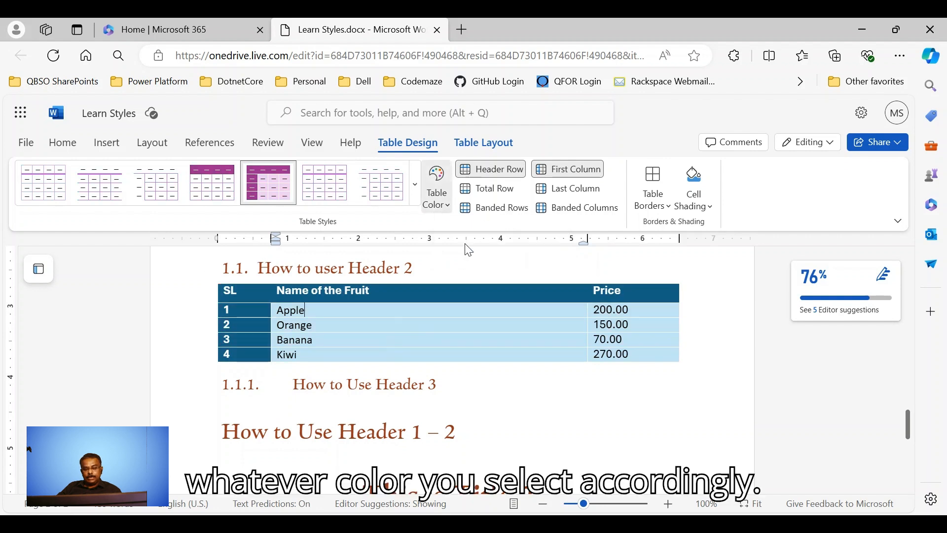
click(438, 204)
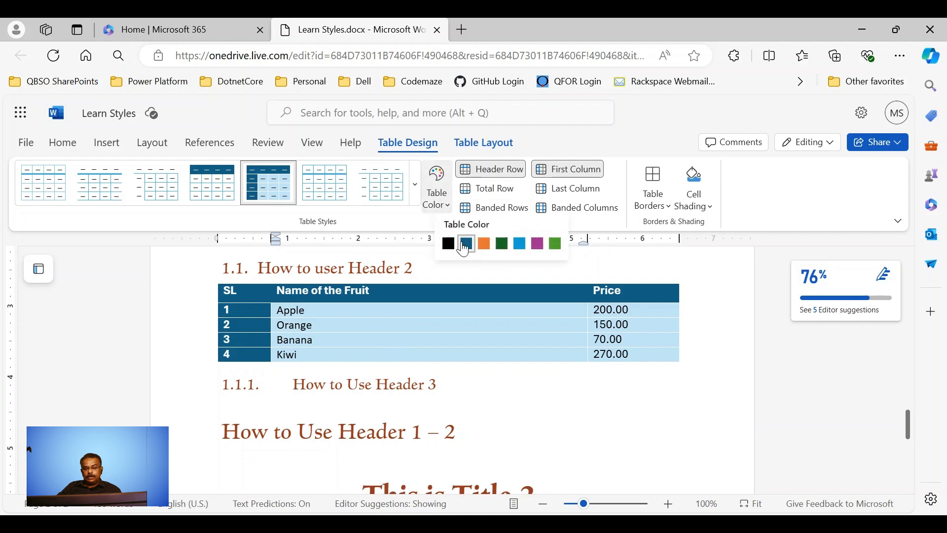
click(502, 244)
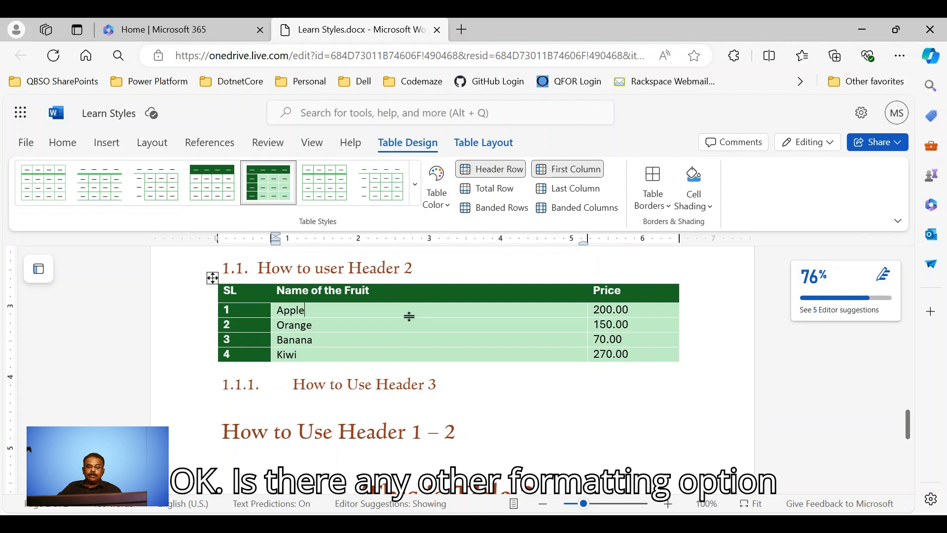
Step: Turn on banded rows and banded columns for the fruit table and set its table color to light blue
click(502, 211)
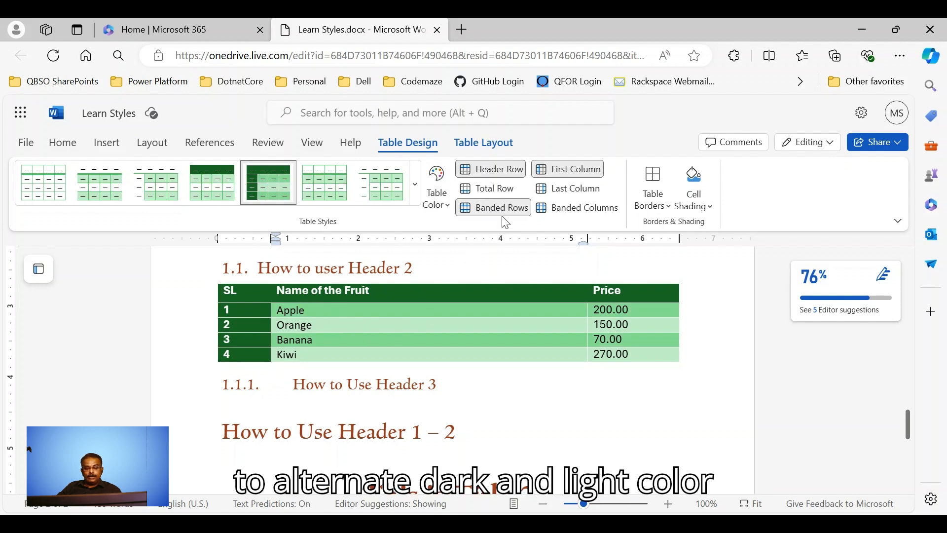
click(436, 193)
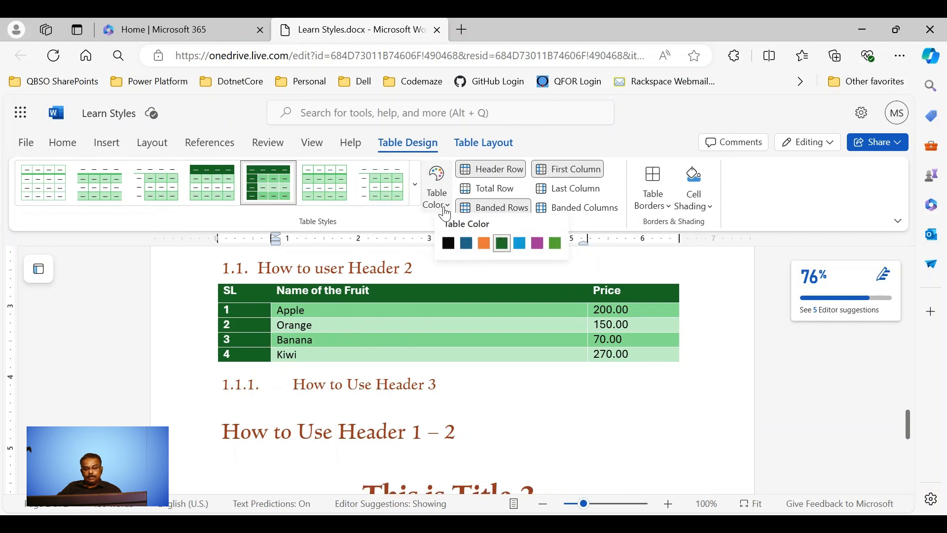
click(520, 243)
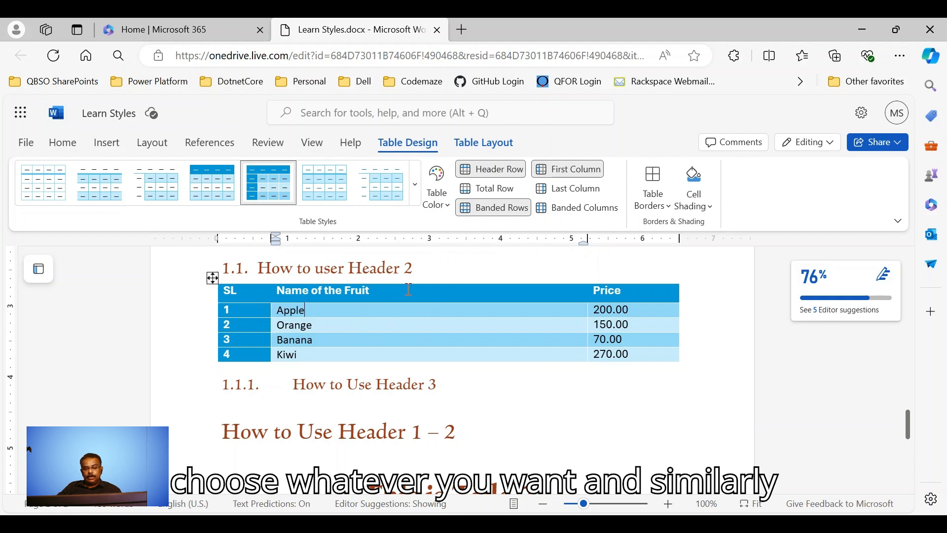
click(566, 214)
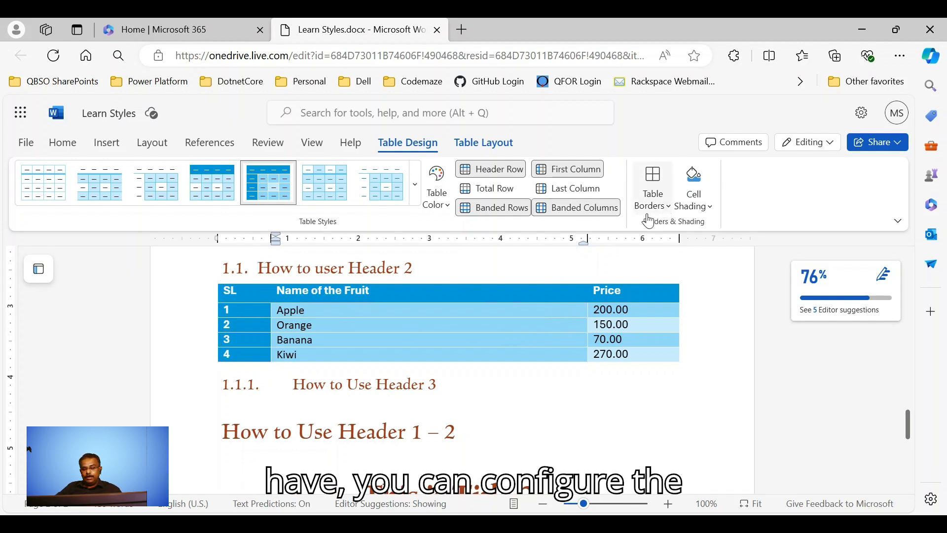
Step: Set the border weight of the Apple cell to 3 pt
click(670, 207)
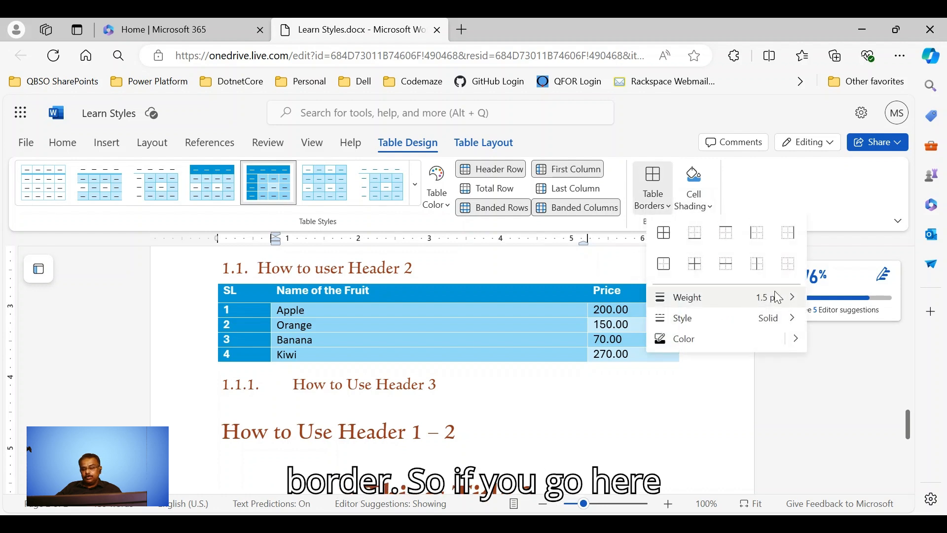
mouse_move(788, 297)
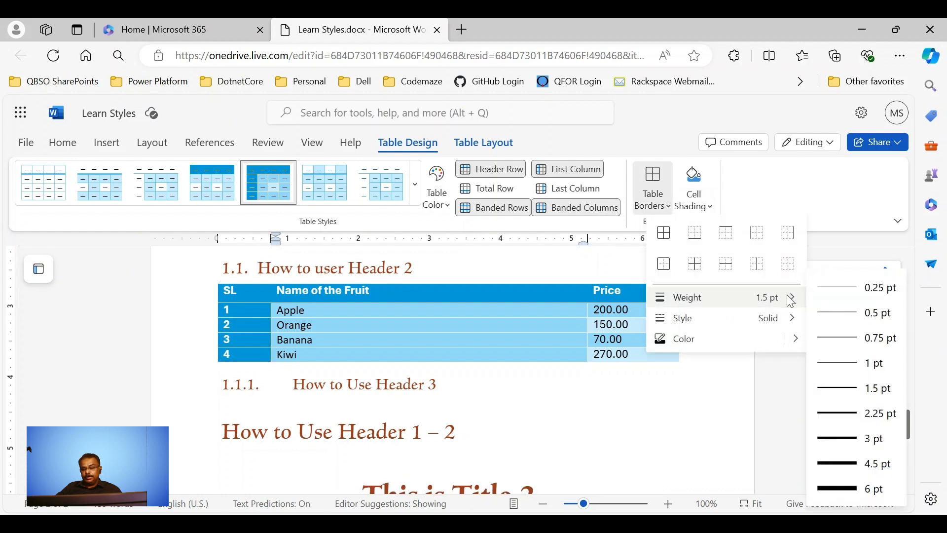
click(844, 438)
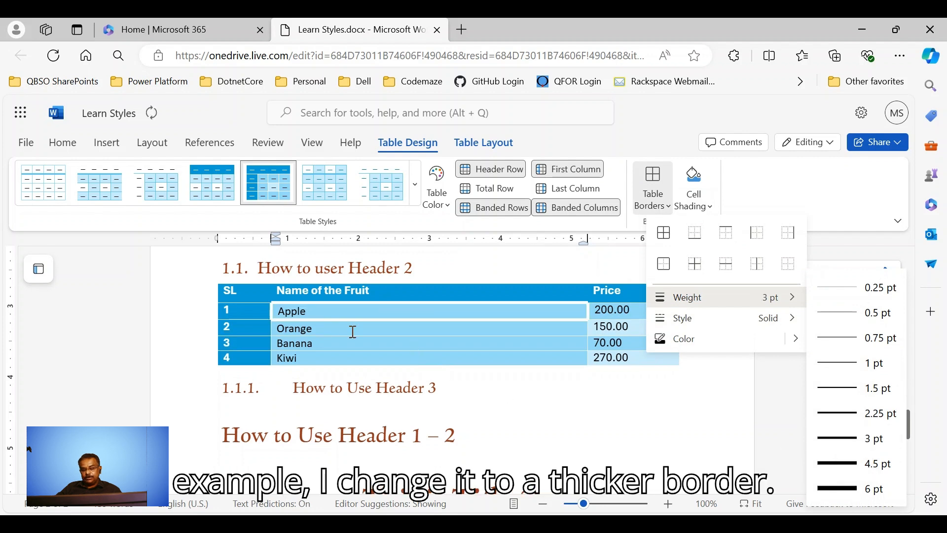
key(Escape)
Step: Select the whole fruit table and set its border weight to 4.5 pt
click(213, 279)
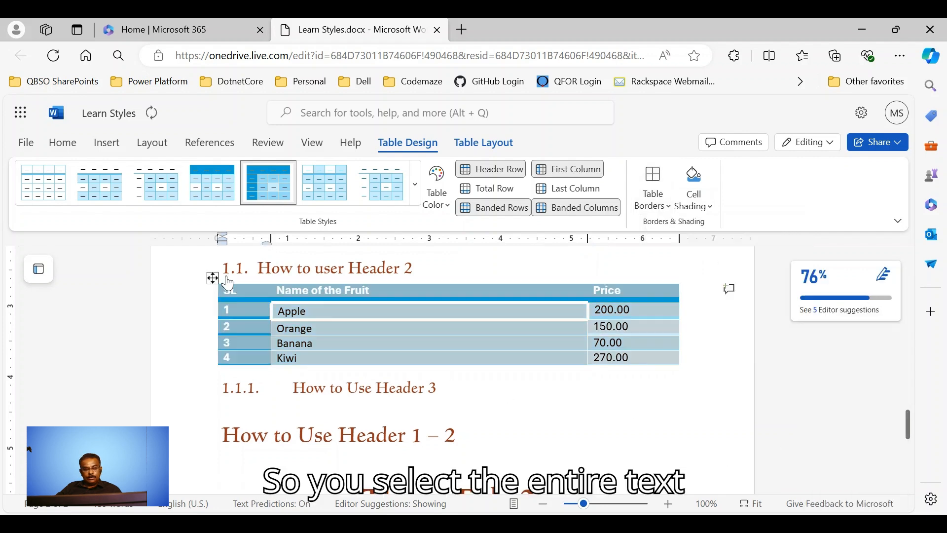
click(655, 203)
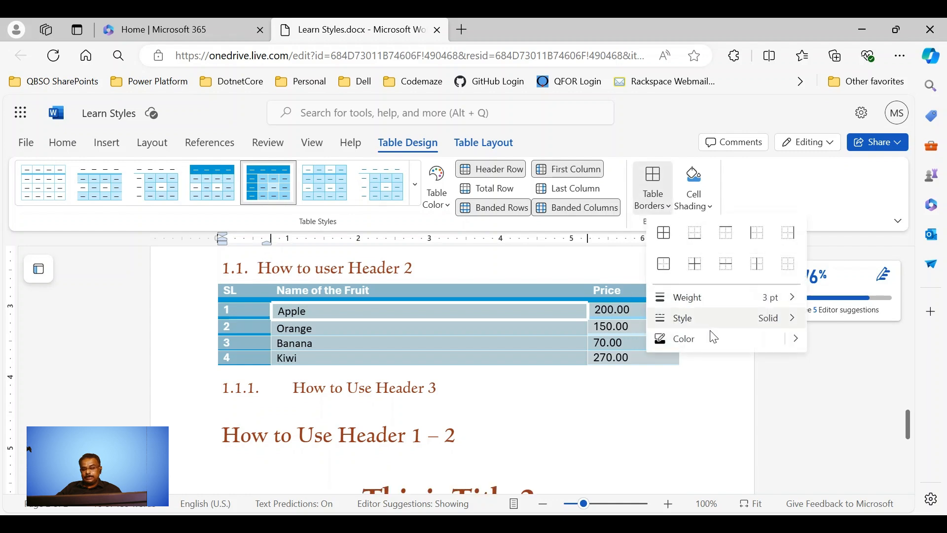
mouse_move(797, 317)
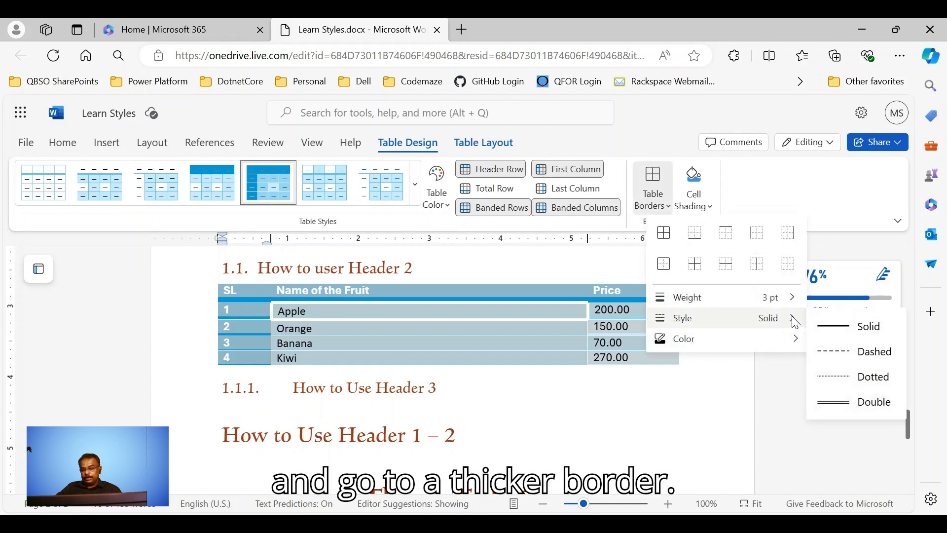
mouse_move(788, 297)
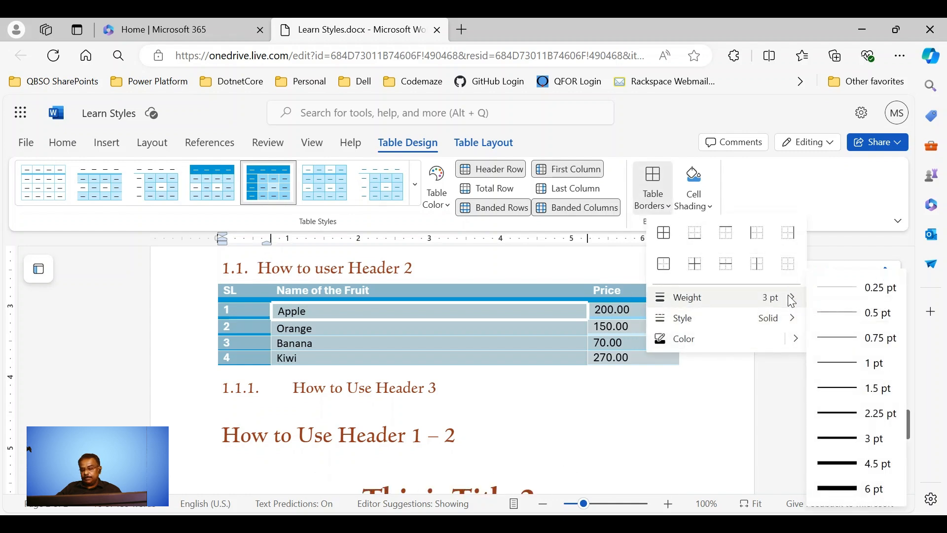
click(834, 458)
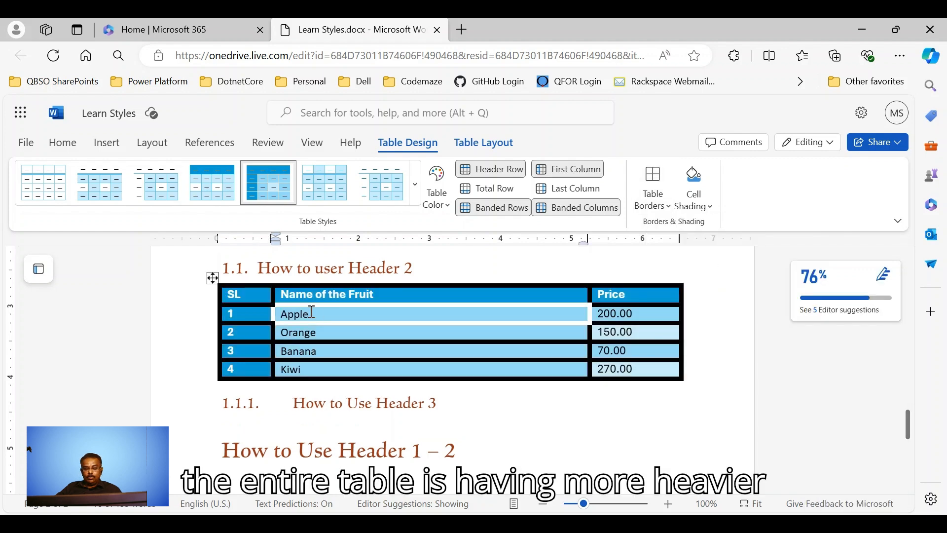
Step: Apply the All Borders option at 4.5 pt to the entire fruit table, including the Apple cell
click(670, 212)
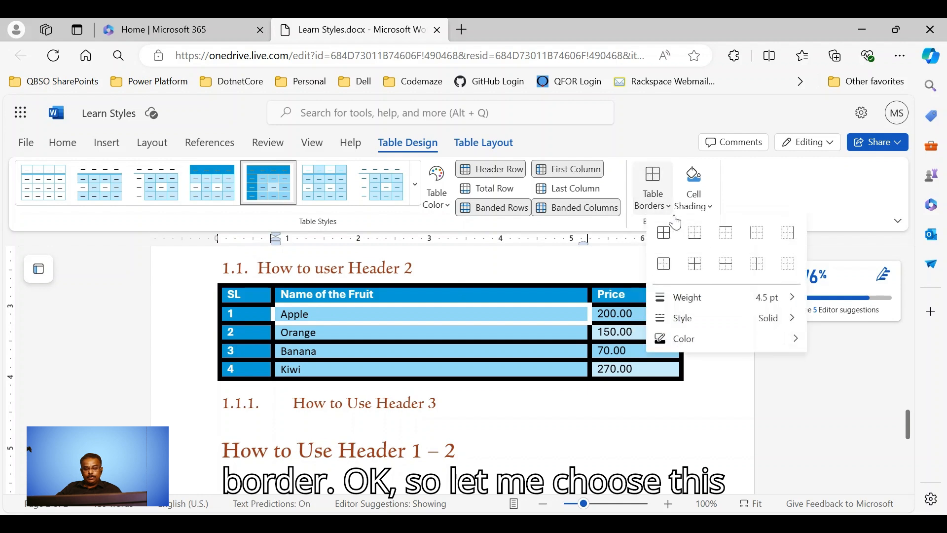
mouse_move(716, 303)
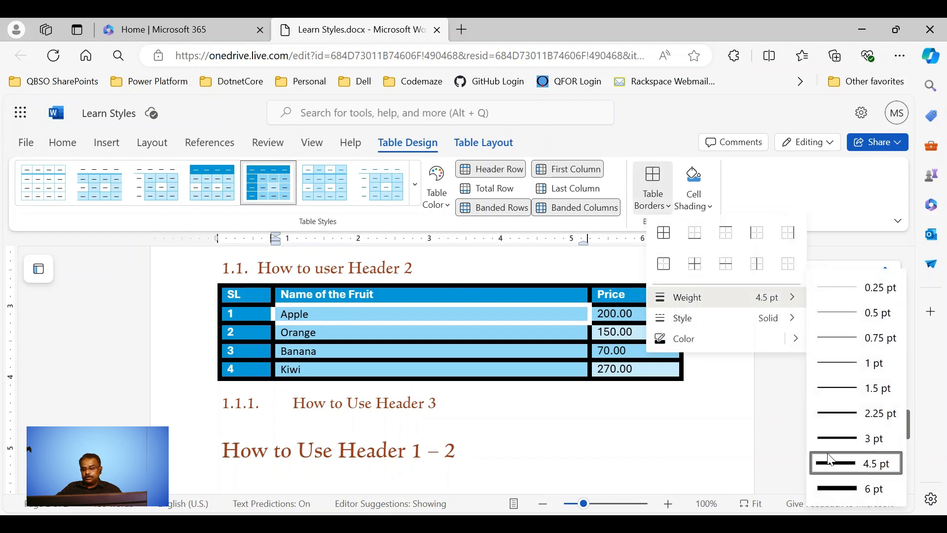
click(670, 211)
click(670, 212)
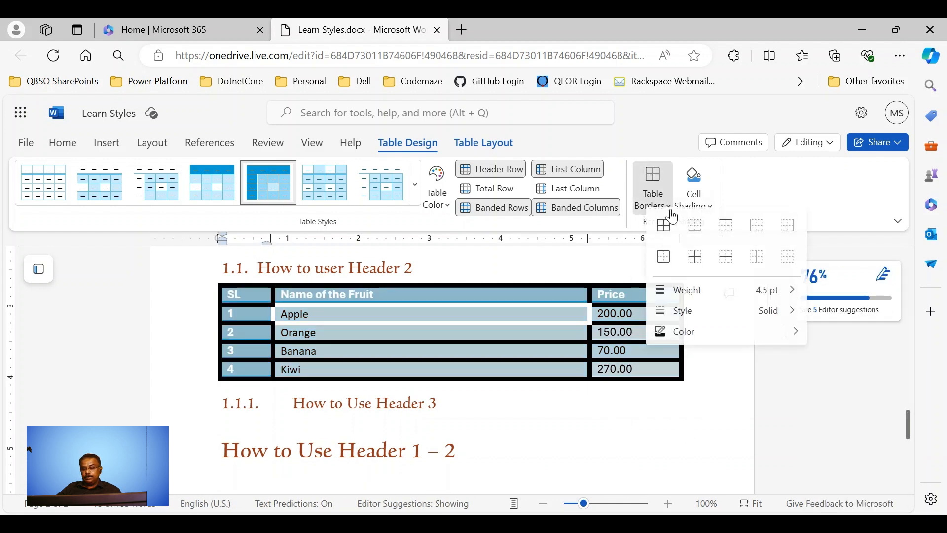
click(665, 236)
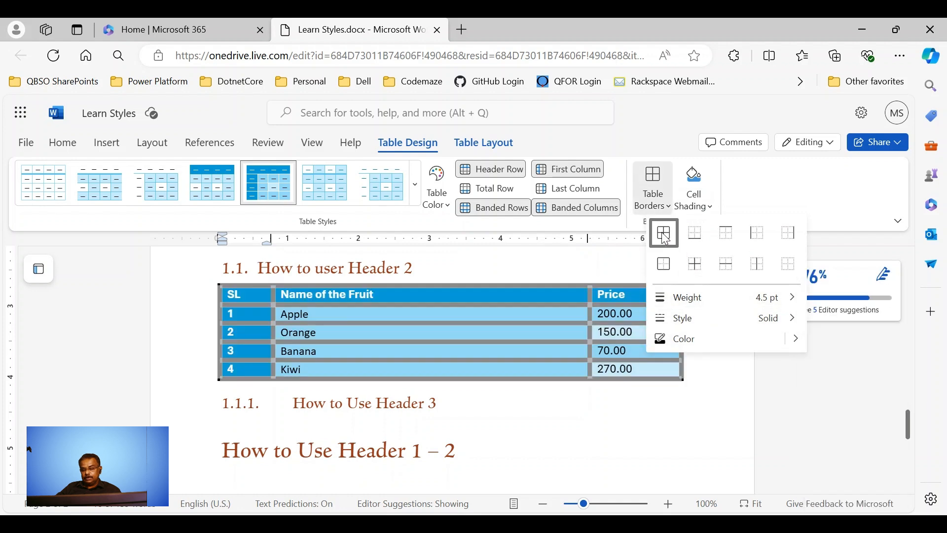
click(615, 418)
click(719, 341)
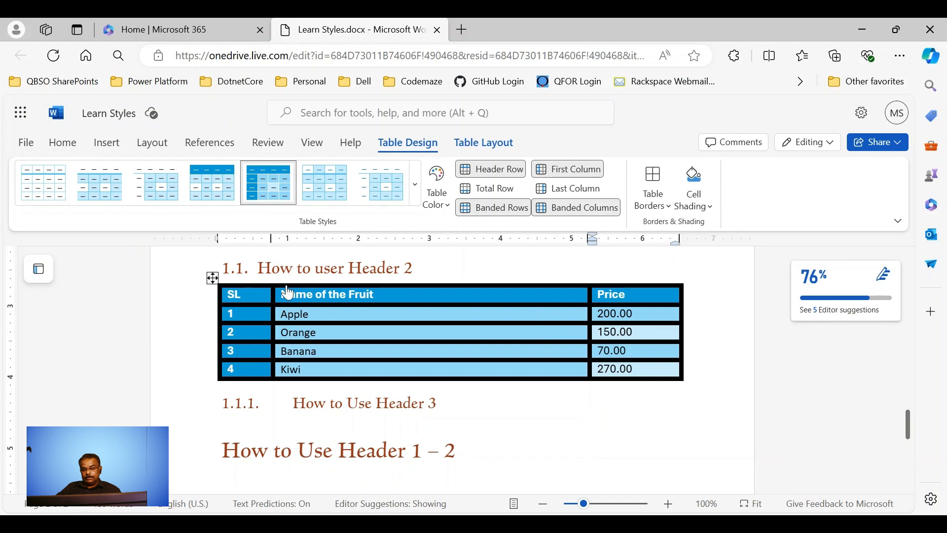
Step: Reduce the border weight of the entire fruit table to 1 pt
click(212, 278)
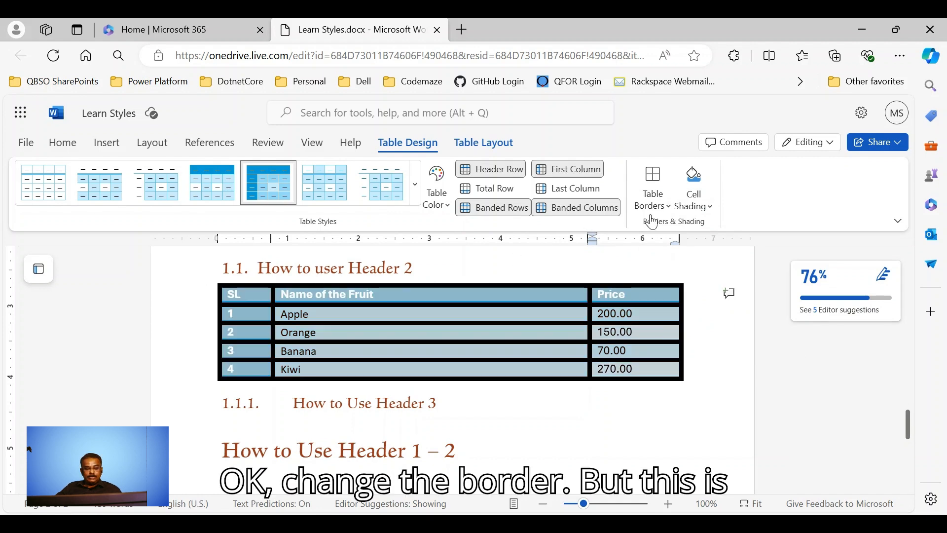
click(666, 205)
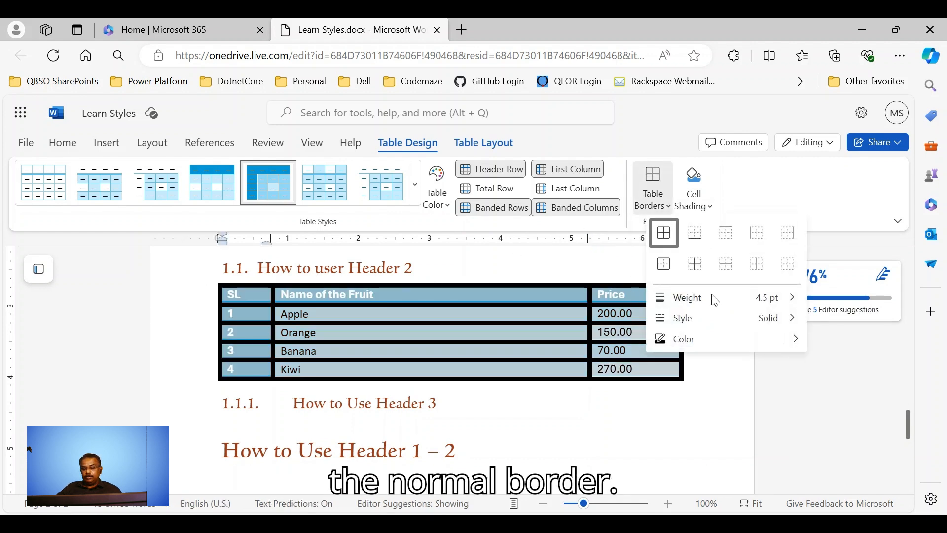
mouse_move(735, 297)
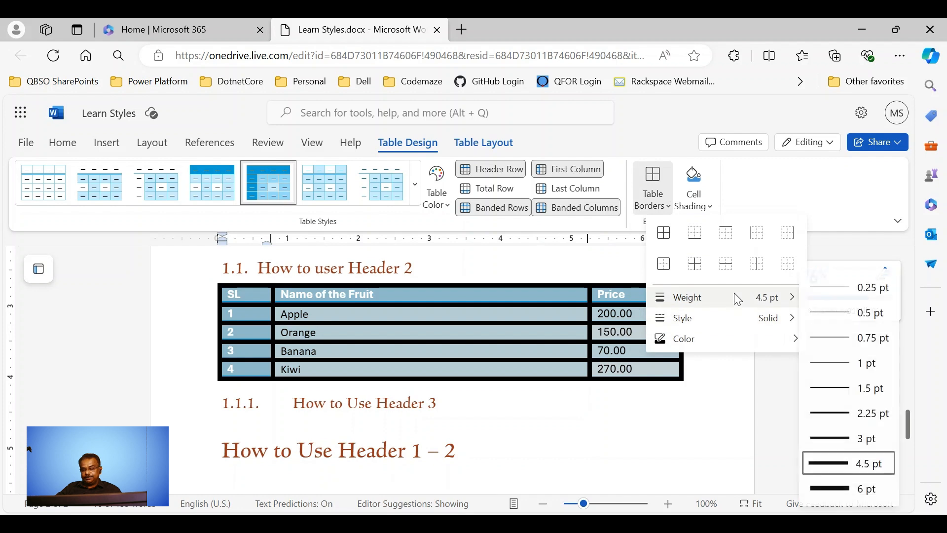
click(863, 363)
key(Escape)
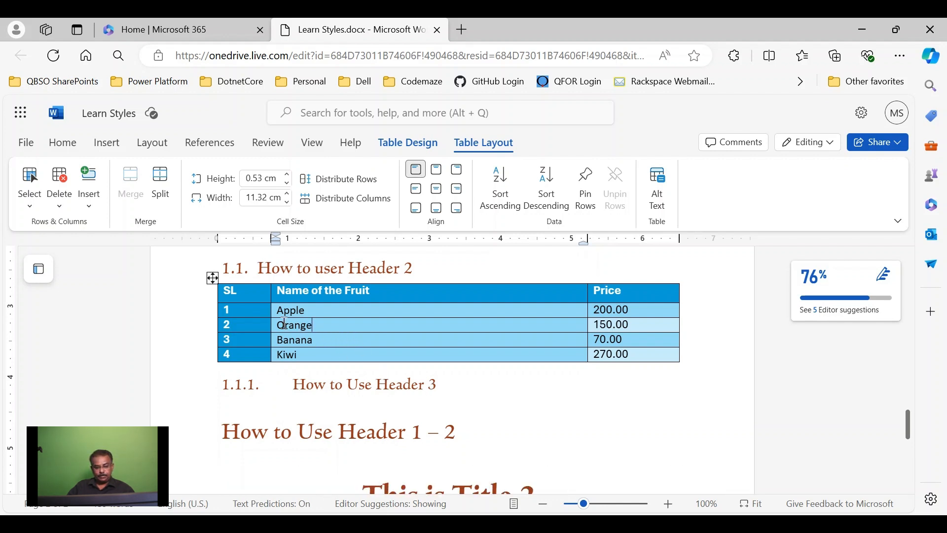
Step: Increase the row height of the whole fruit table to 1 cm
click(319, 312)
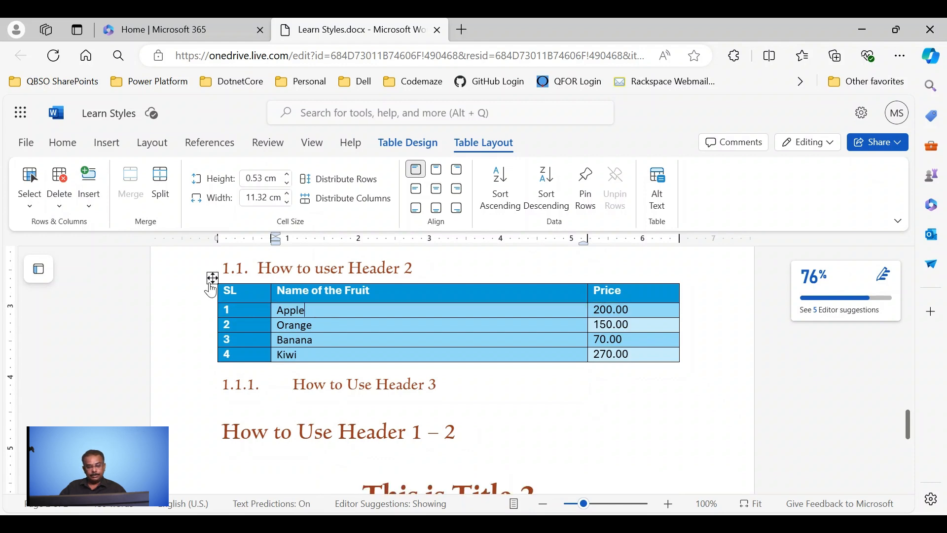
click(212, 277)
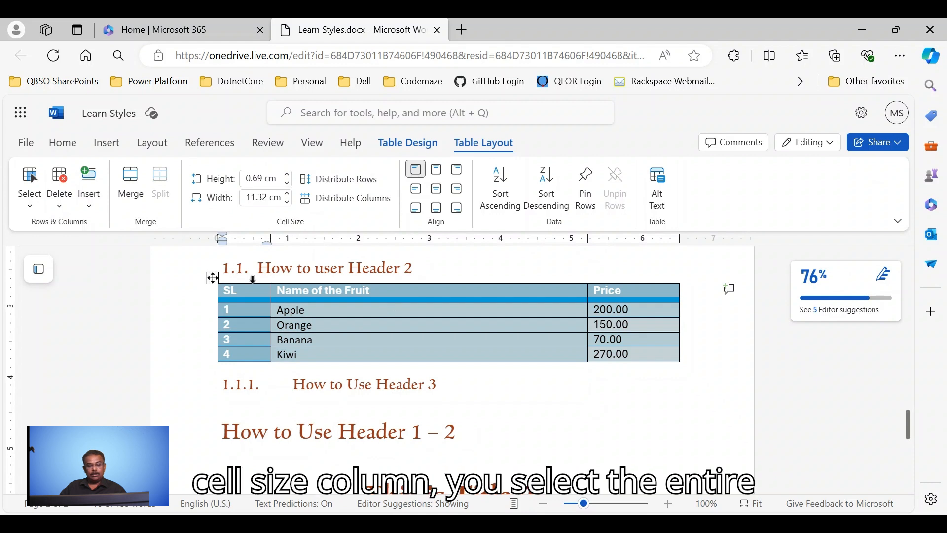
click(347, 311)
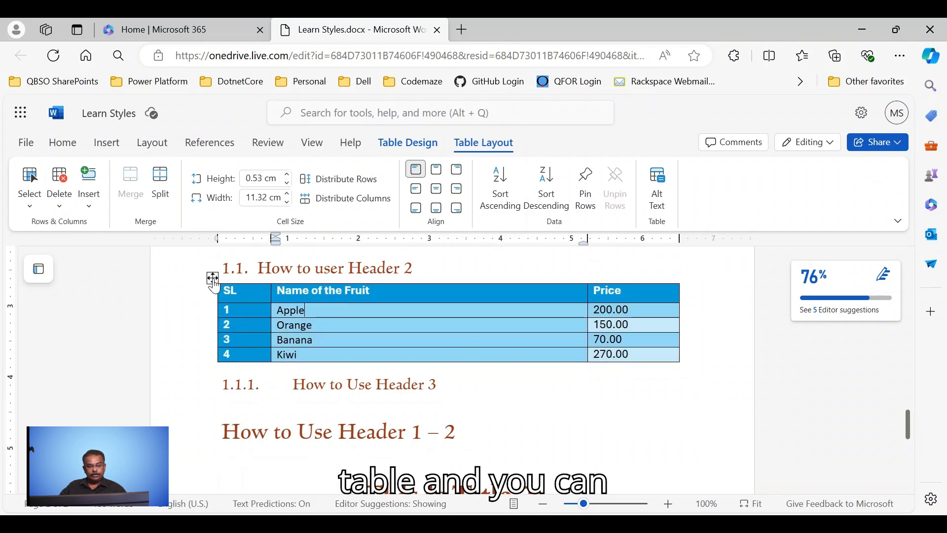
click(213, 278)
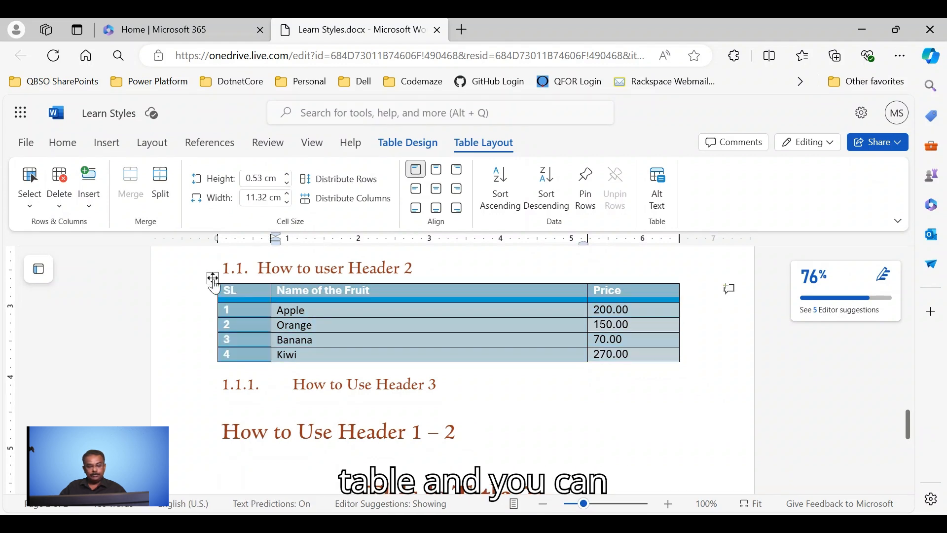
click(288, 177)
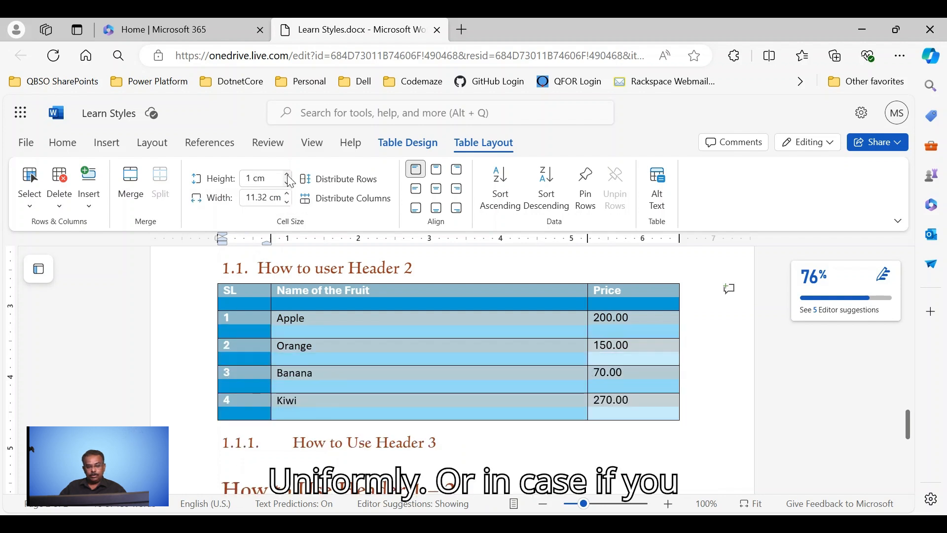
Step: Enlarge the Apple row to about 2.7 cm high, and distribute the table rows evenly
click(349, 318)
drag(330, 339, 333, 387)
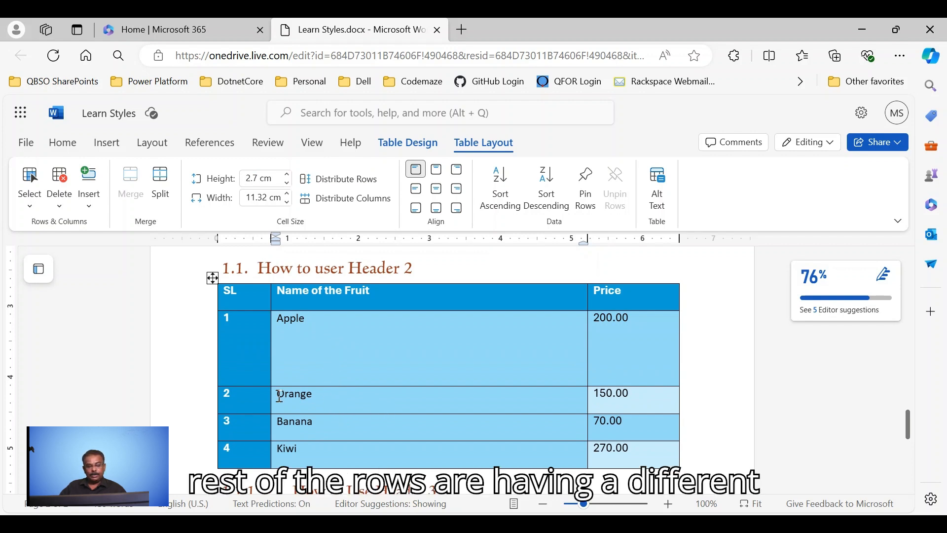
click(212, 278)
click(358, 352)
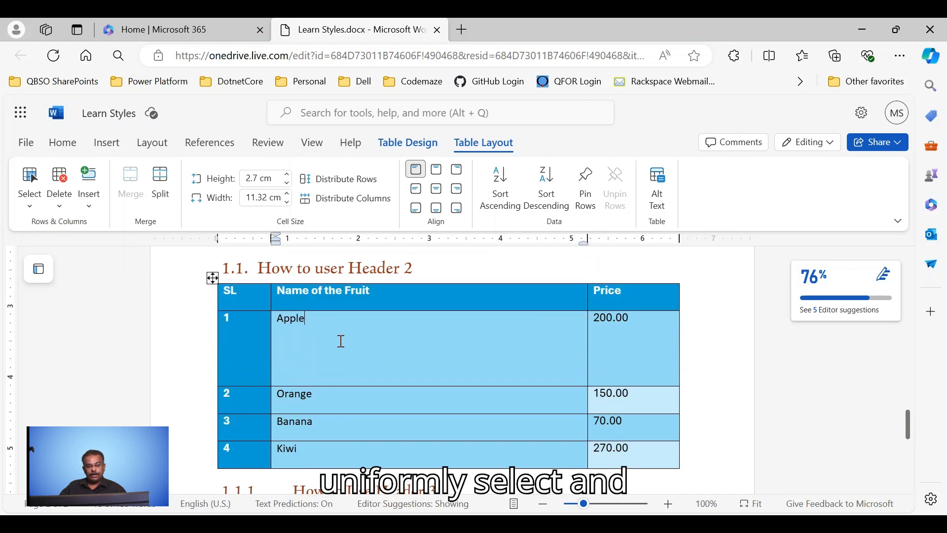
click(321, 179)
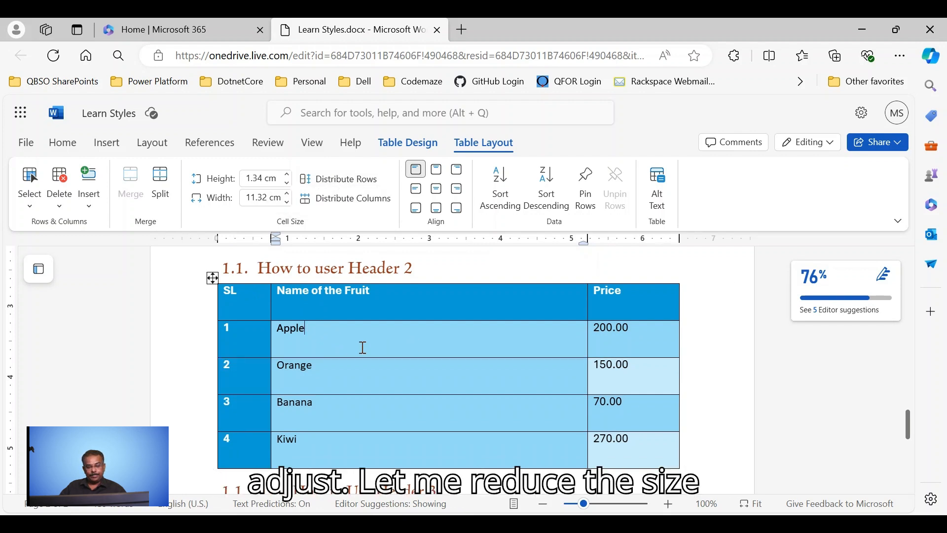
Step: Reduce the height of the Apple row and of the whole fruit table to 0.53 cm
click(289, 182)
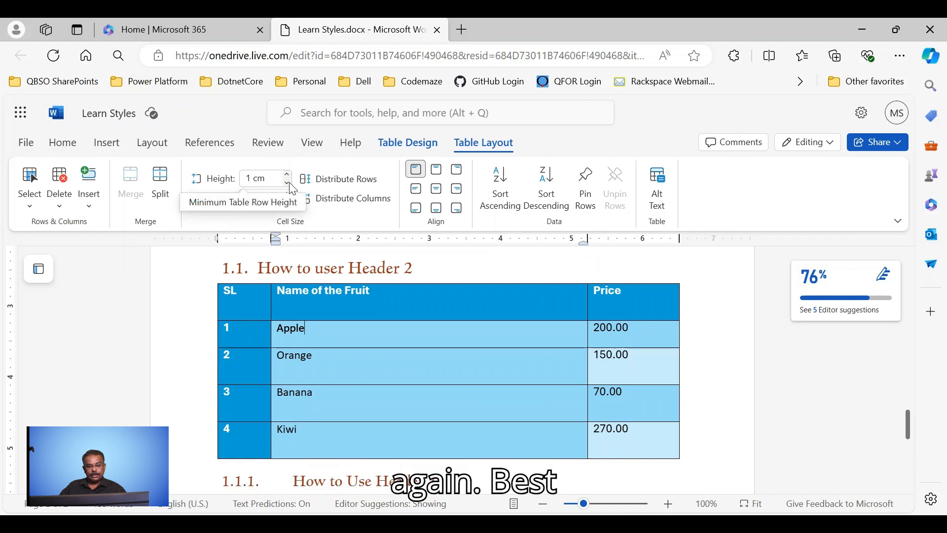
click(289, 182)
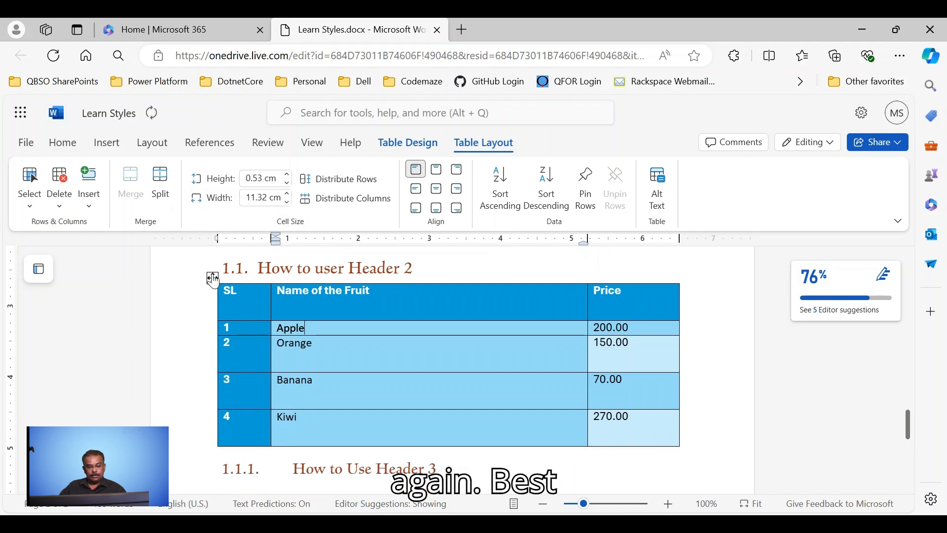
click(212, 277)
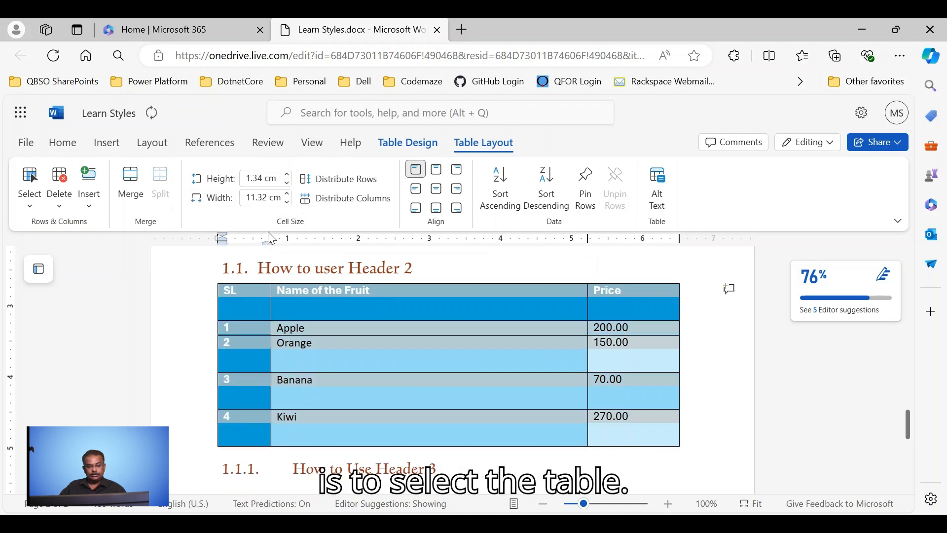
click(288, 182)
click(290, 186)
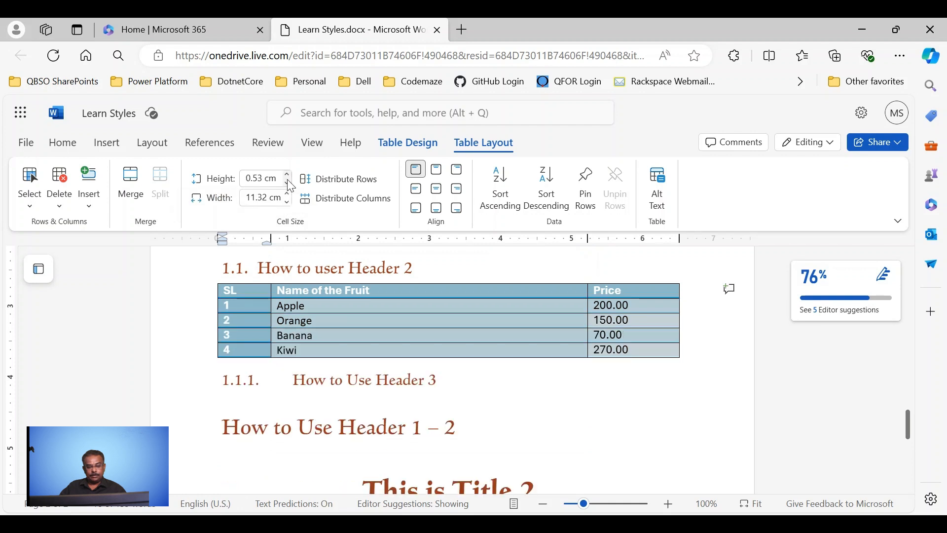
Step: Enter a row height of 1 cm for the selected fruit table
click(271, 184)
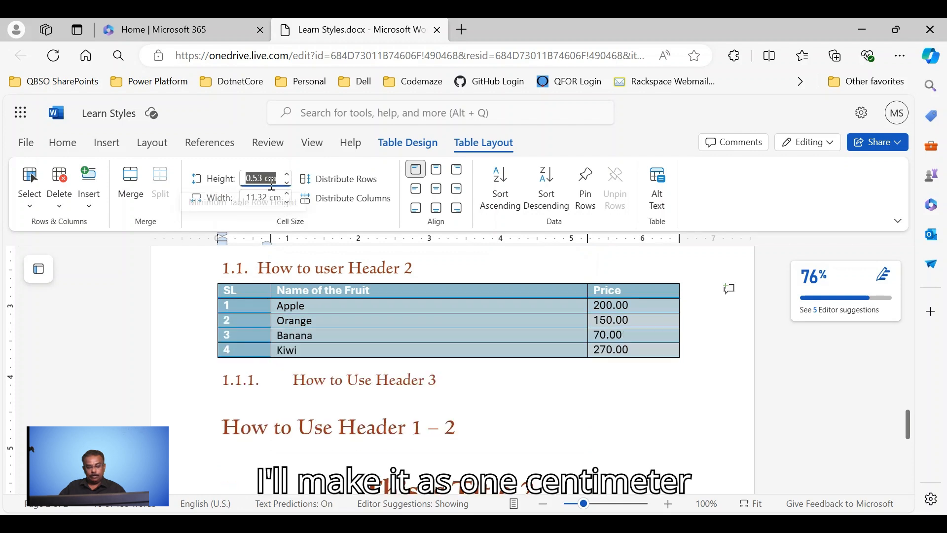
text(1)
key(Return)
Step: Set the row height of the selected fruit table to 0.75 cm
double_click(261, 179)
key(BackSpace)
key(BackSpace)
key(BackSpace)
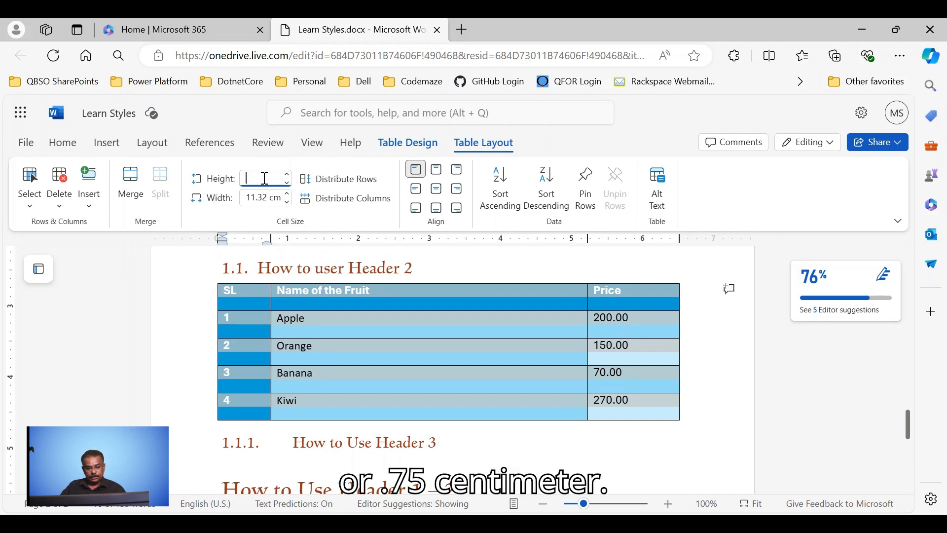
text(.75)
key(Return)
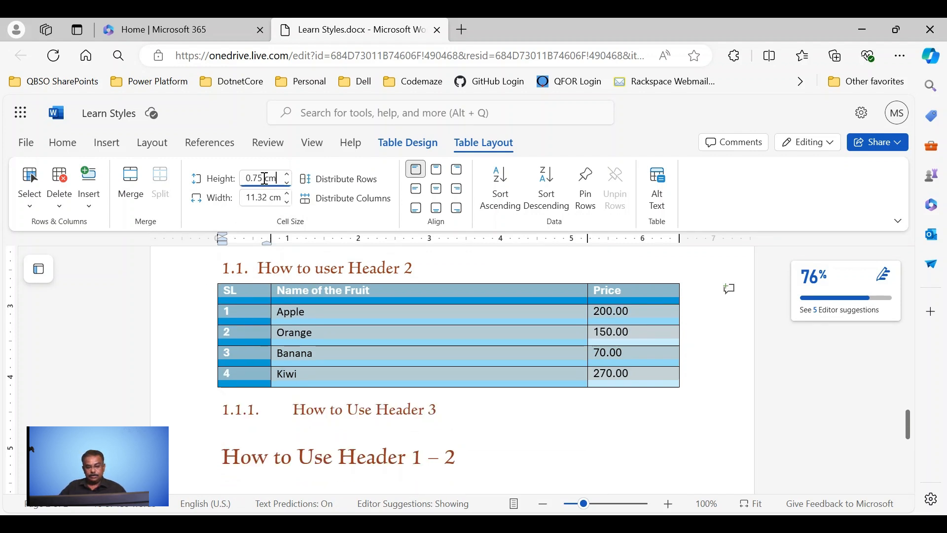
Step: Try sorting the fruit table in ascending, descending and again ascending order by the SL column
click(490, 332)
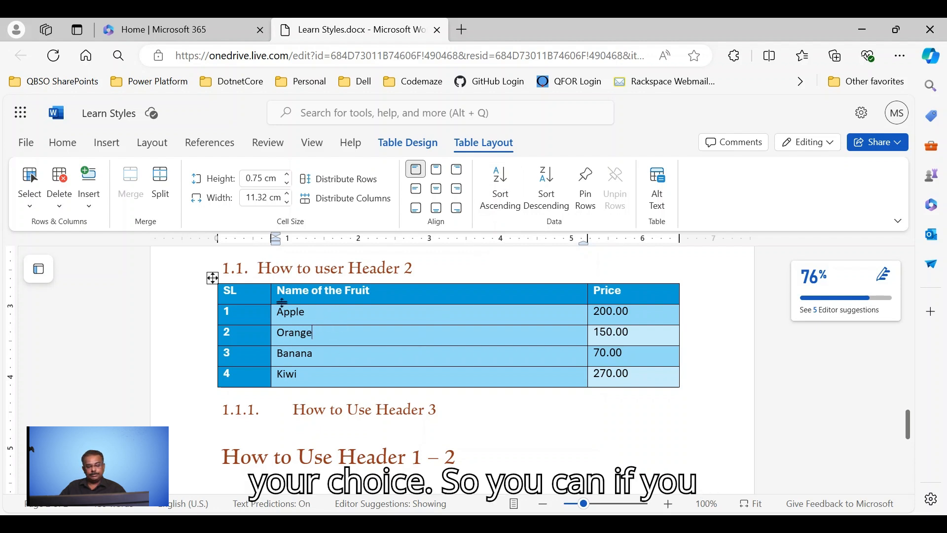
click(497, 195)
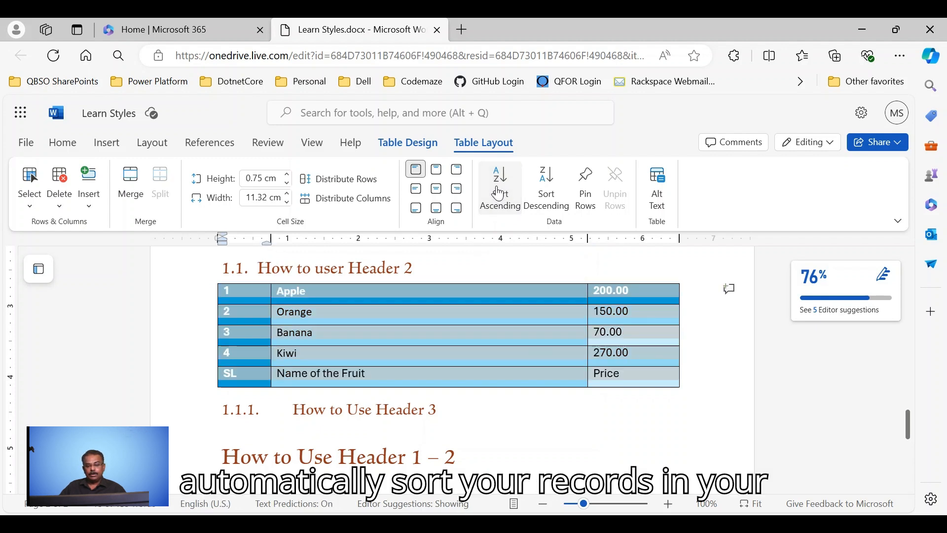
click(547, 190)
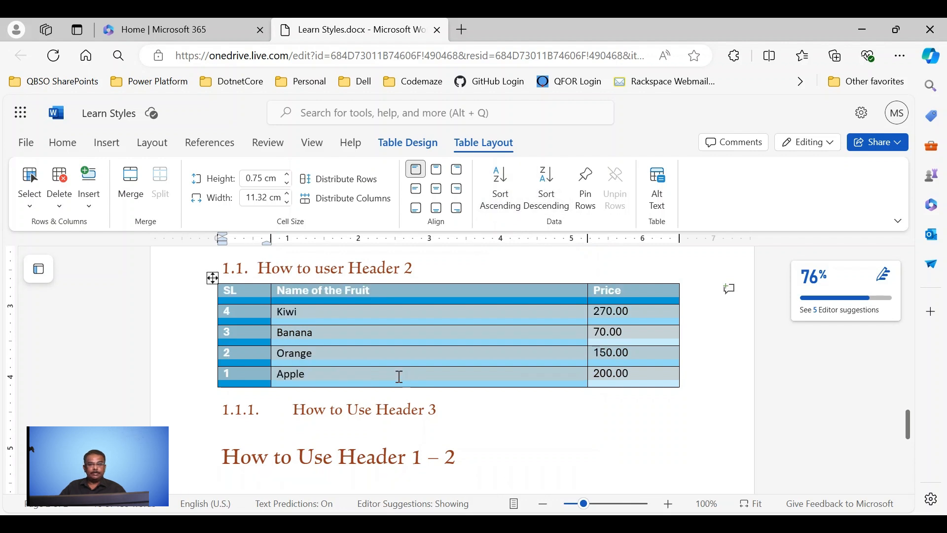
click(499, 197)
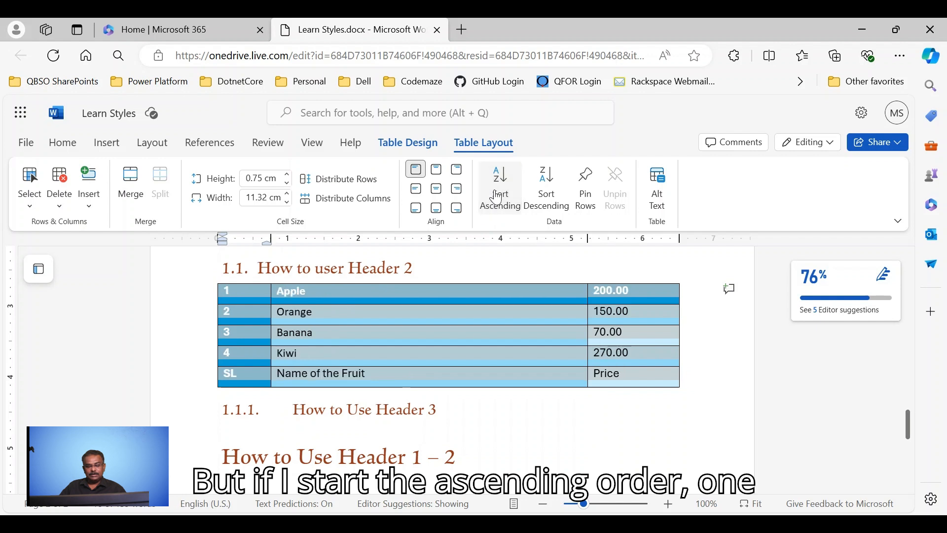
Step: Sort the fruit table in descending order so the header row returns above the fruit rows
click(384, 336)
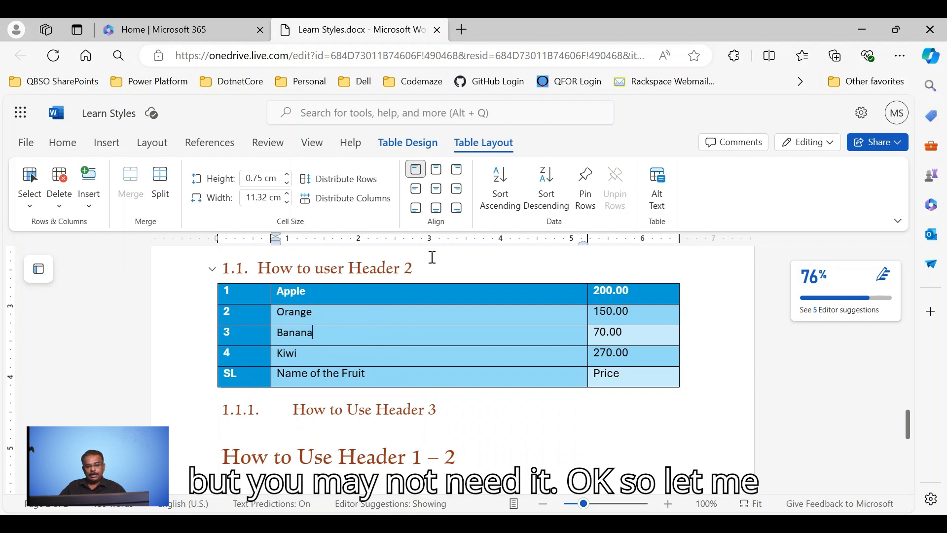
click(546, 182)
scroll(341, 328, up, 2)
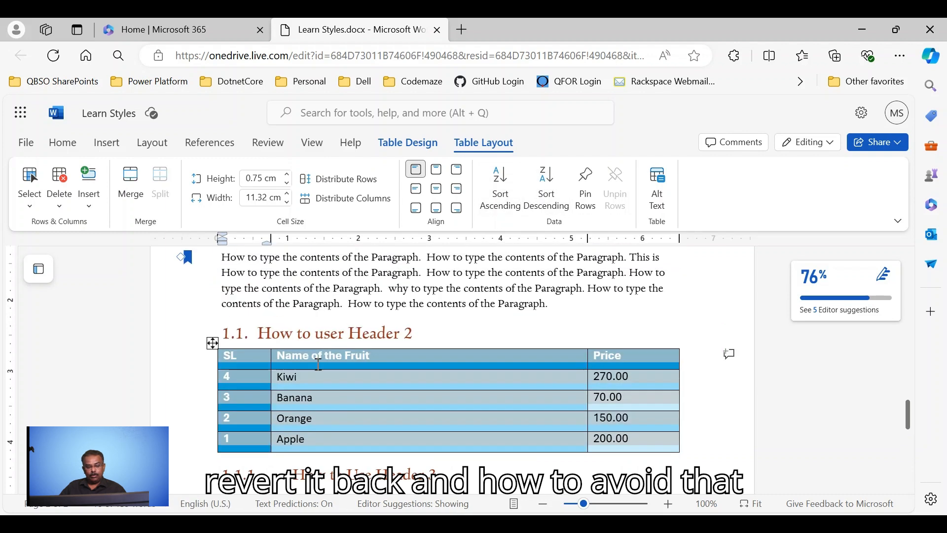
Step: Pin the fruit table's header row and sort the fruit rows in descending and finally ascending order by the SL column
click(270, 358)
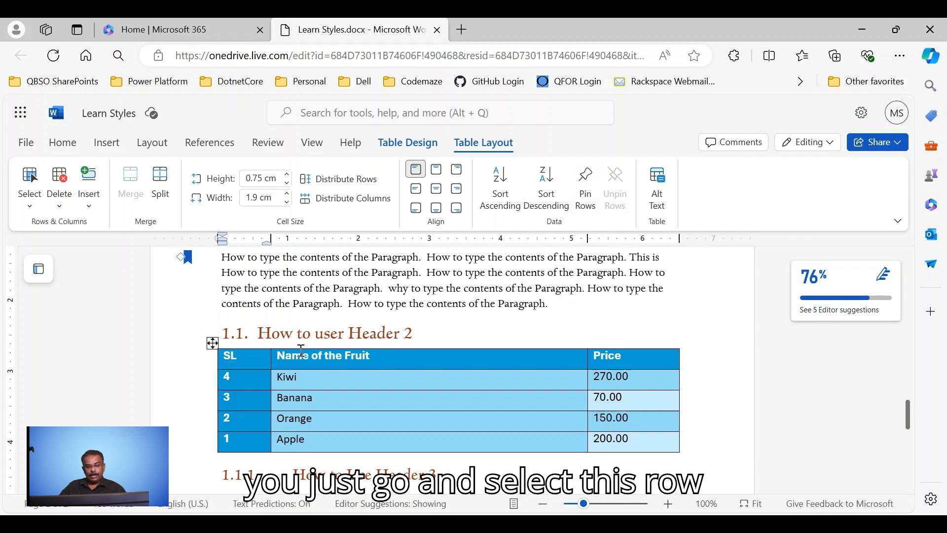
click(584, 190)
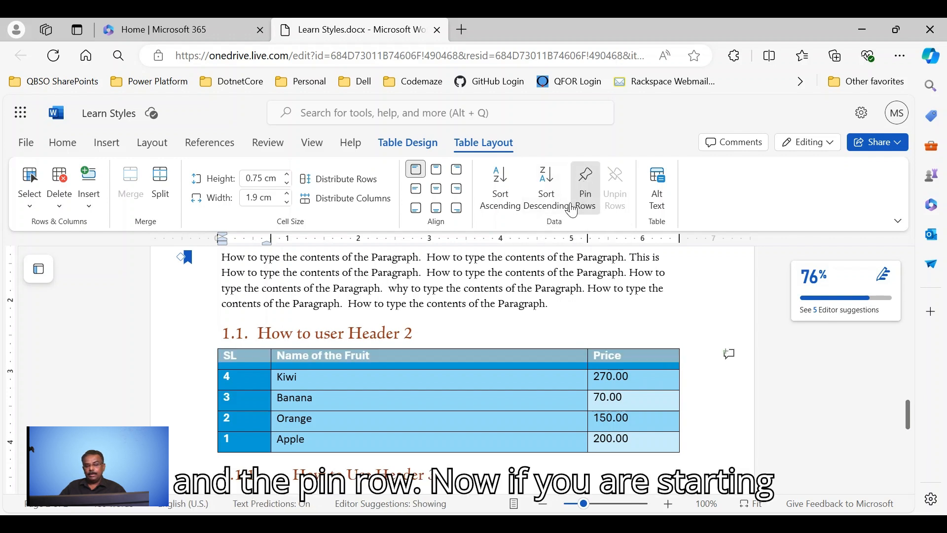
click(324, 383)
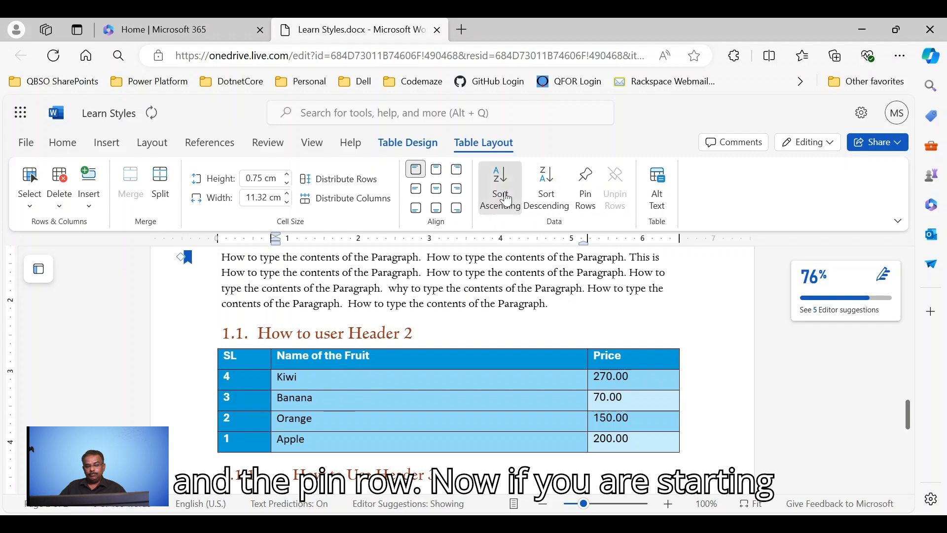
click(500, 190)
click(546, 201)
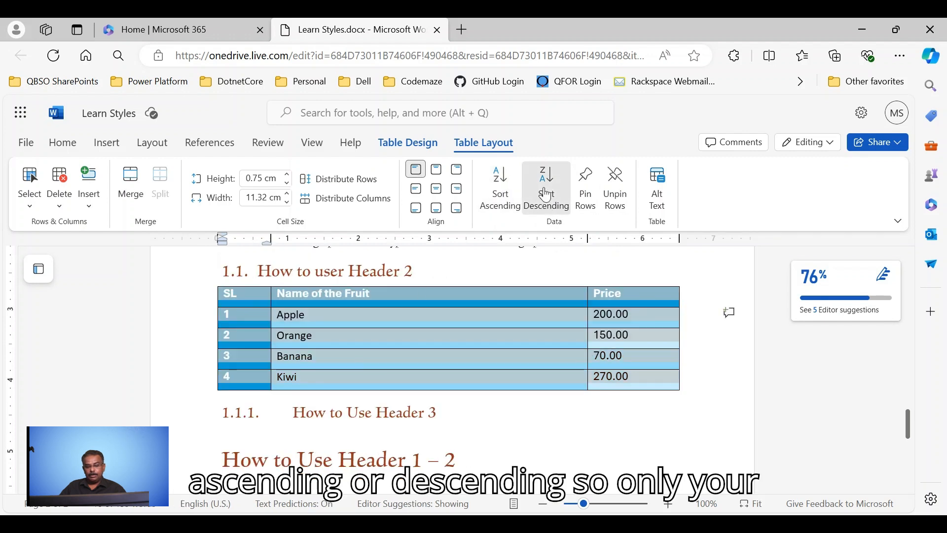
click(503, 194)
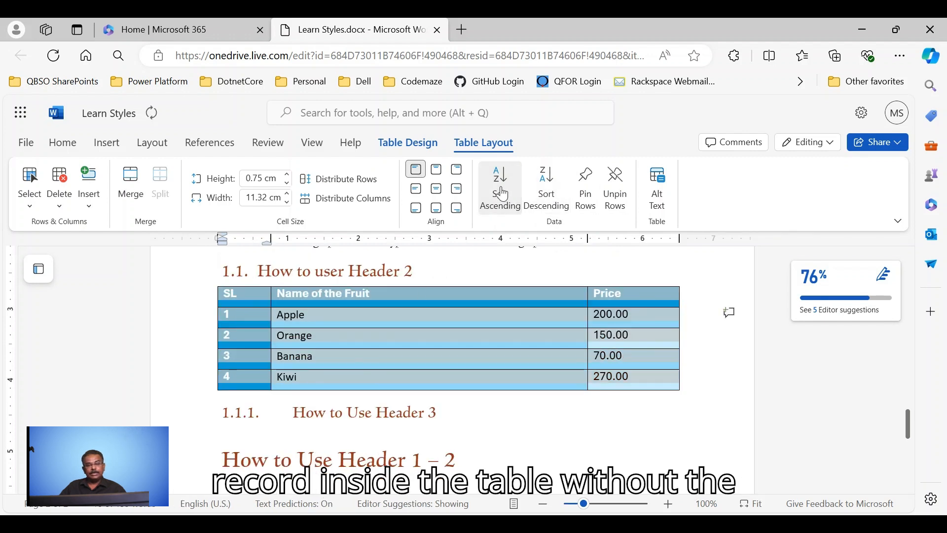
click(349, 318)
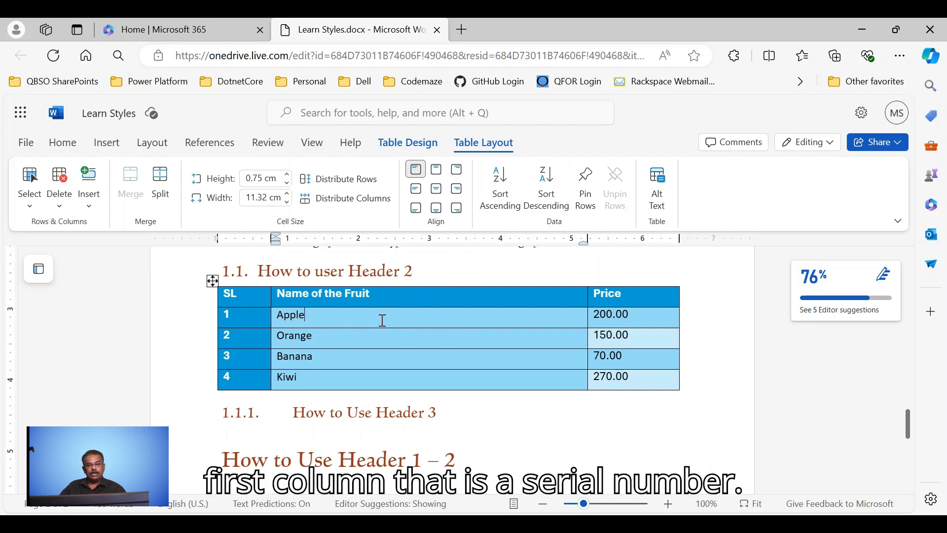
Step: Try sorting the fruit table in ascending order by the Price column, and undo that sort
click(615, 280)
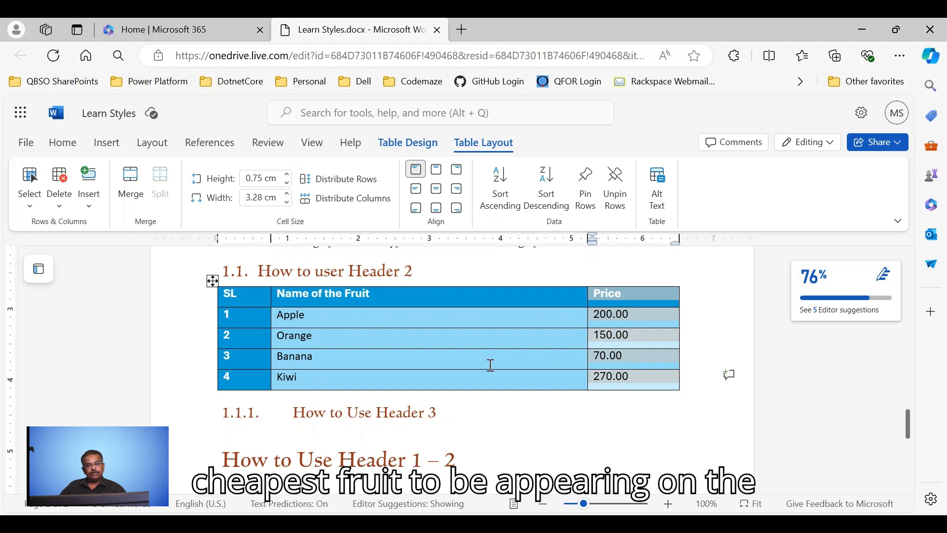
click(502, 195)
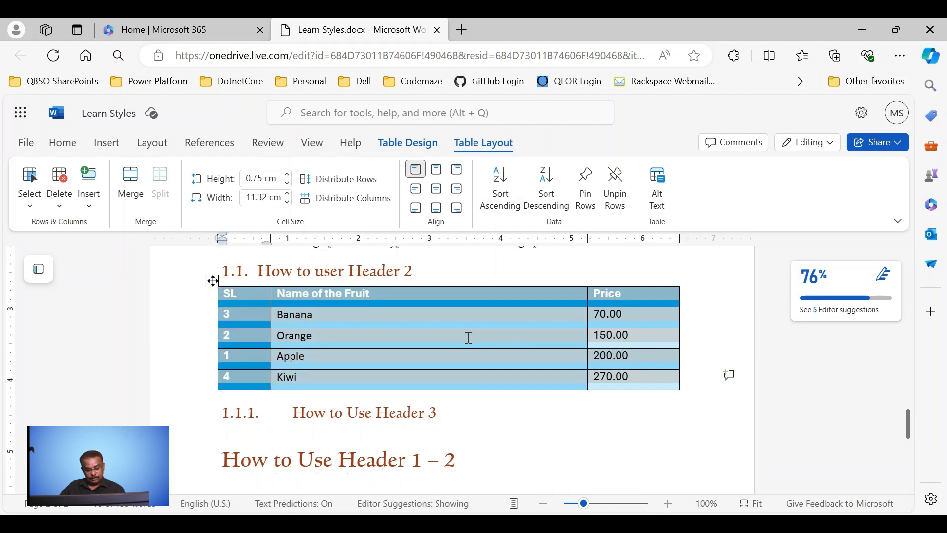
key(ctrl+z)
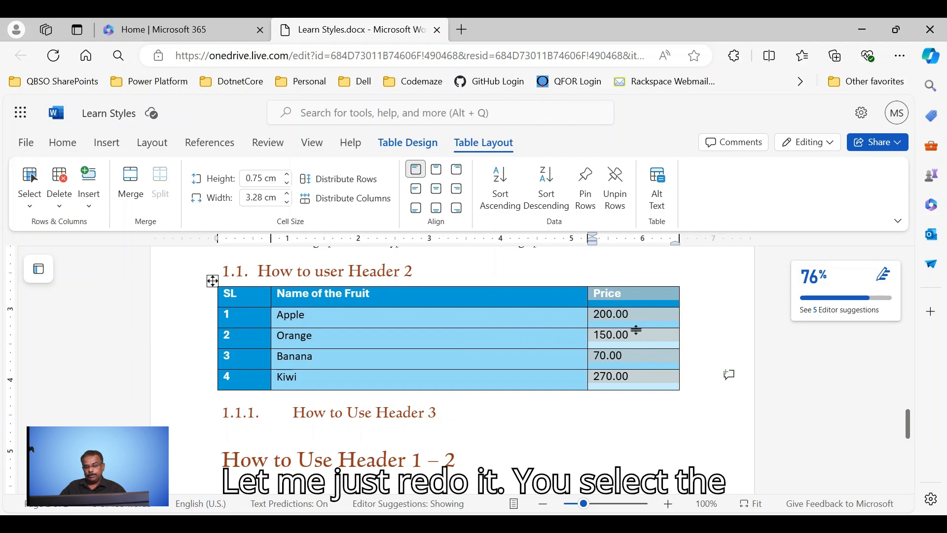
Step: Sort the fruit table in descending order by the Price column, and restore the ascending order by SL
click(636, 329)
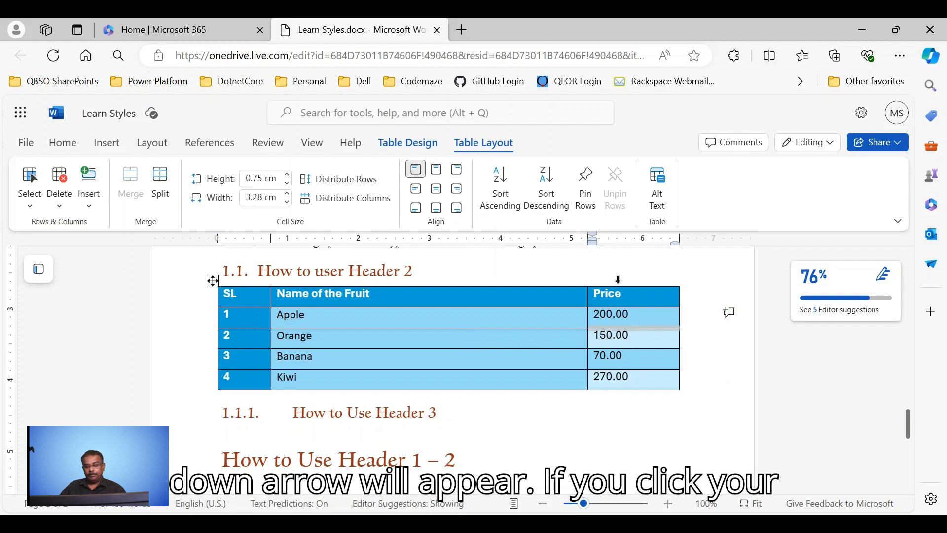
click(618, 279)
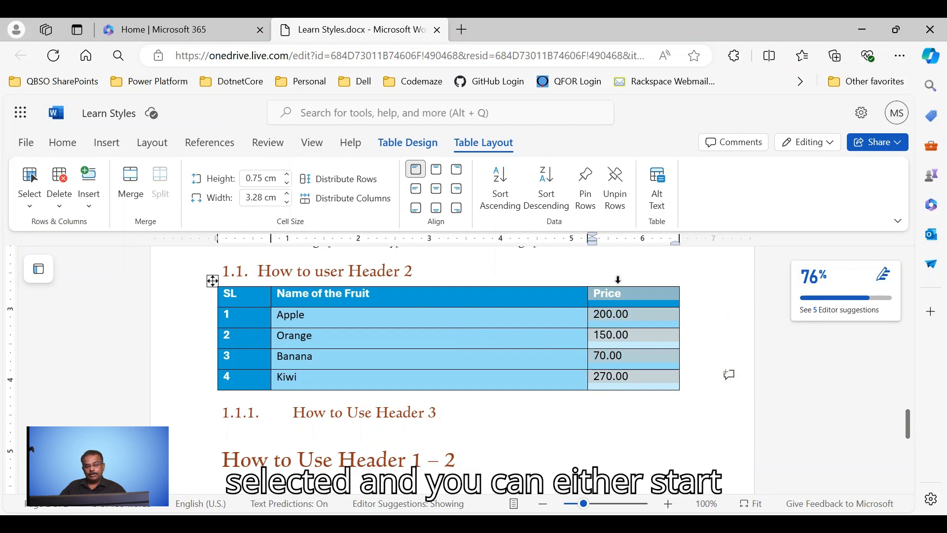
click(547, 186)
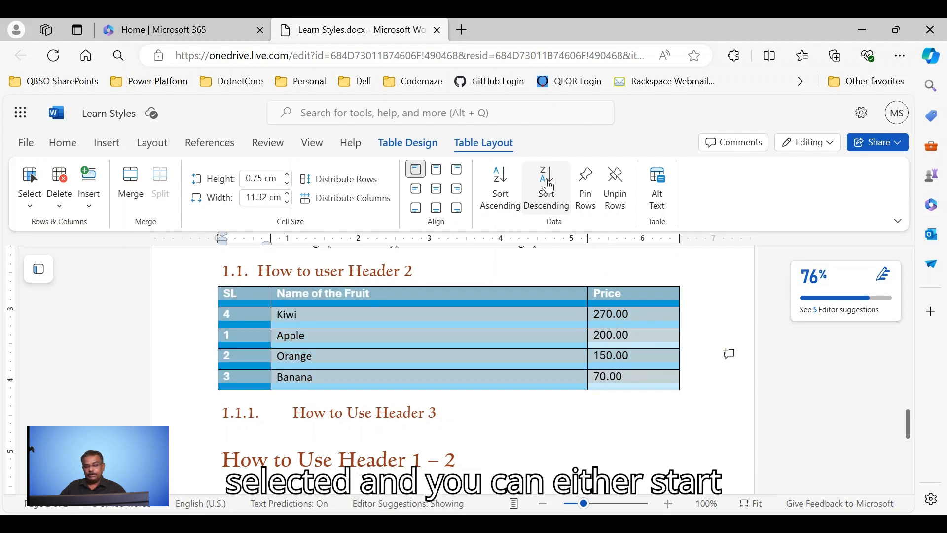
click(498, 194)
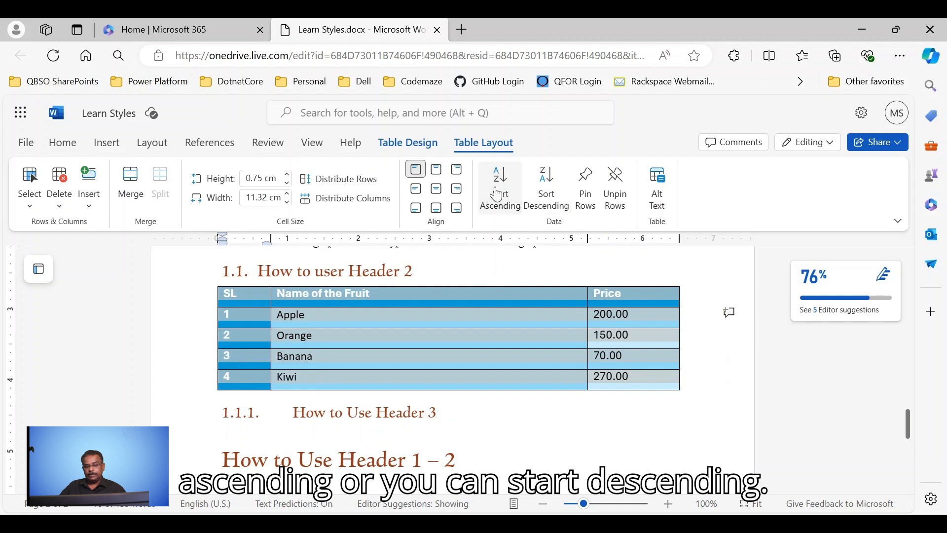
click(502, 356)
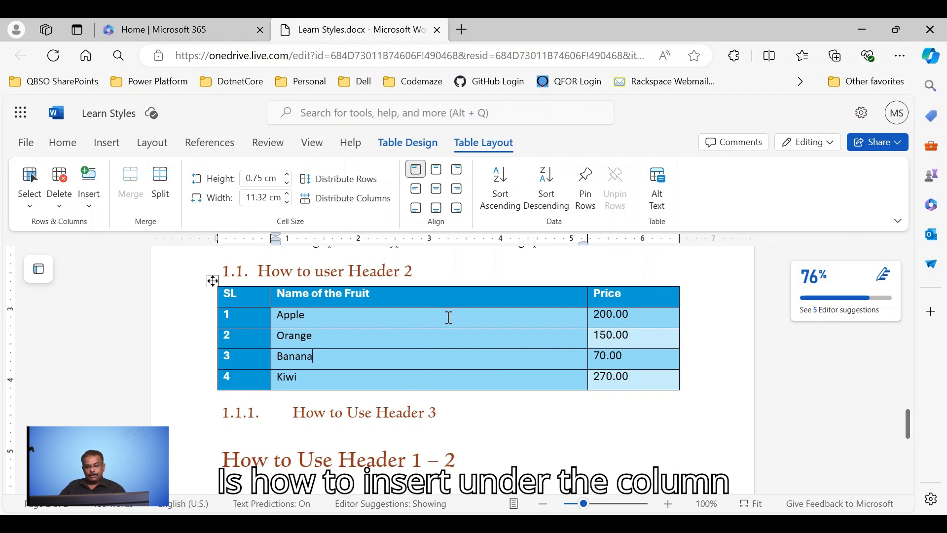
Step: Insert an empty column before the Price column and narrow it to about 2.69 cm by widening the Name of the Fruit column
click(649, 313)
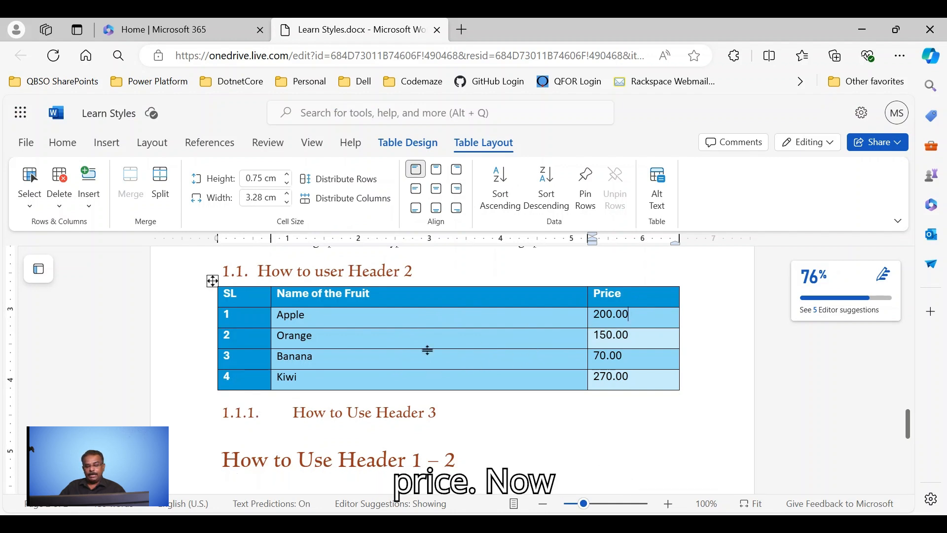
click(607, 280)
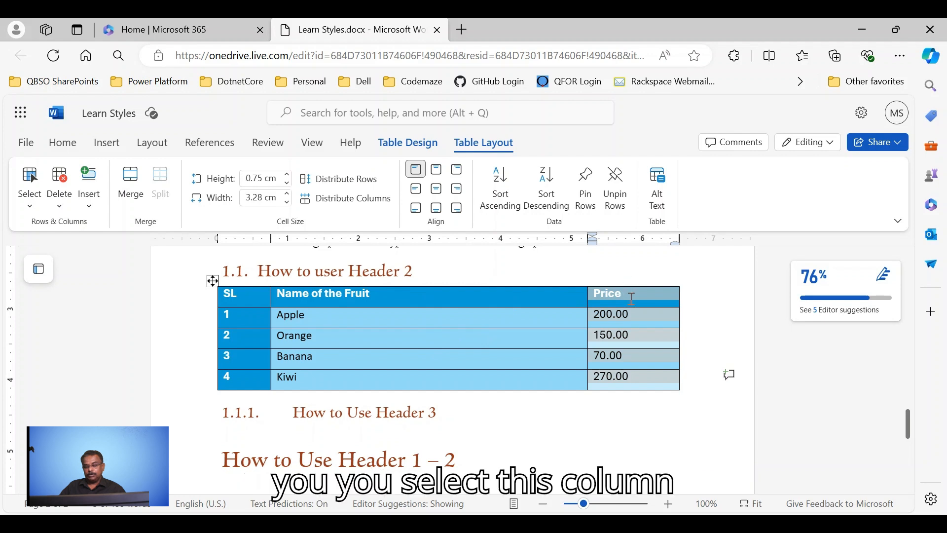
right_click(632, 298)
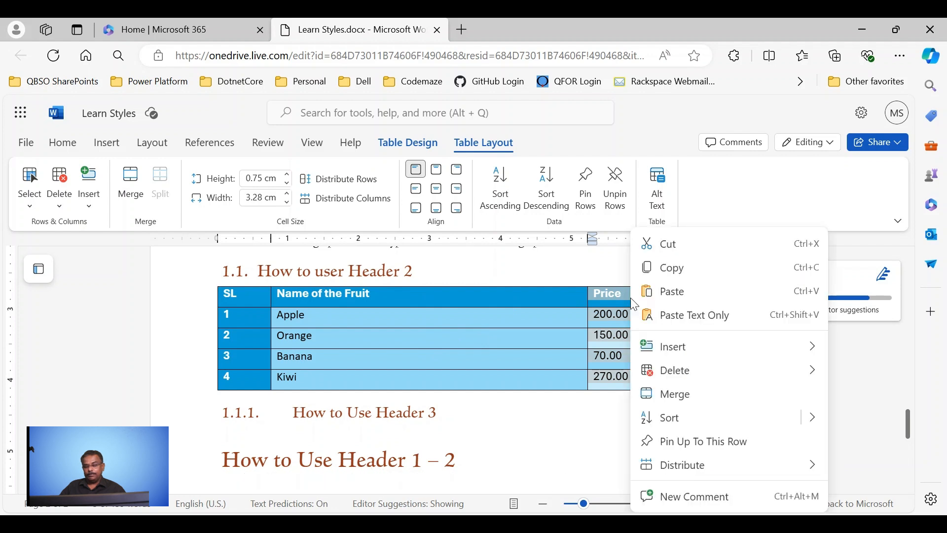
mouse_move(675, 353)
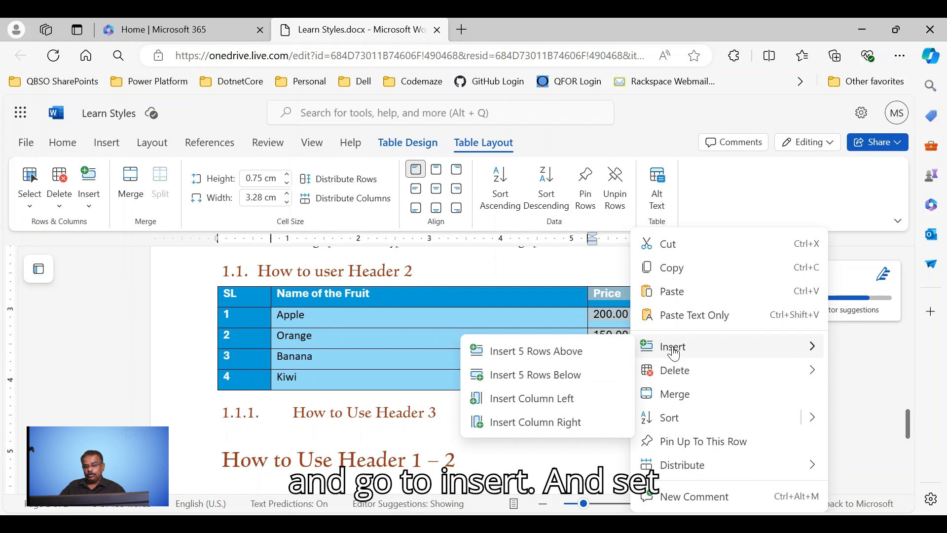
click(528, 402)
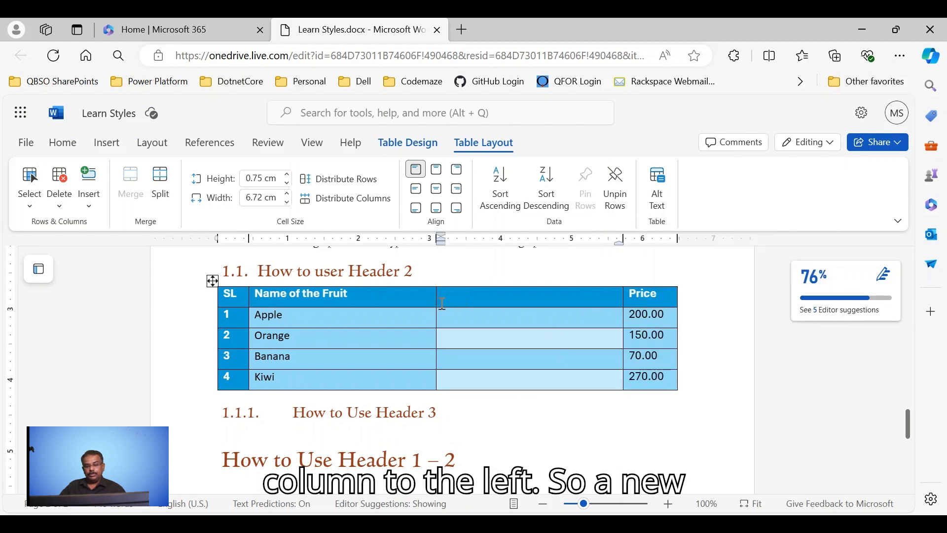
drag(437, 298, 549, 309)
Step: Enter the heading Qty in the new column and a quantity of 5.00 for Apple
text(ty)
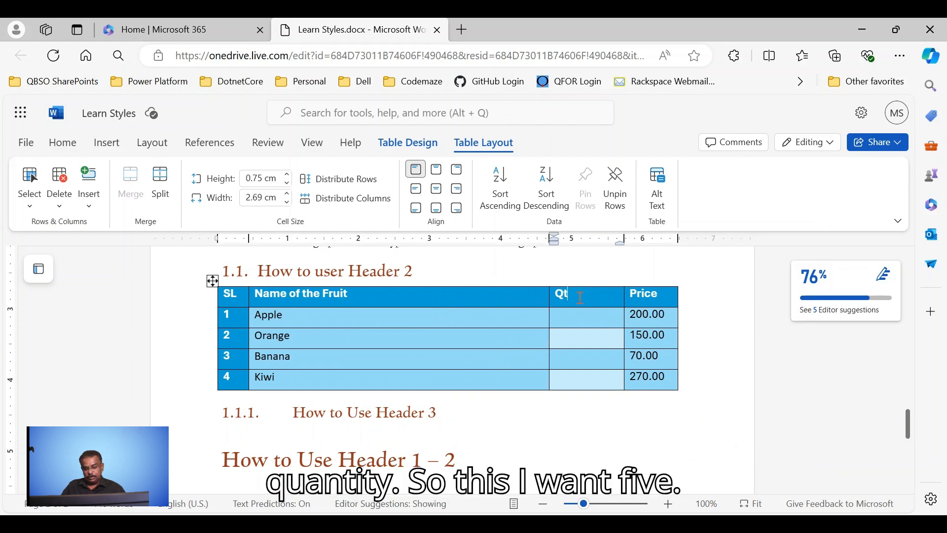
click(578, 312)
text(5.00)
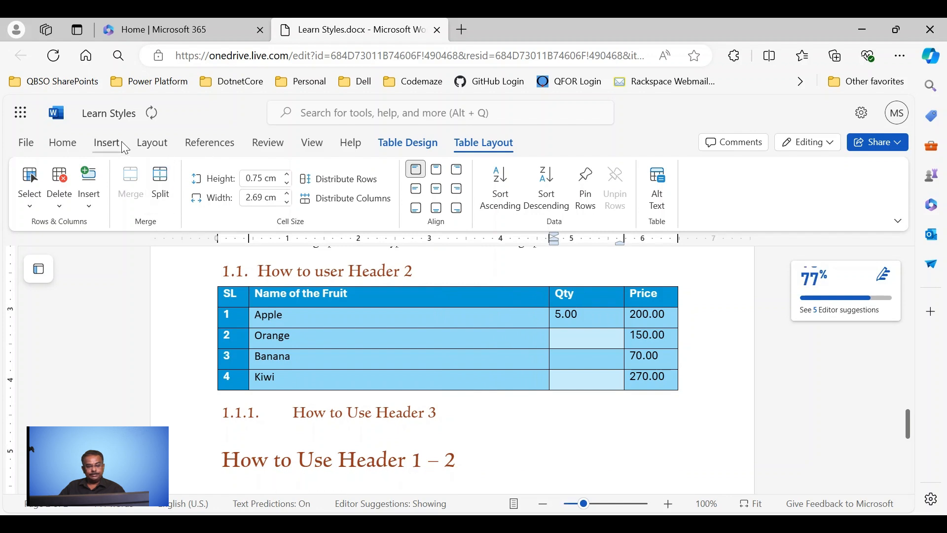
Step: Right-align the Apple quantity in the Qty column
click(62, 143)
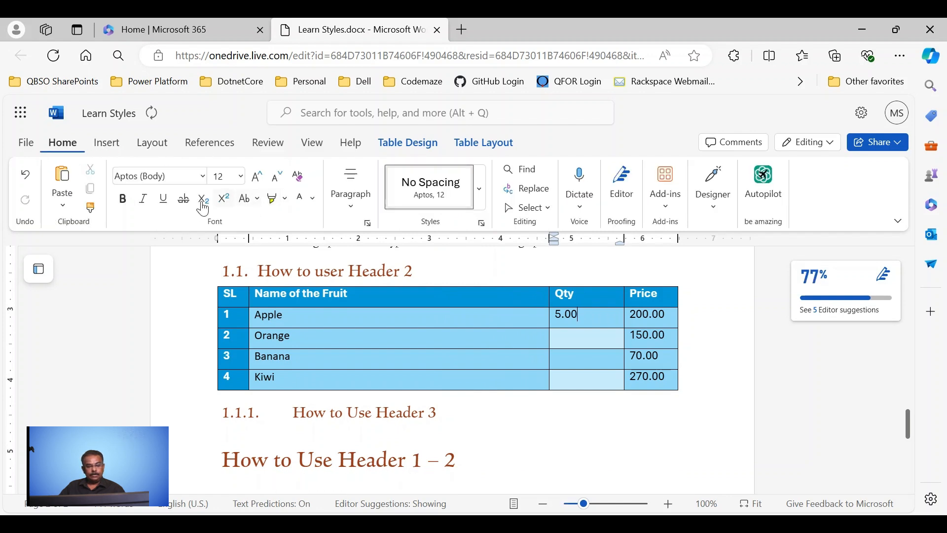
click(356, 209)
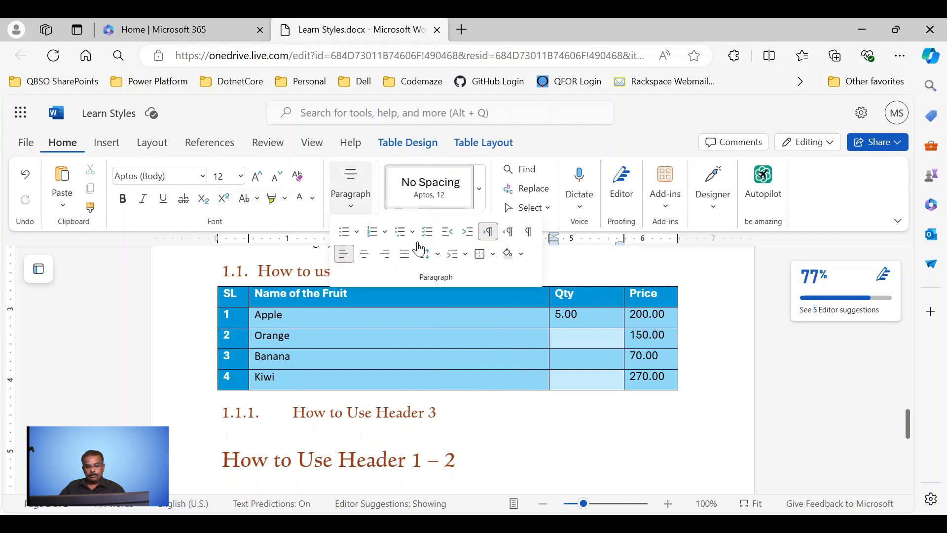
click(385, 254)
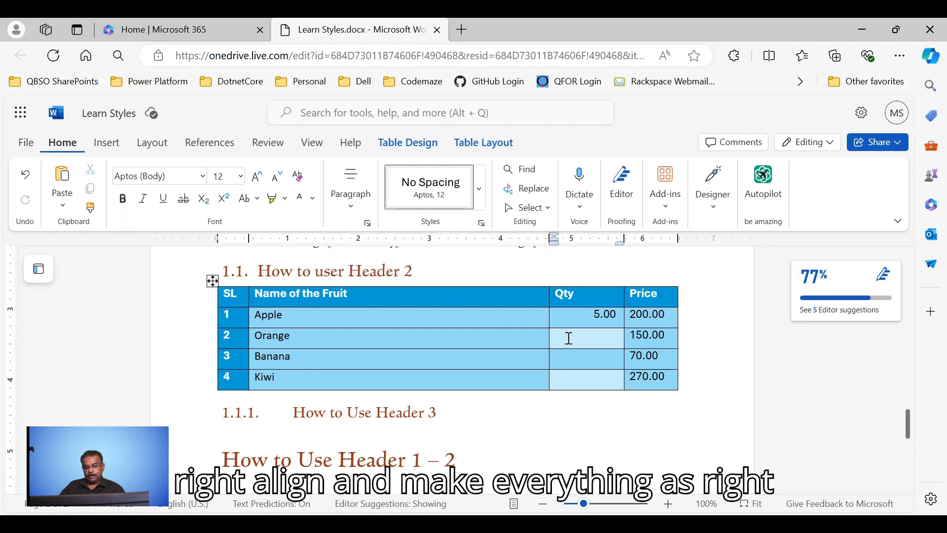
Step: Apply the light blue banded table style and right-align the four quantity cells under the Qty heading
drag(573, 317, 596, 377)
click(349, 204)
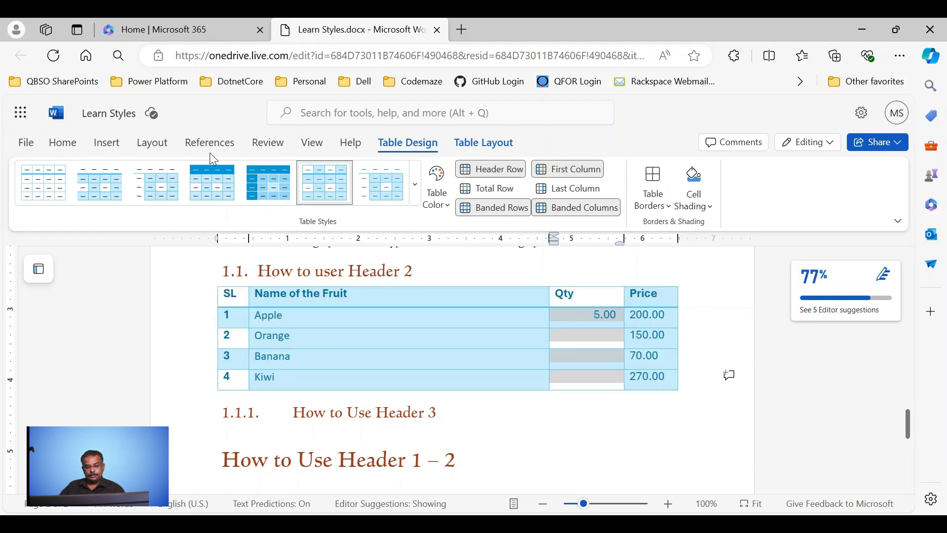
click(62, 143)
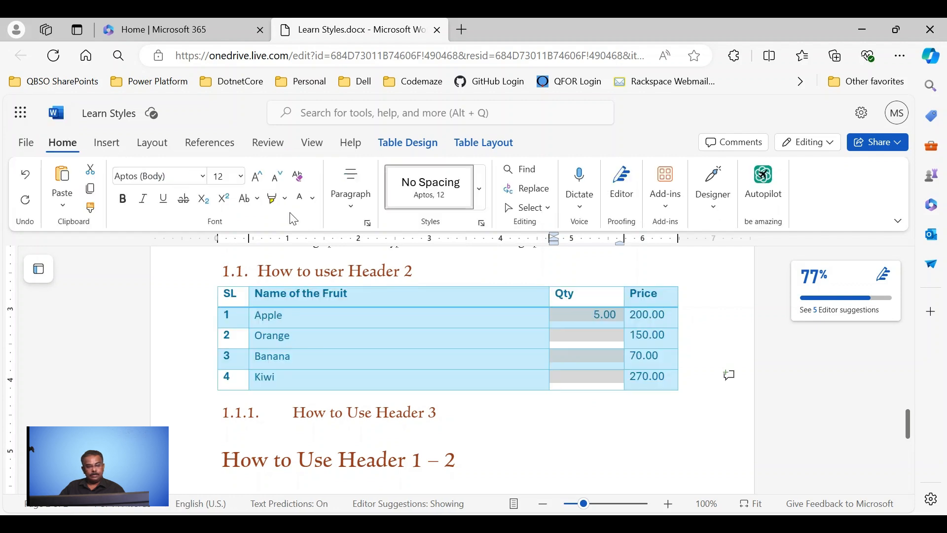
click(356, 214)
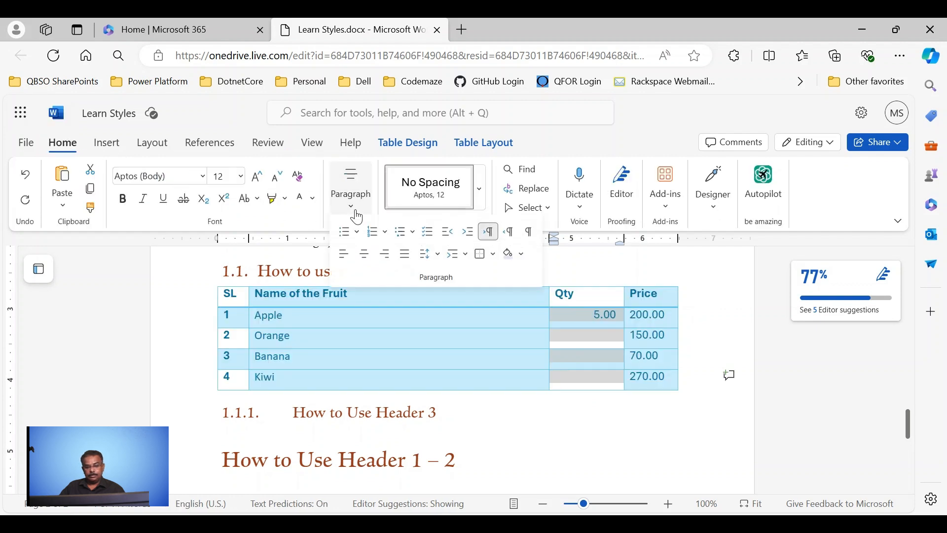
click(593, 330)
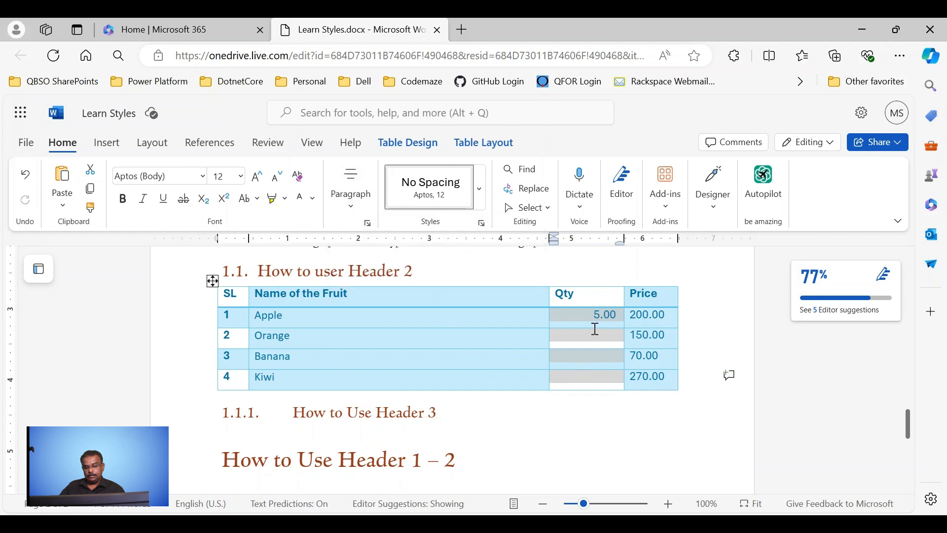
Step: Enter quantities of 2.00 for Orange, 5.00 for Banana and 7.00 for Kiwi in the Qty column
click(594, 334)
text(2.00)
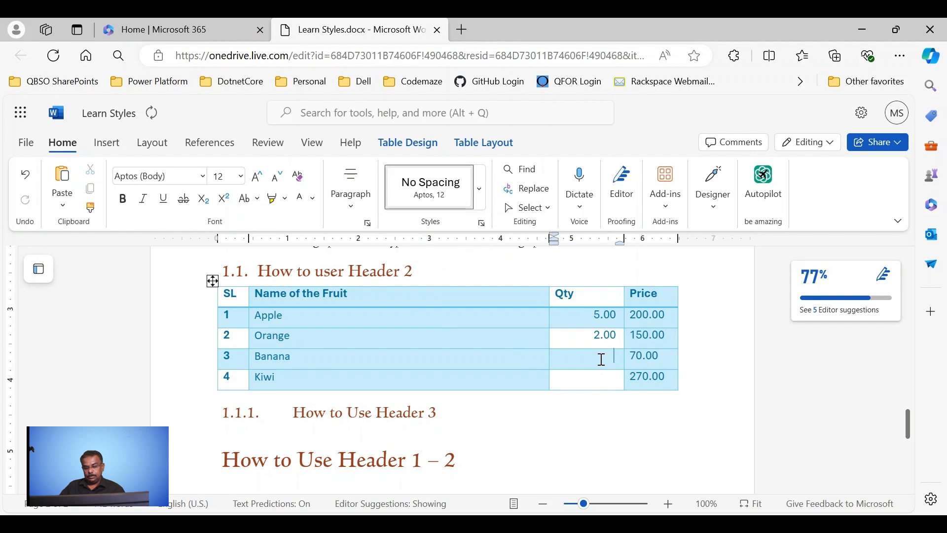
text(5.00)
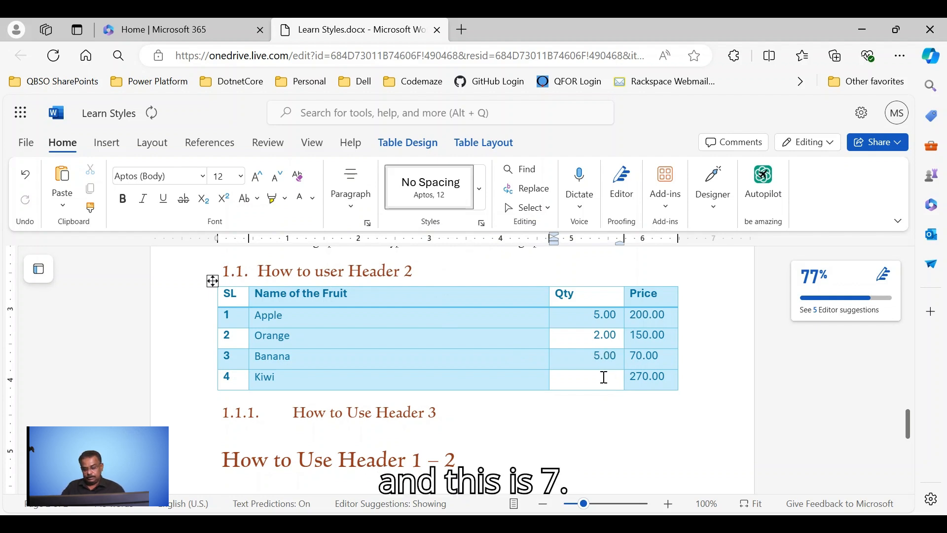
click(605, 377)
text(7.00)
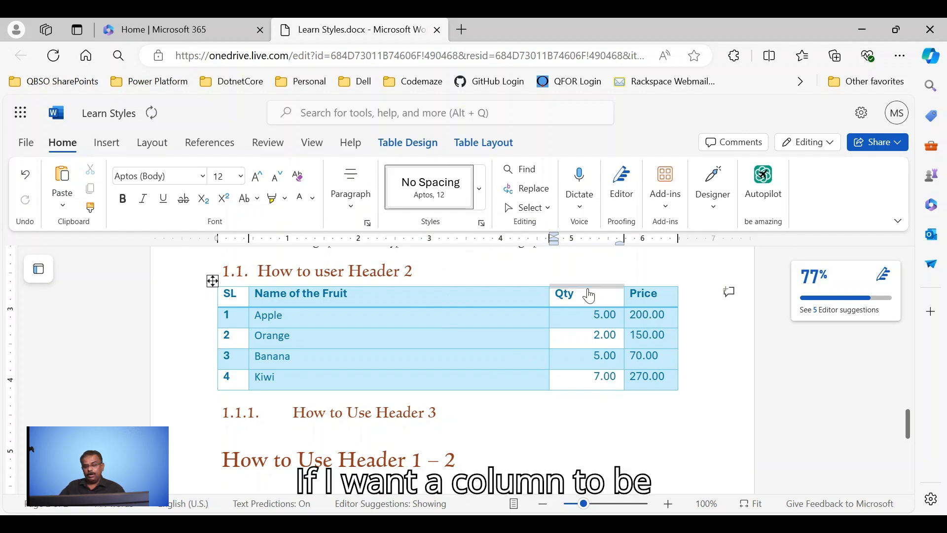
Step: Try adding an empty column after the Price column, and undo the insertion
drag(586, 288, 660, 283)
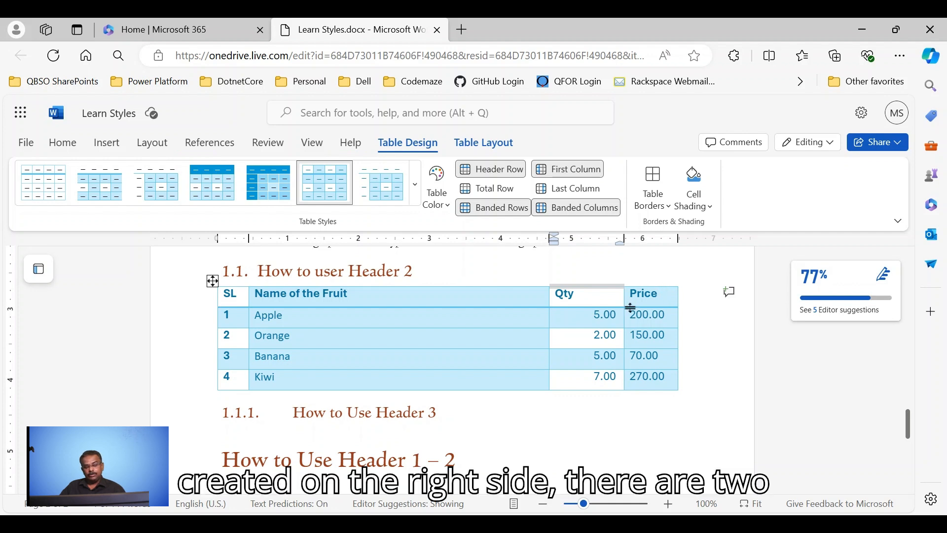
mouse_move(679, 295)
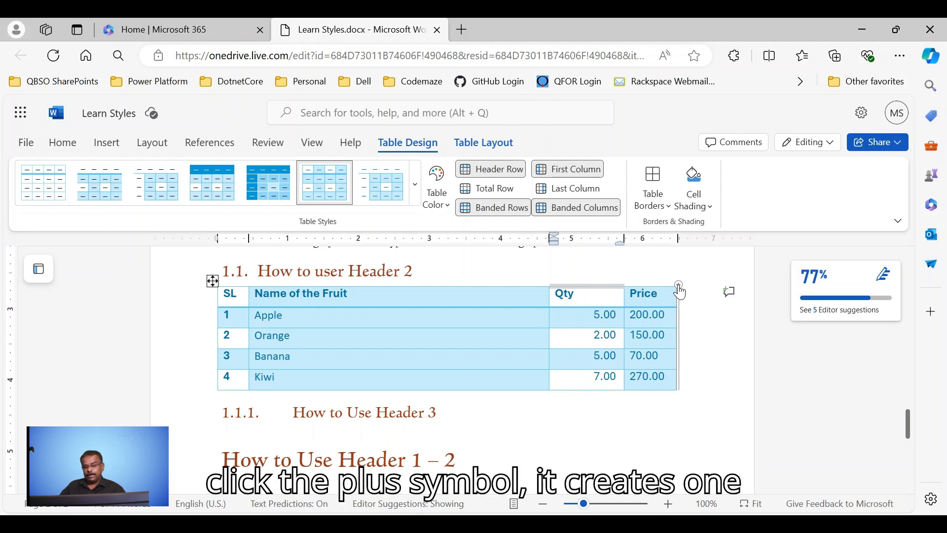
click(680, 286)
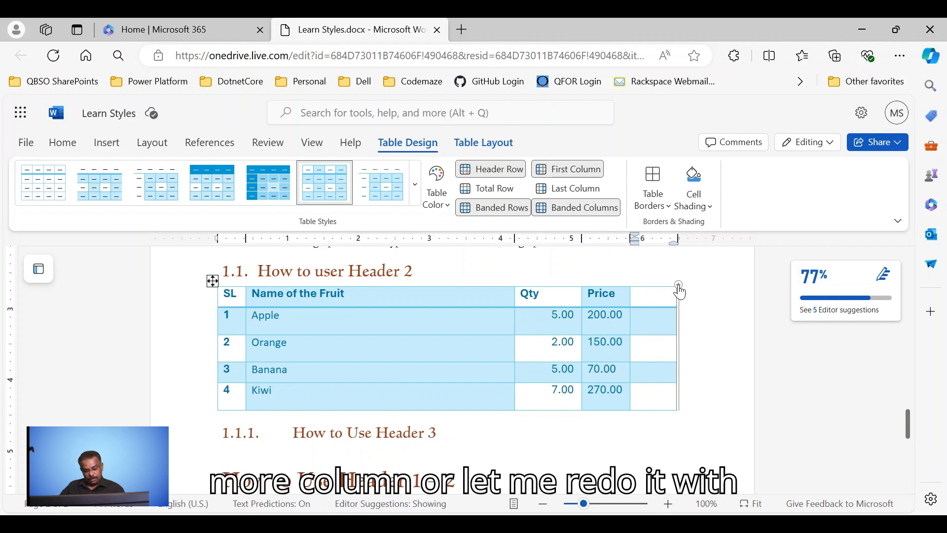
key(ctrl+z)
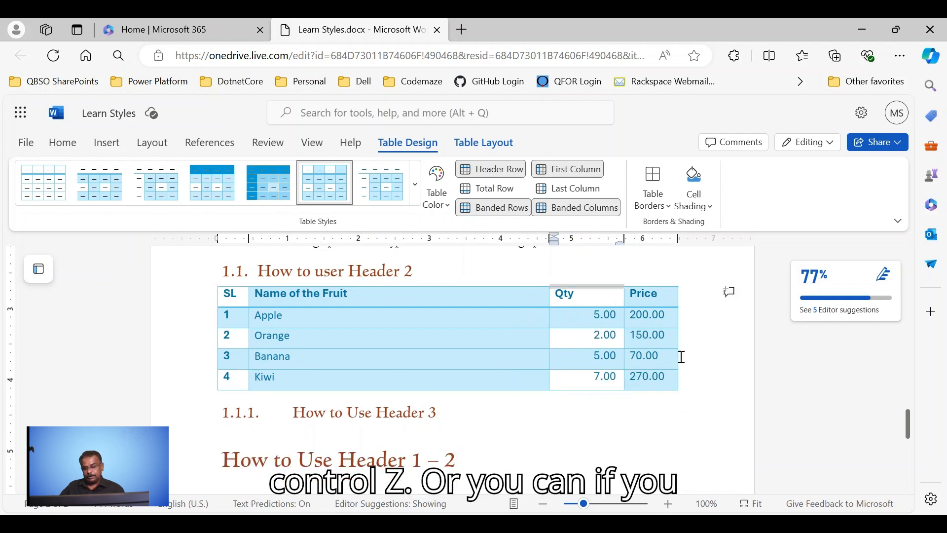
Step: Insert an empty column between the Qty and Price columns of the fruit table
click(598, 297)
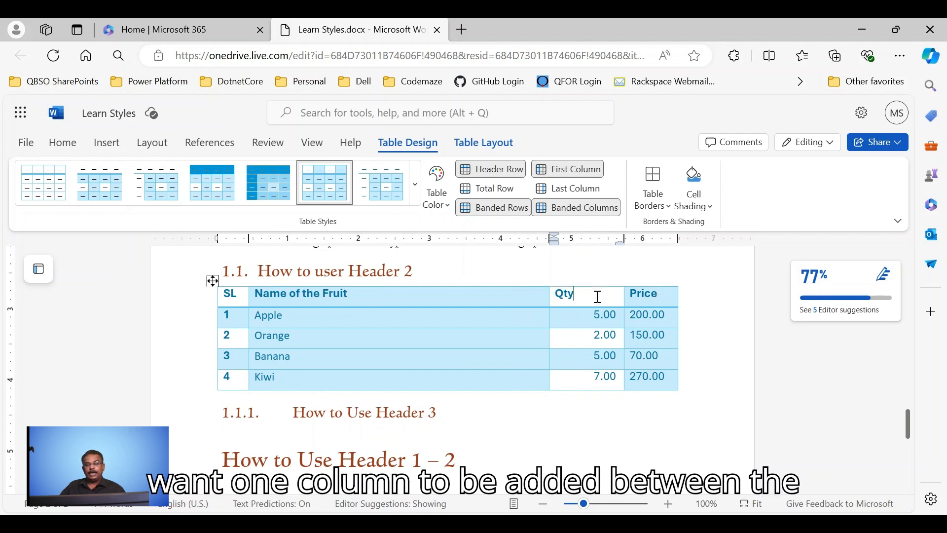
mouse_move(624, 289)
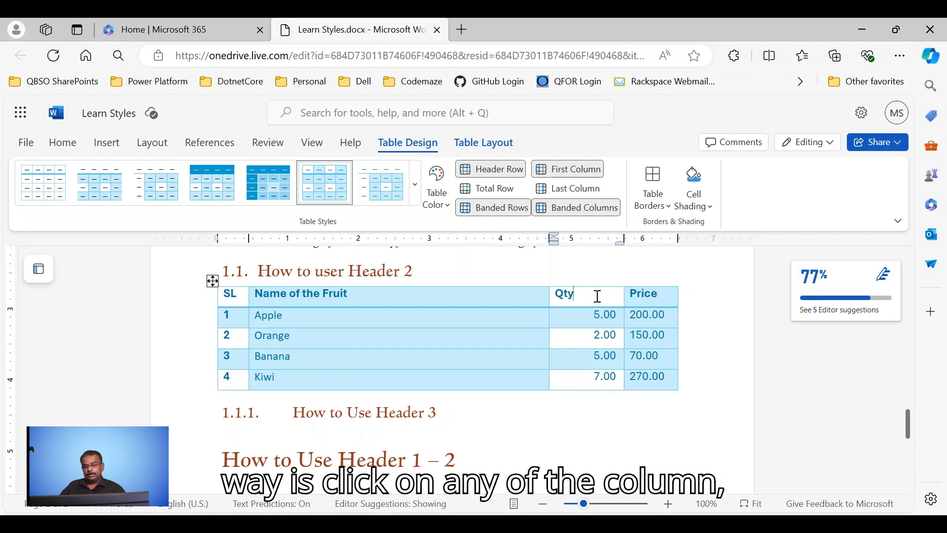
right_click(617, 315)
mouse_move(679, 225)
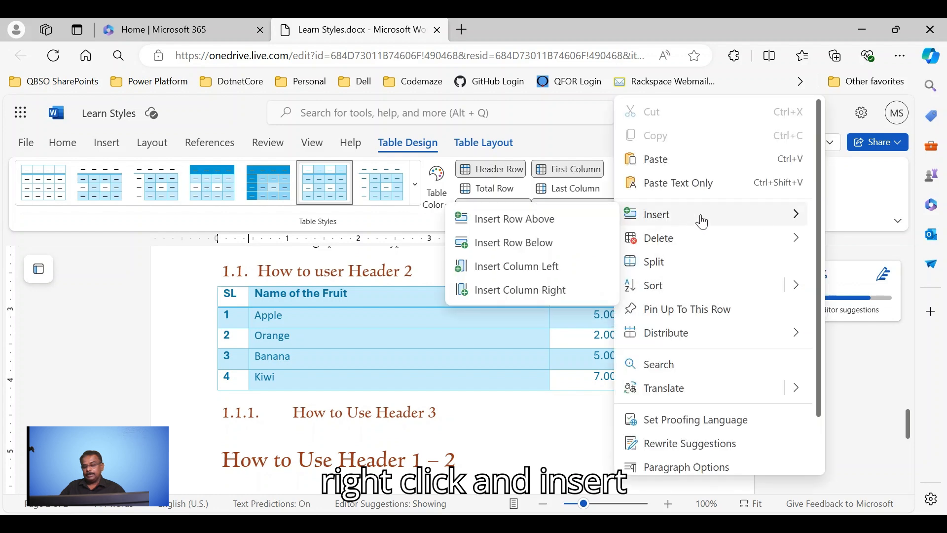
click(514, 295)
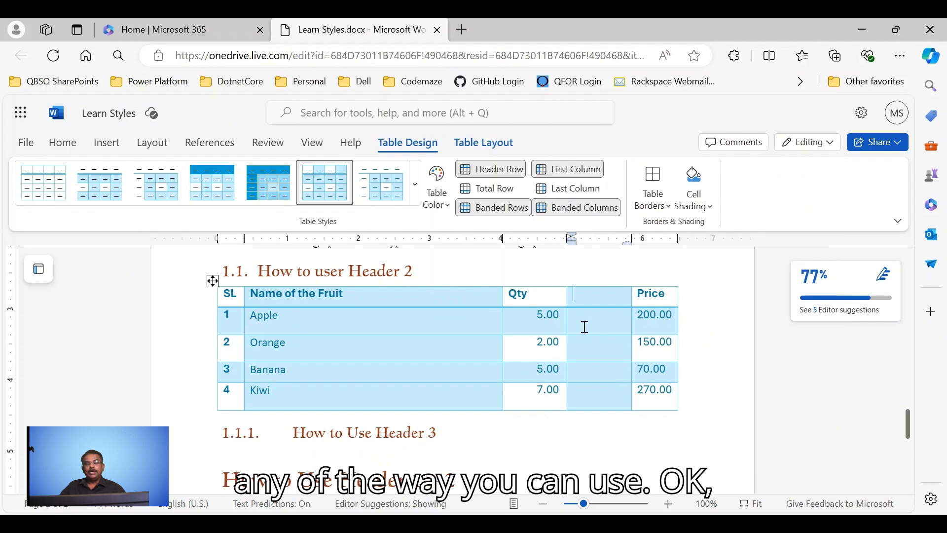
Step: Apply the banded blue table style with a dark header row and dark first column to the whole fruit table
click(212, 282)
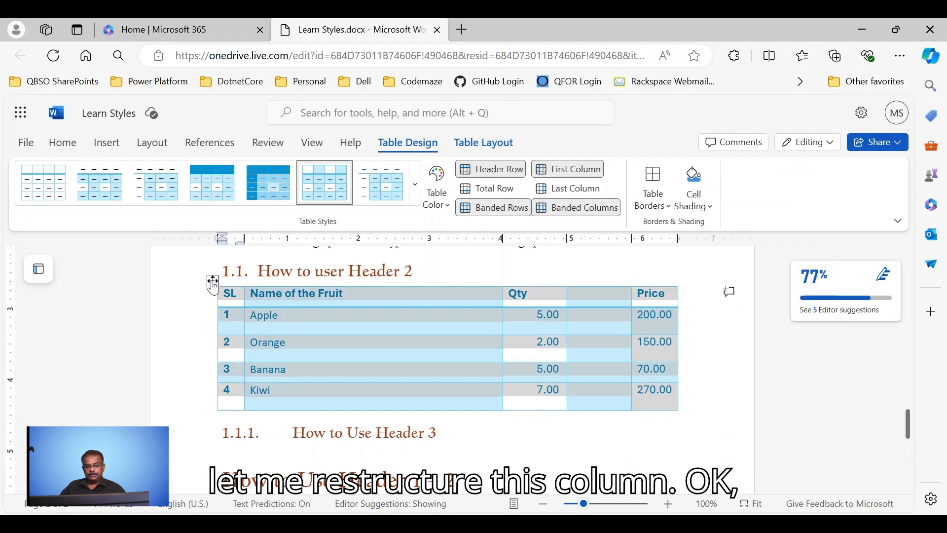
click(273, 173)
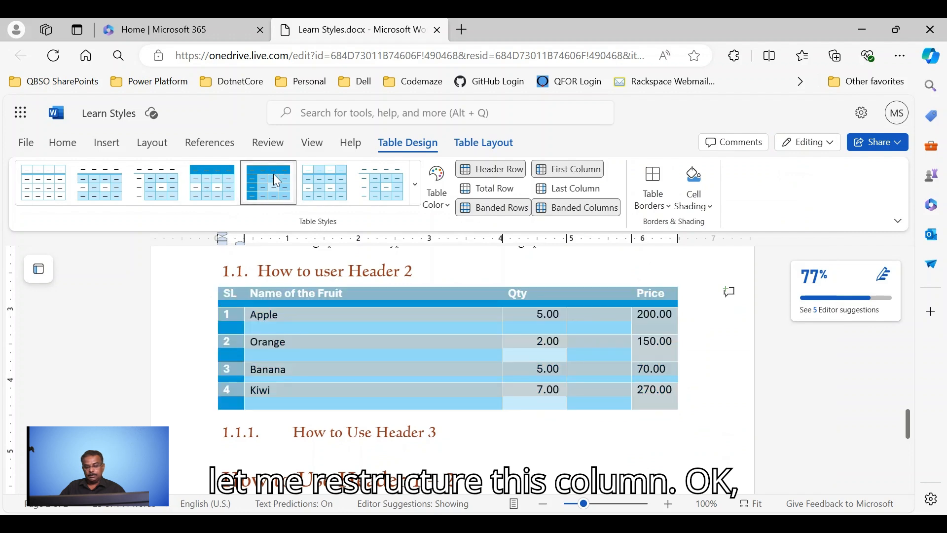
click(610, 346)
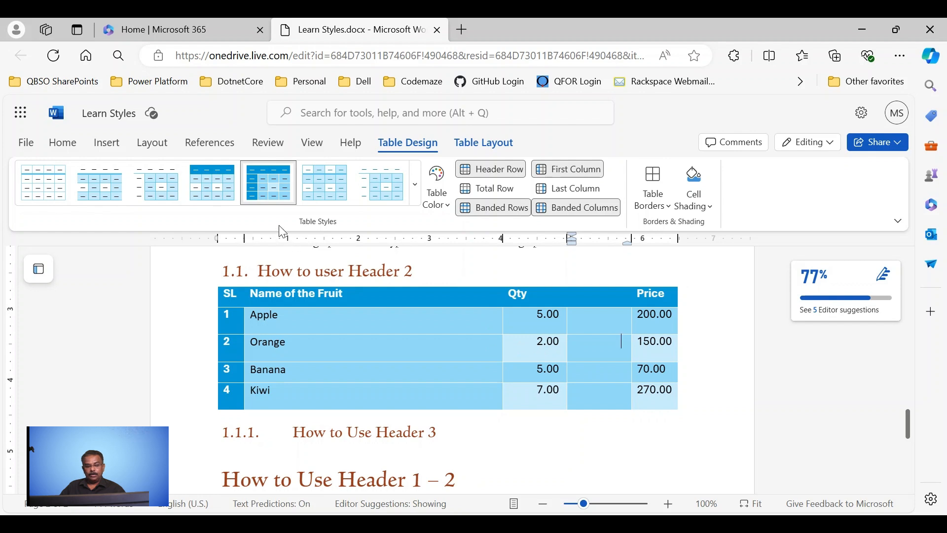
Step: Split the Apple cell in the Name of the Fruit column into 3 columns
click(362, 351)
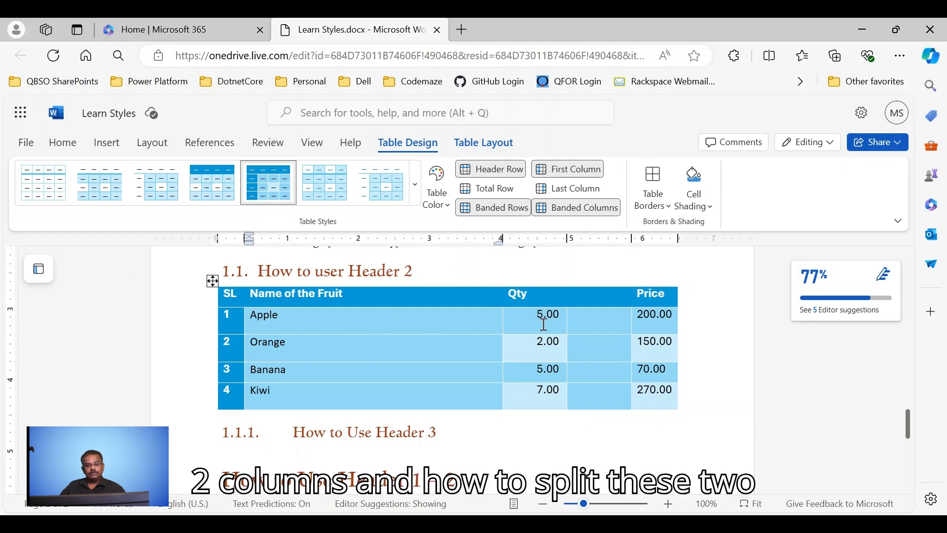
click(328, 325)
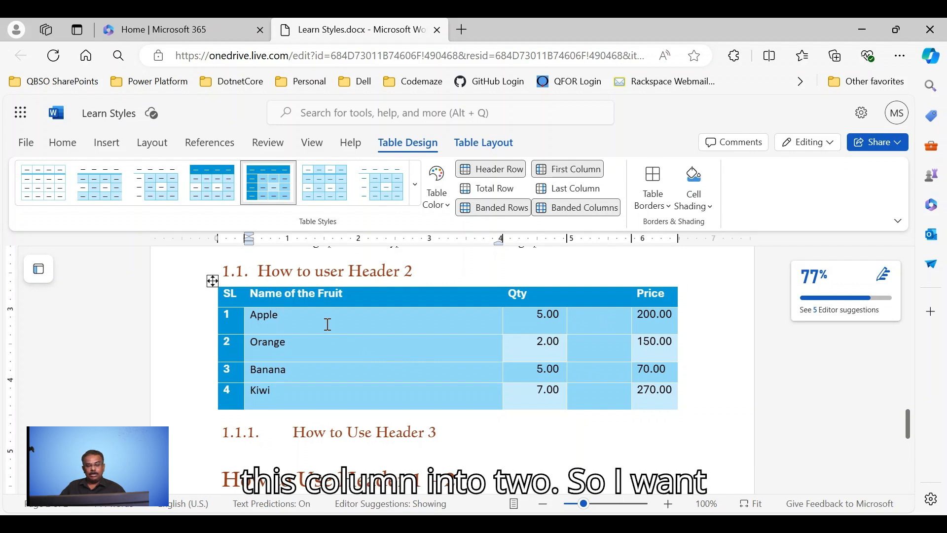
click(329, 356)
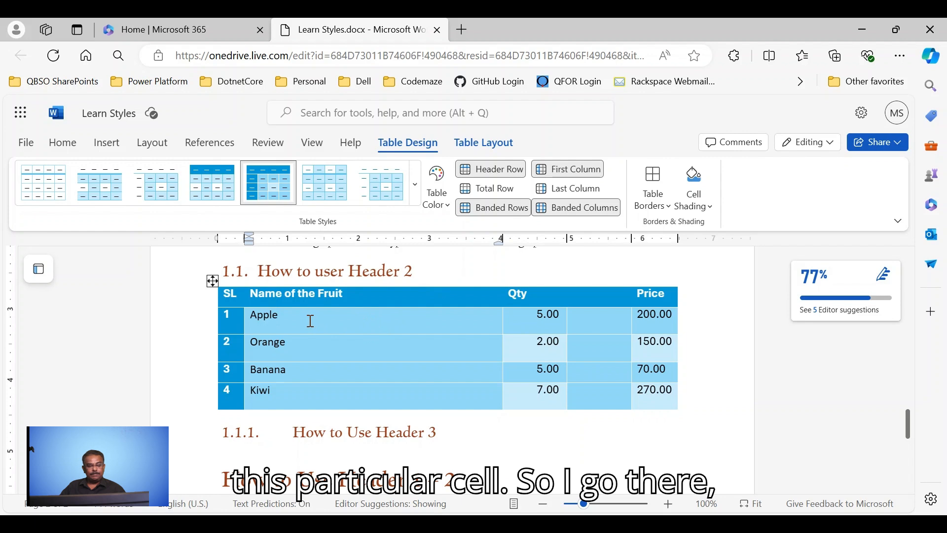
click(499, 148)
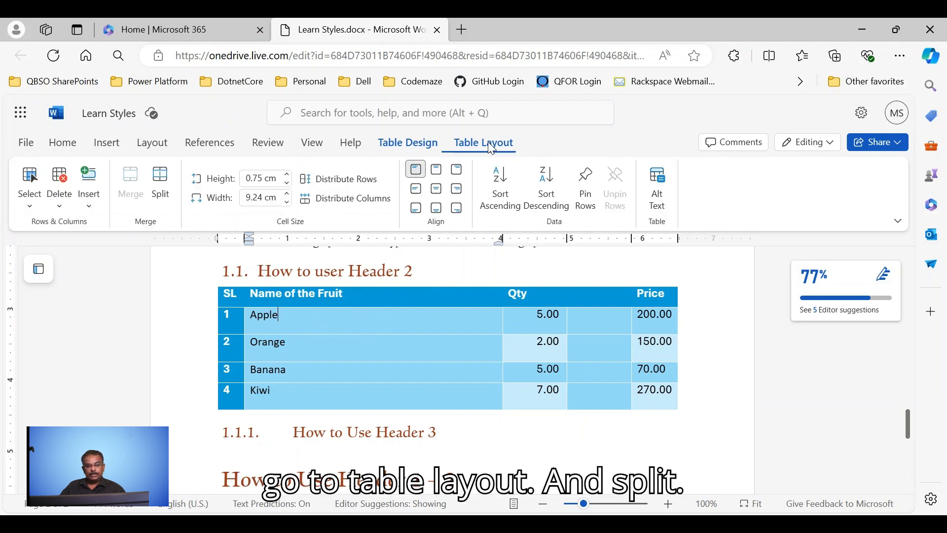
click(161, 187)
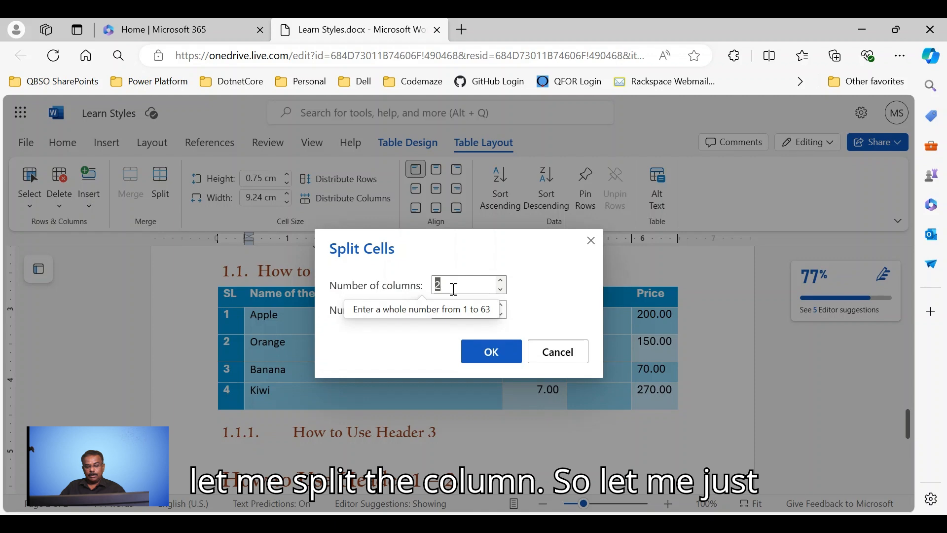
text(3)
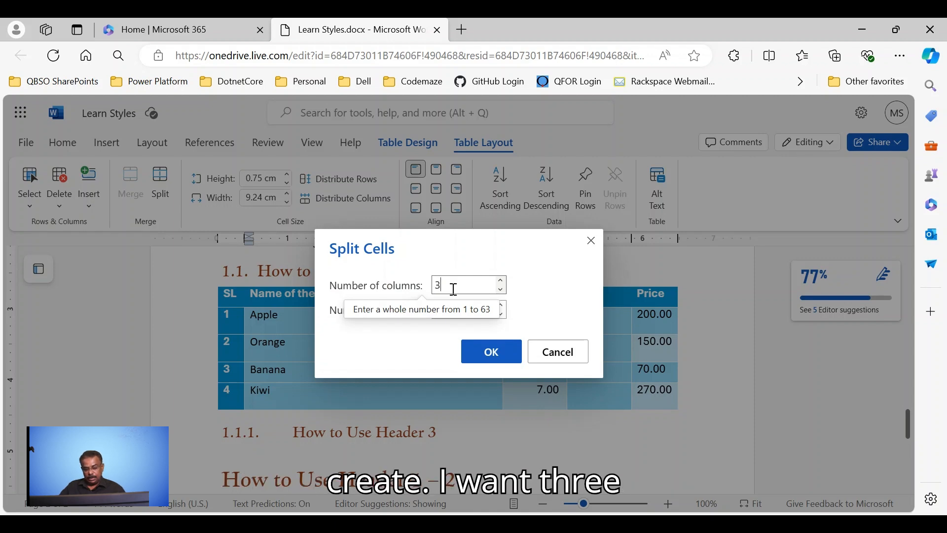
click(491, 357)
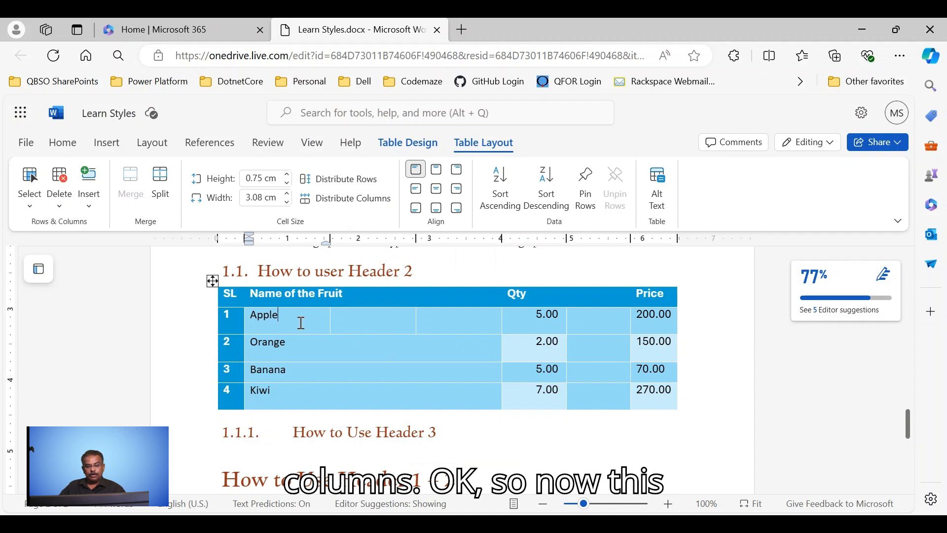
Step: Merge the three side-by-side cells of the Apple entry back into a single cell
drag(301, 323, 473, 324)
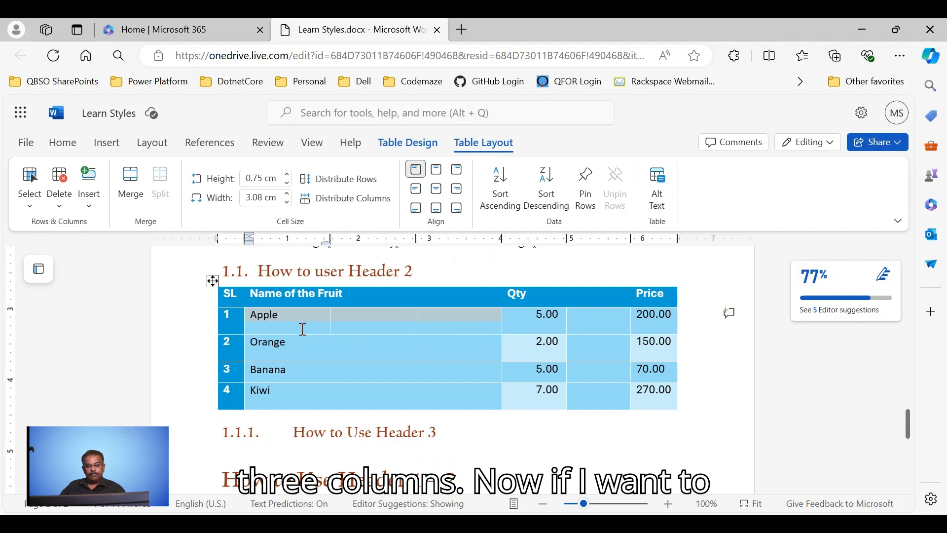
click(273, 320)
shift+click(458, 319)
click(122, 186)
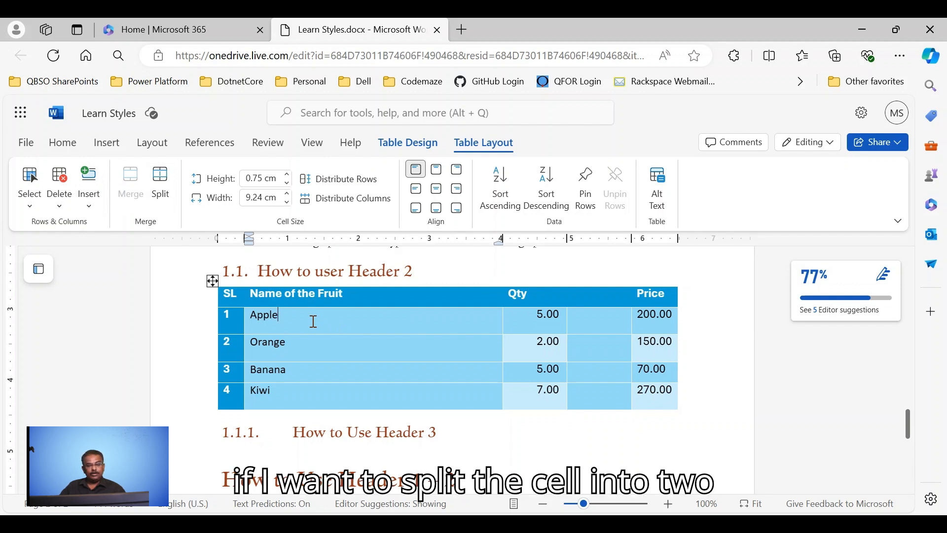
Step: Split the Apple cell into 1 column and 2 rows
click(160, 189)
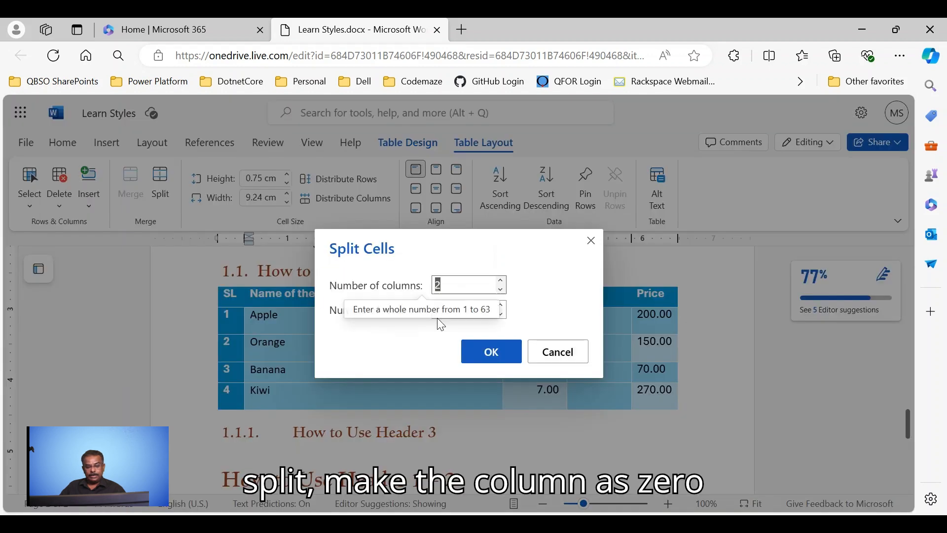
text(0)
key(BackSpace)
text(1)
click(455, 304)
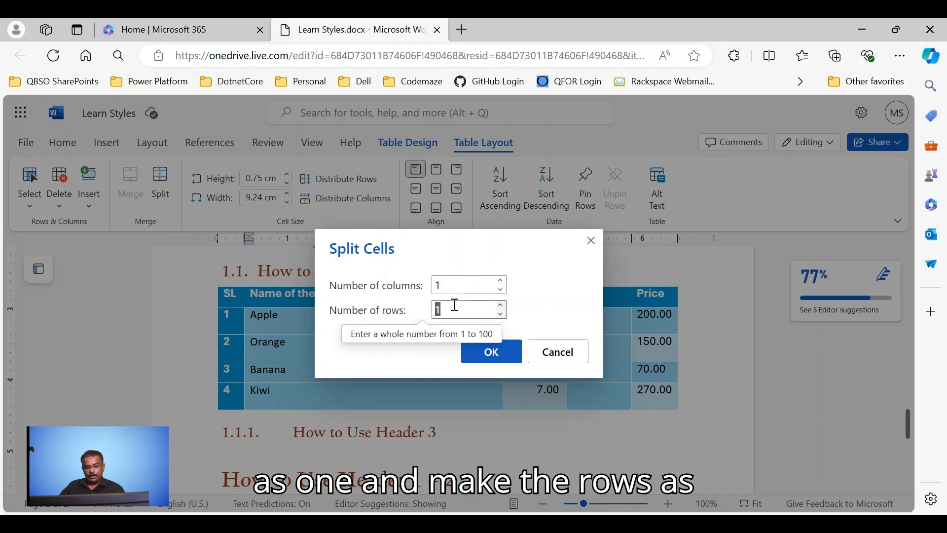
text(2)
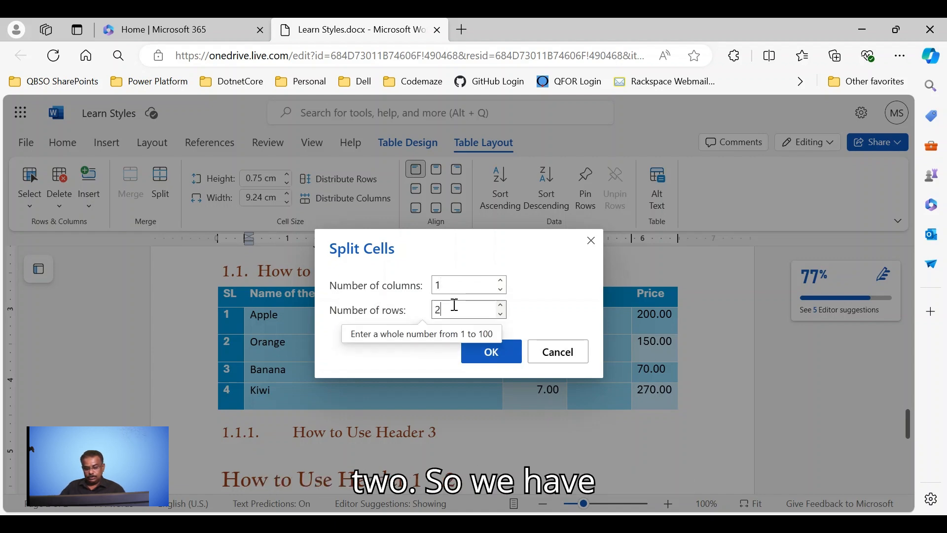
click(480, 349)
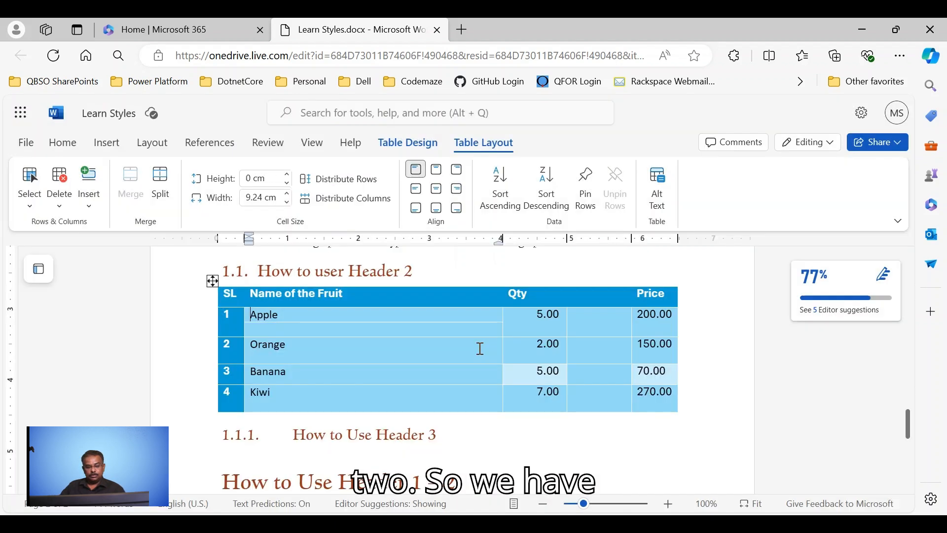
Step: Merge the two stacked cells of the Apple entry back into one cell
click(322, 333)
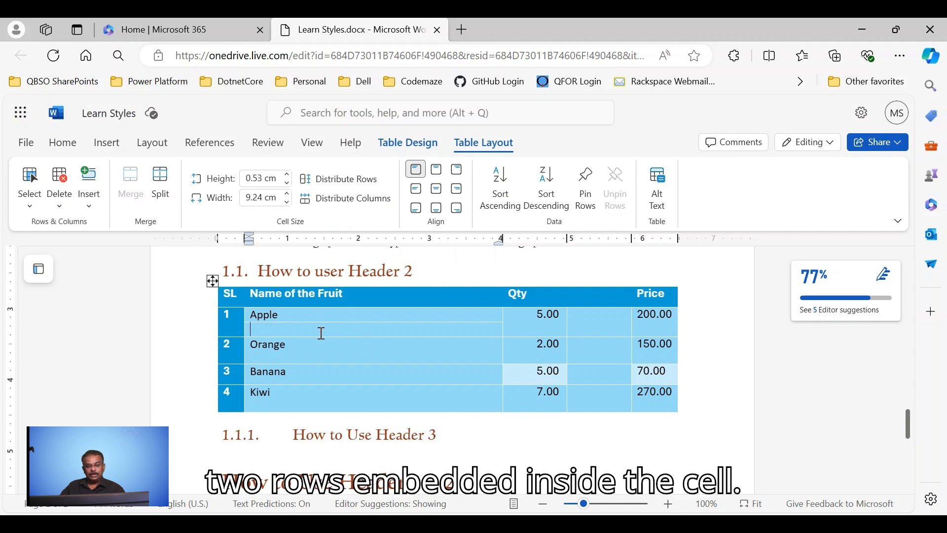
click(317, 314)
shift+click(311, 330)
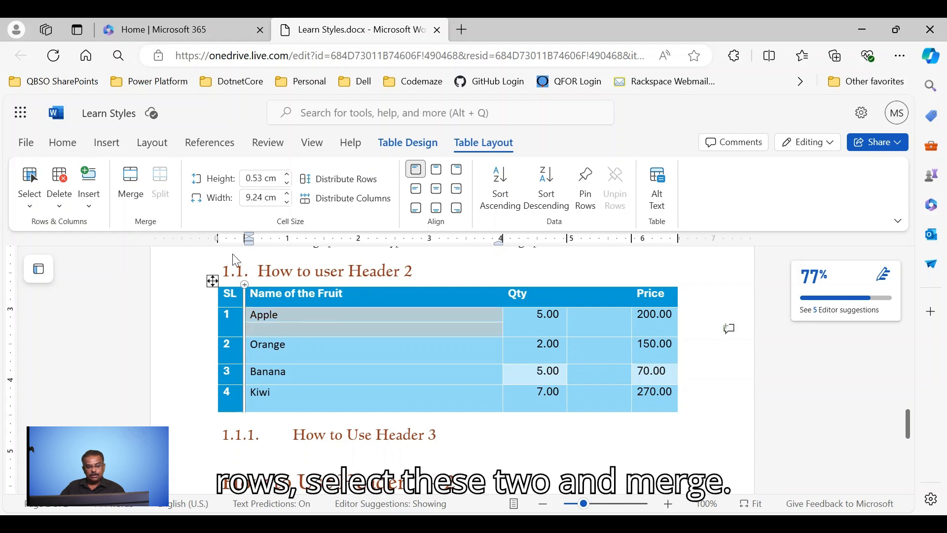
click(131, 182)
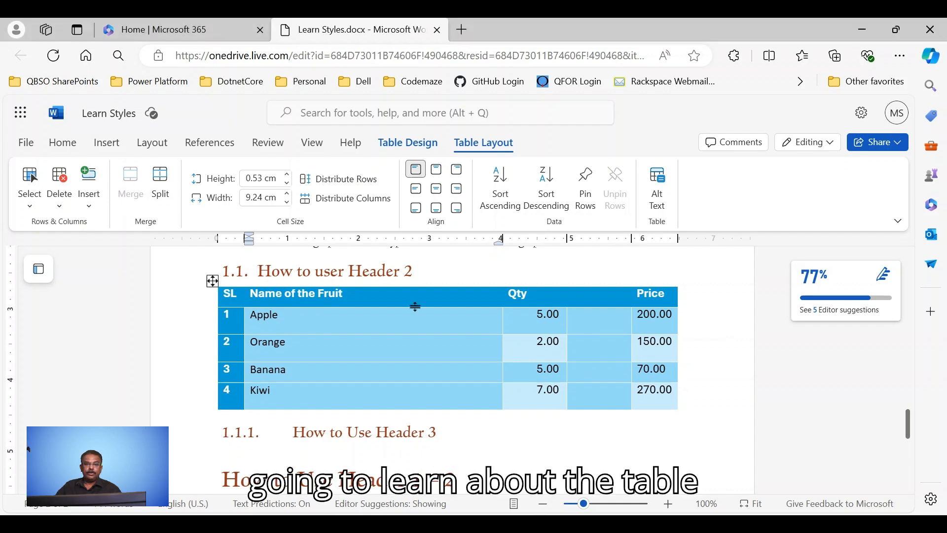
Step: Give the fruit table alternative text with the title "Sample Table" and the description "This table is to maintain the price list of fruits."
click(328, 347)
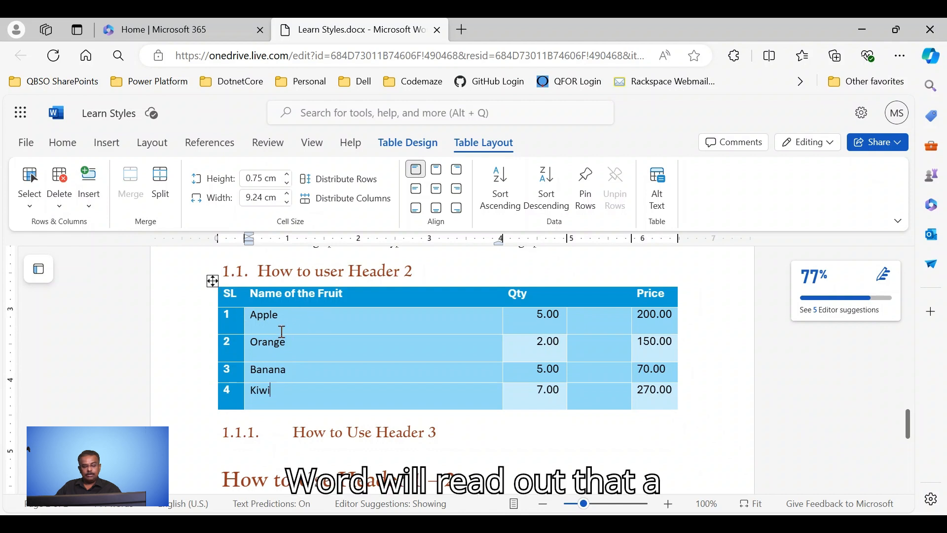
click(308, 318)
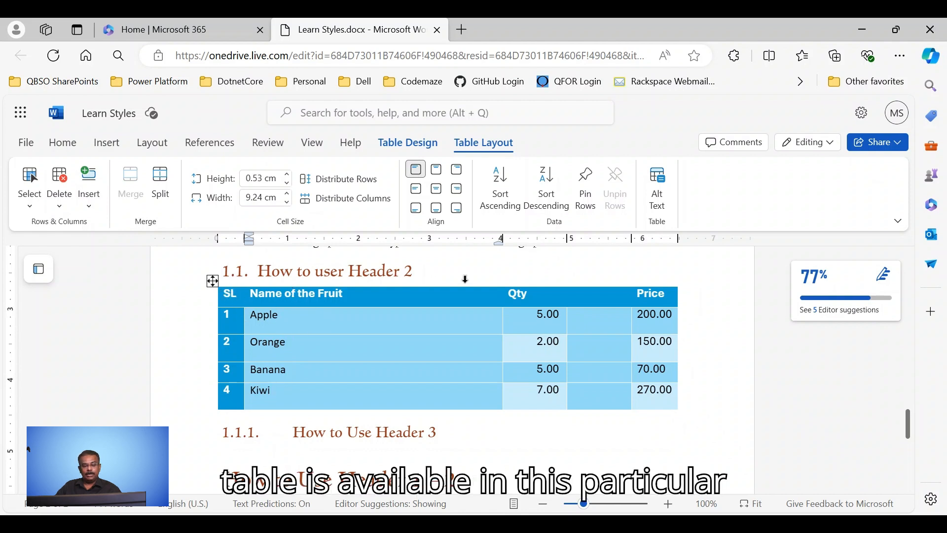
click(306, 345)
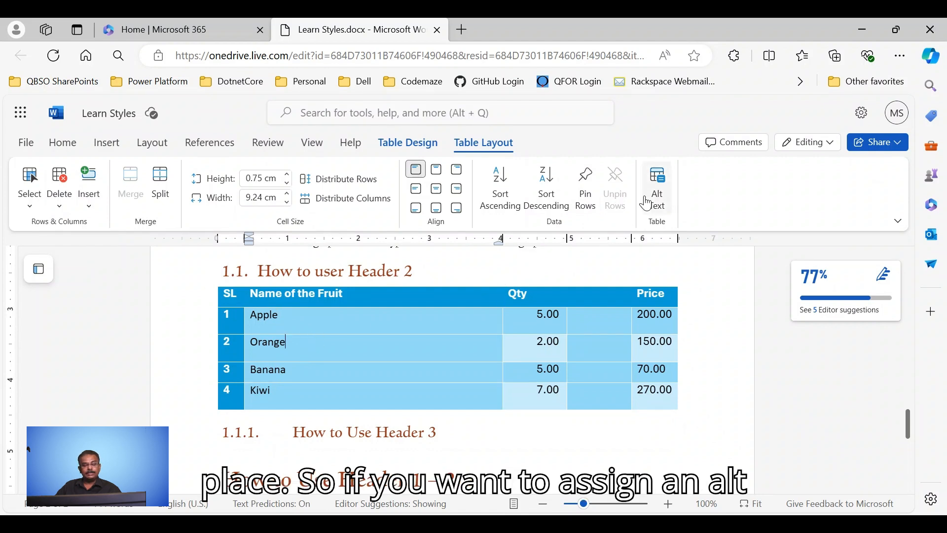
click(315, 325)
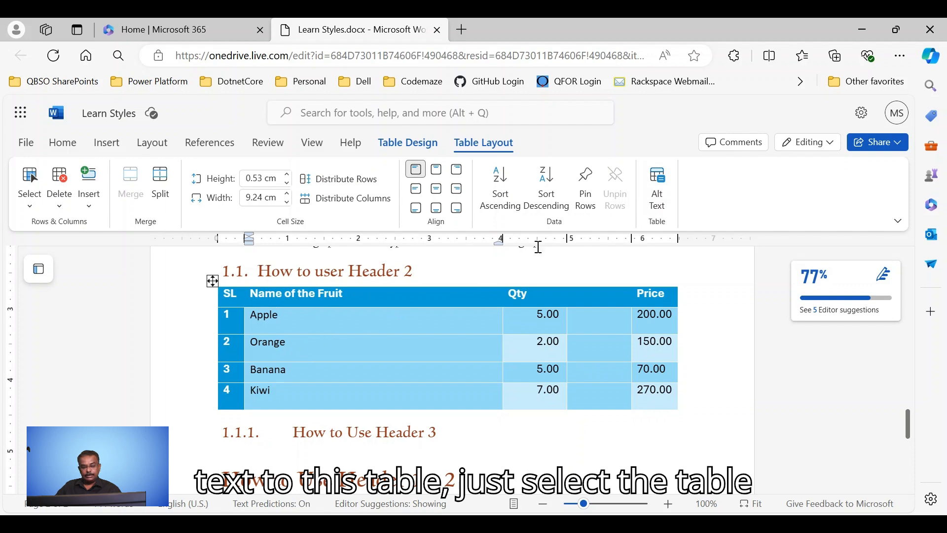
click(659, 194)
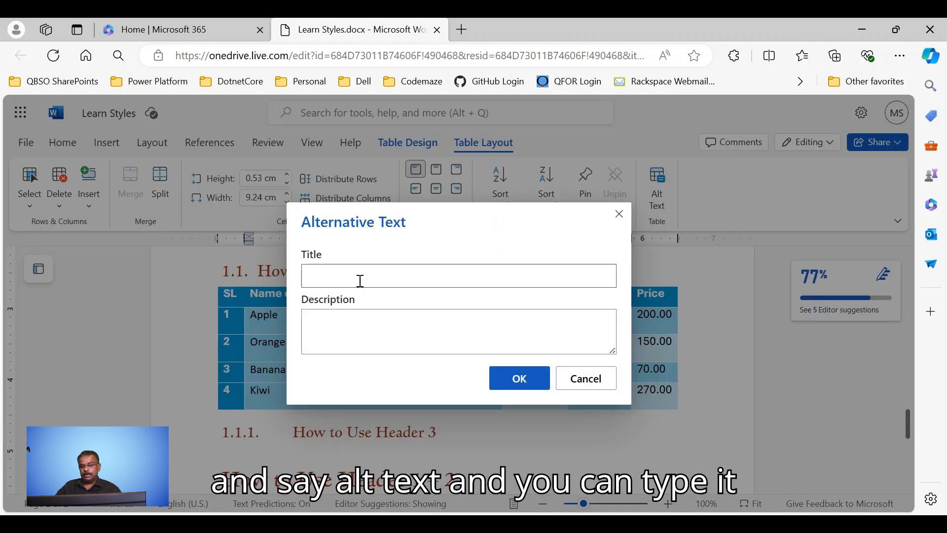
text(Sample Table)
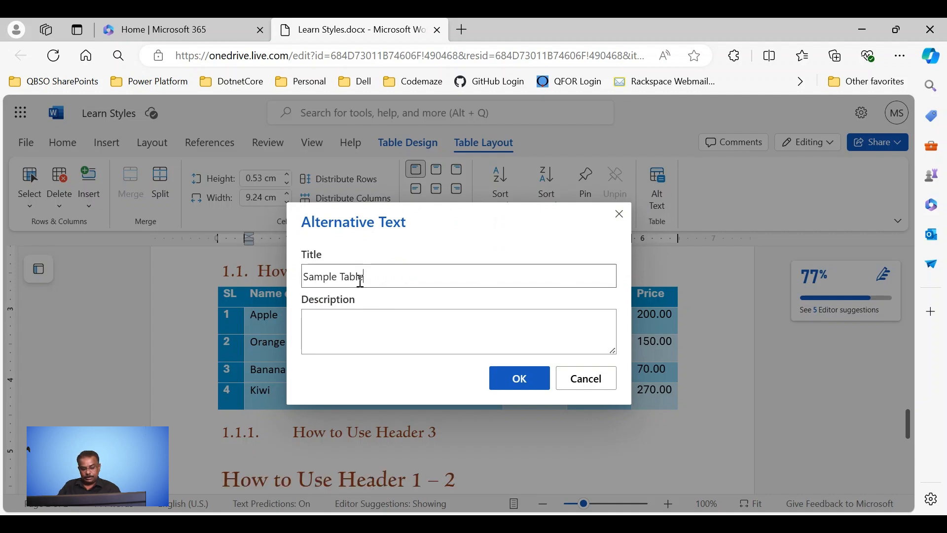
key(Tab)
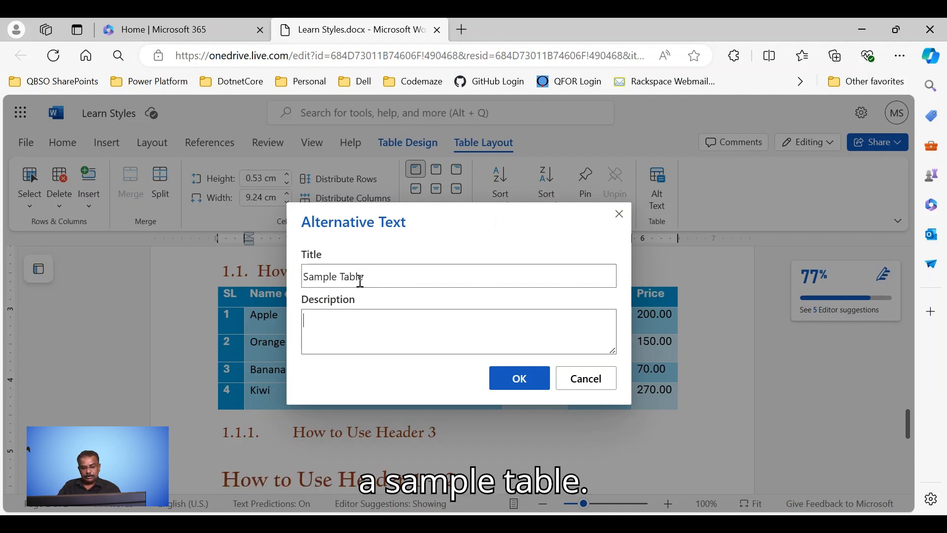
text(This table )
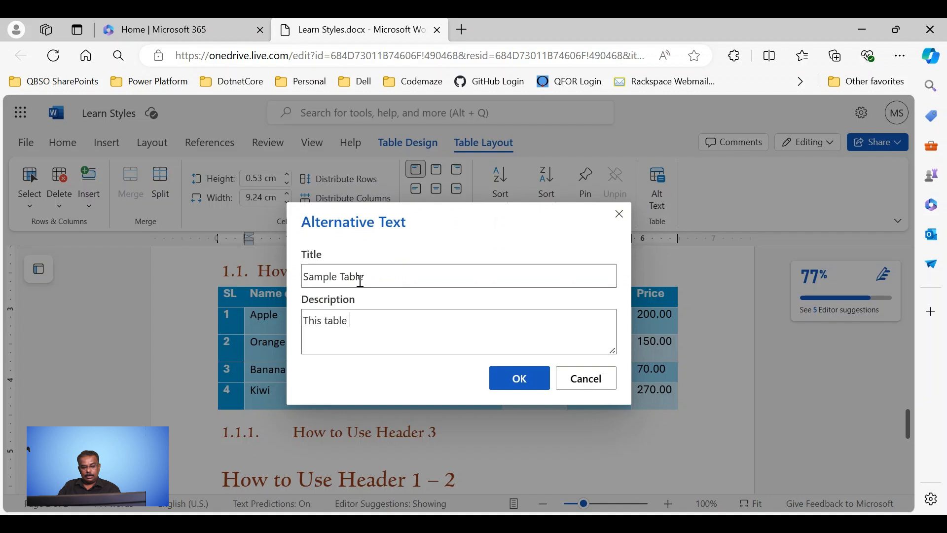
text(is to maintain the priced list )
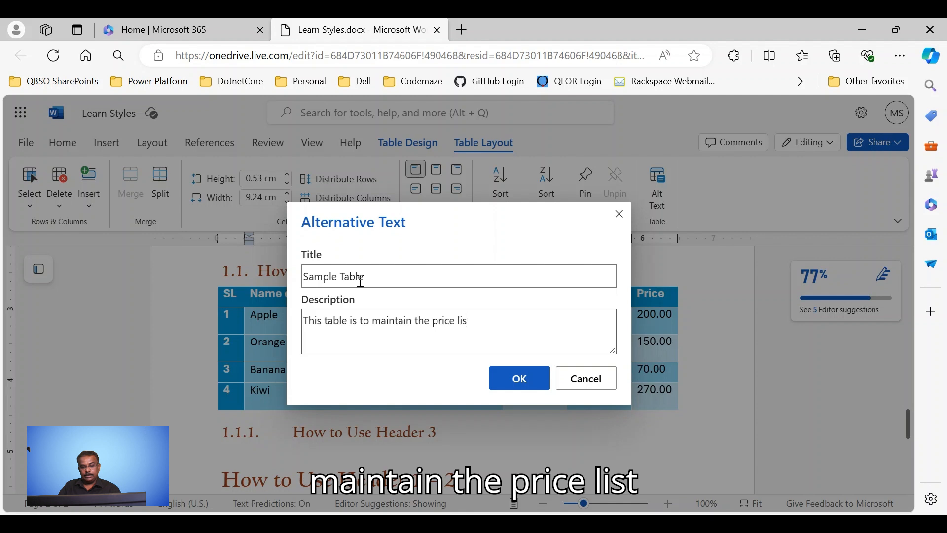
text(t of fr)
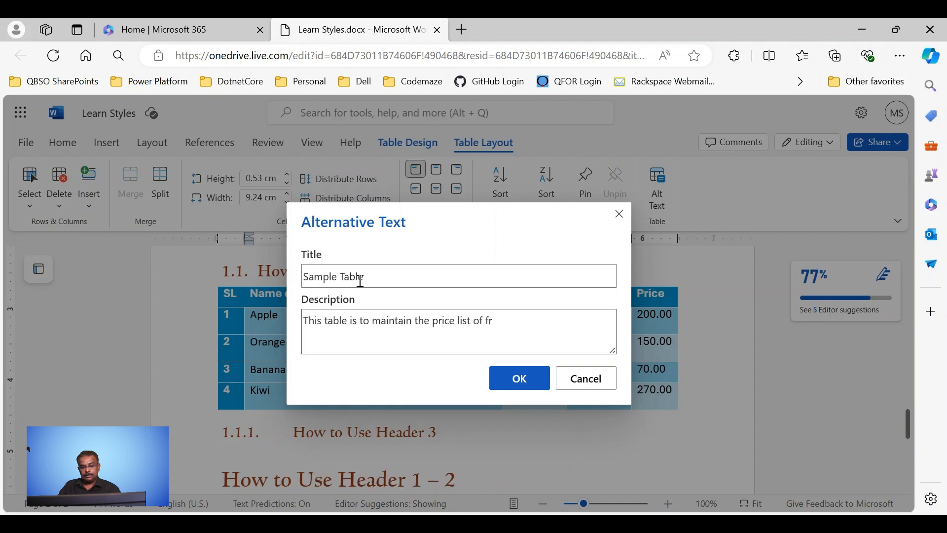
text(uits.)
click(504, 378)
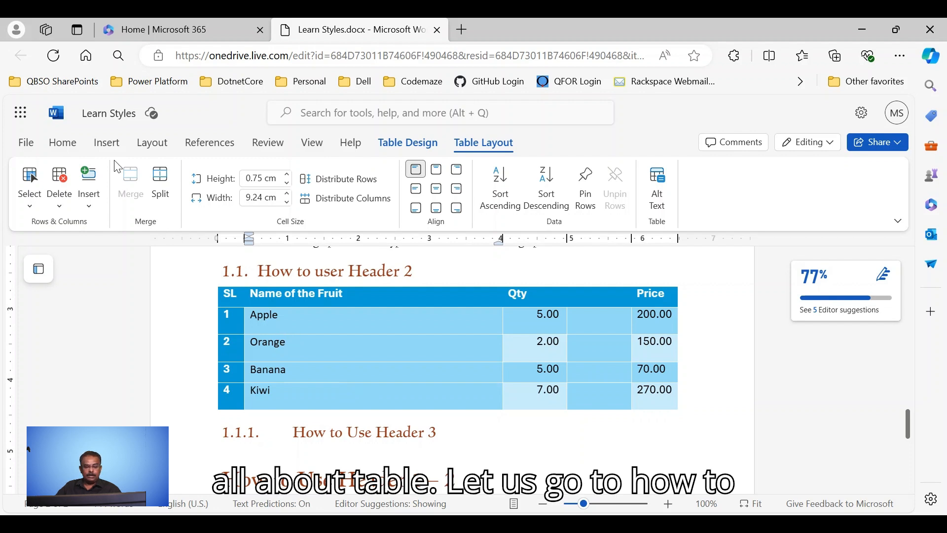
Step: Insert a picture stored on this device on the empty line below the "How to Use Header 3" heading
click(107, 145)
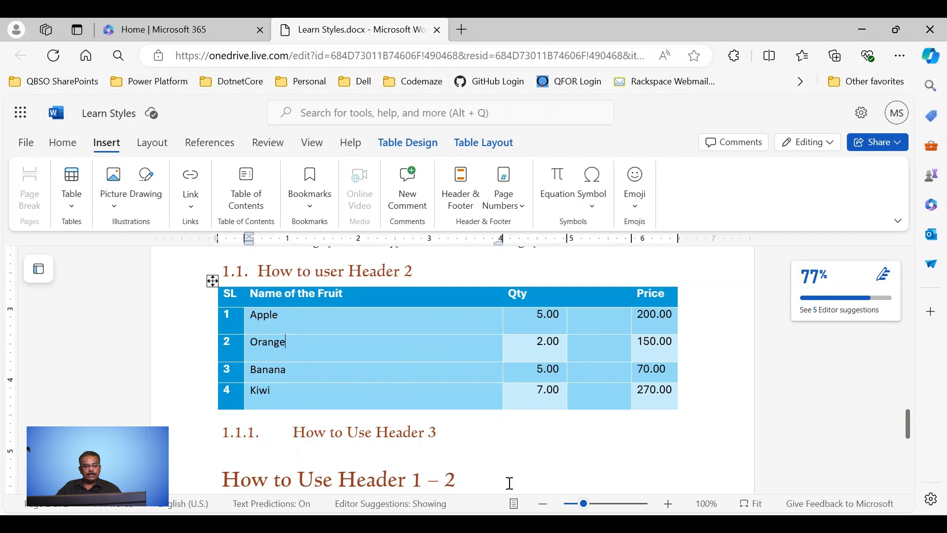
click(580, 466)
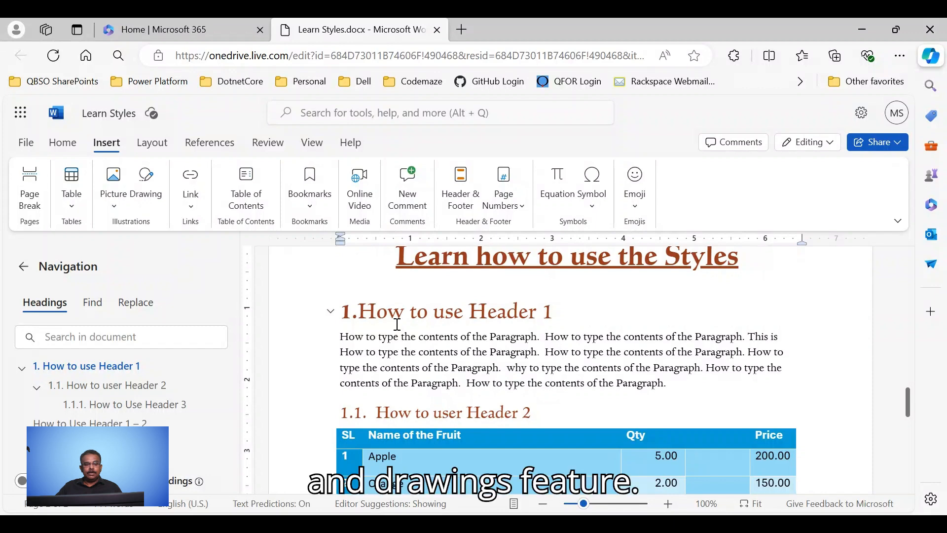
scroll(423, 371, down, 5)
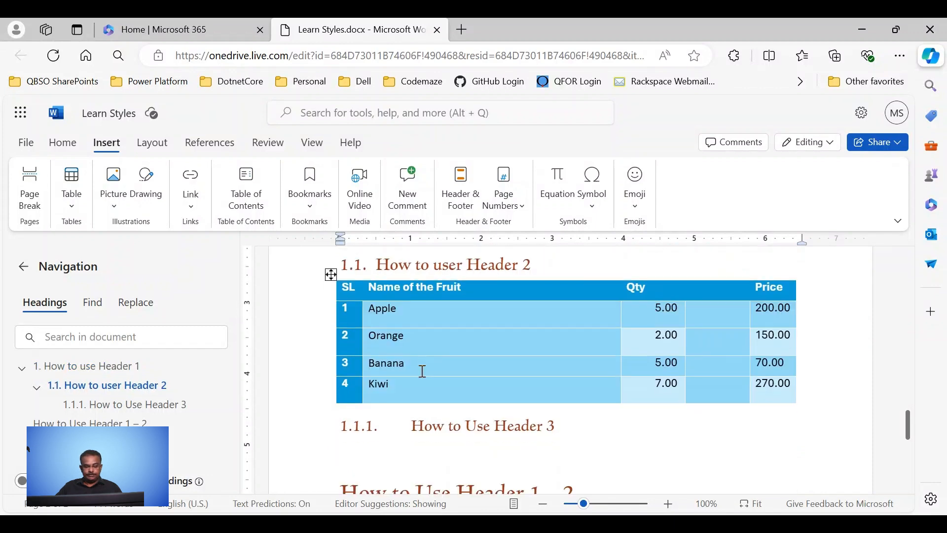
click(429, 310)
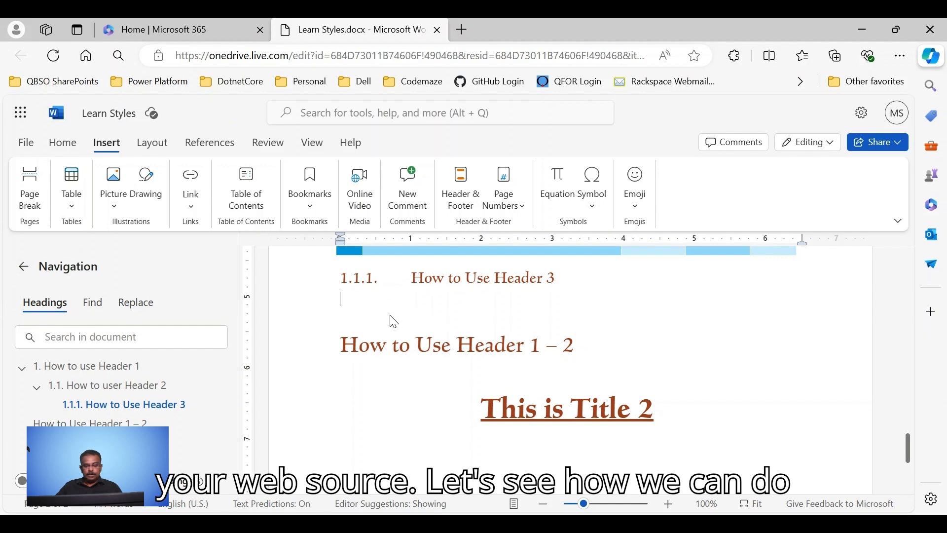
click(116, 207)
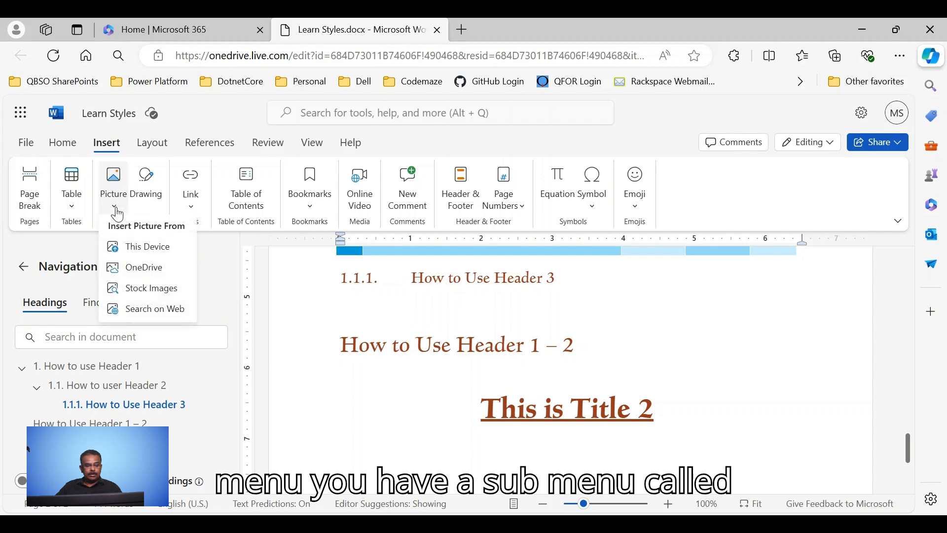
click(148, 247)
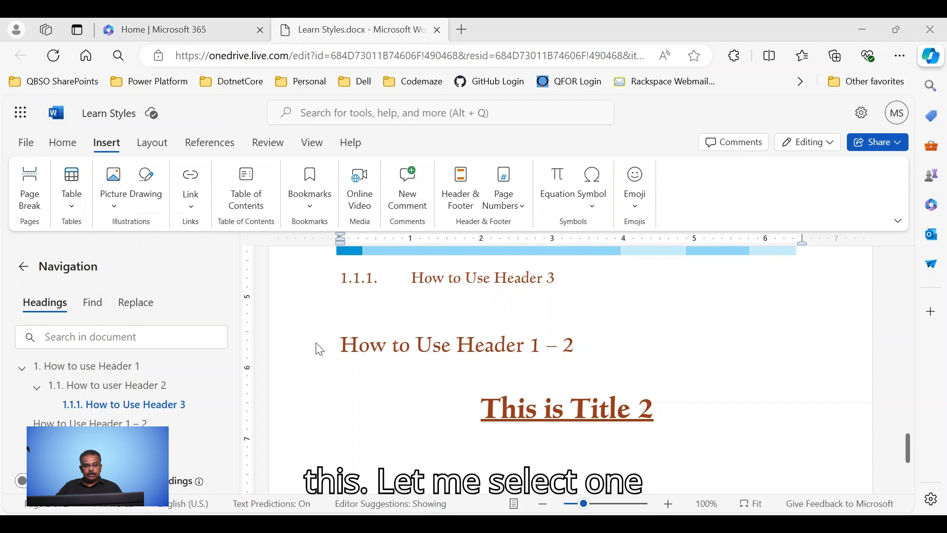
double_click(349, 353)
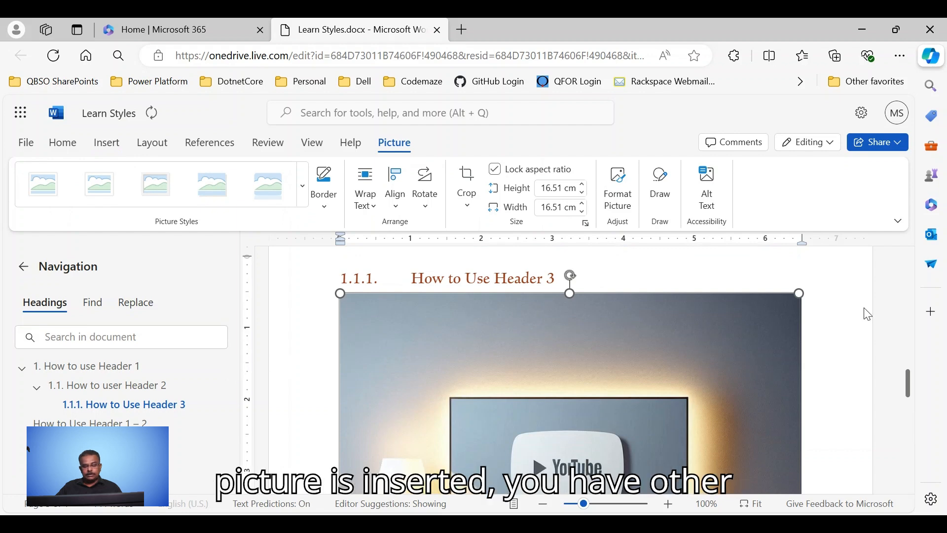
Step: Shrink the inserted picture to about 8.39 cm high and wide
mouse_move(907, 381)
mouse_down()
mouse_move(906, 399)
mouse_move(901, 359)
mouse_move(899, 380)
mouse_up()
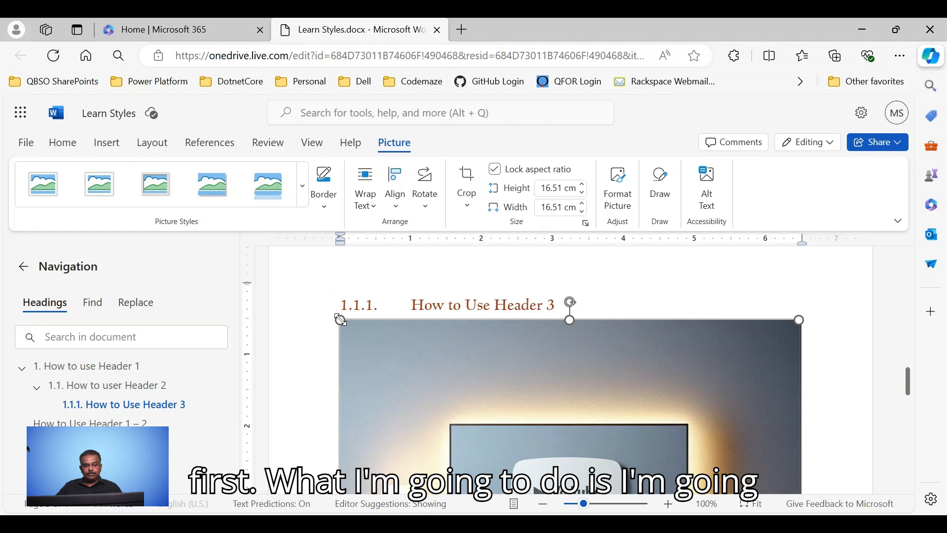
drag(340, 319, 532, 504)
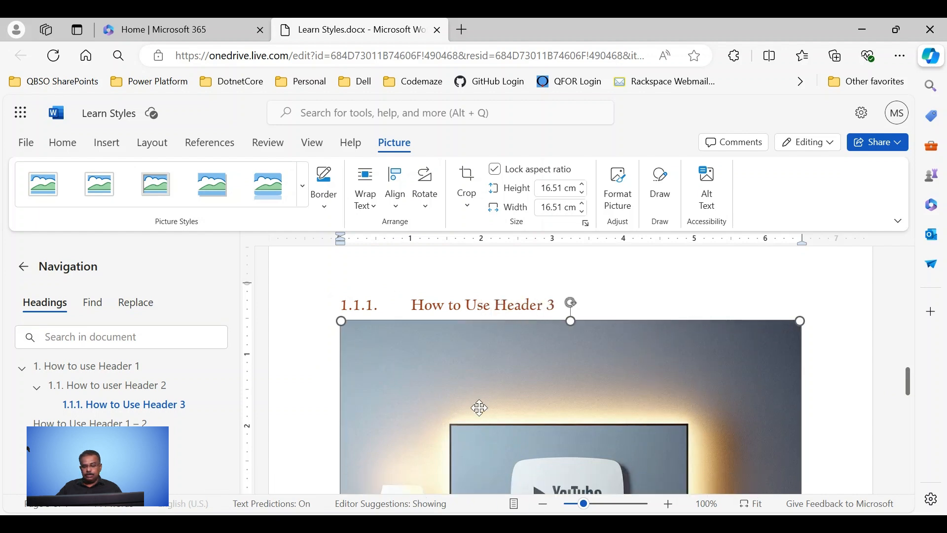
drag(339, 320, 437, 423)
drag(912, 422, 907, 430)
drag(339, 259, 491, 383)
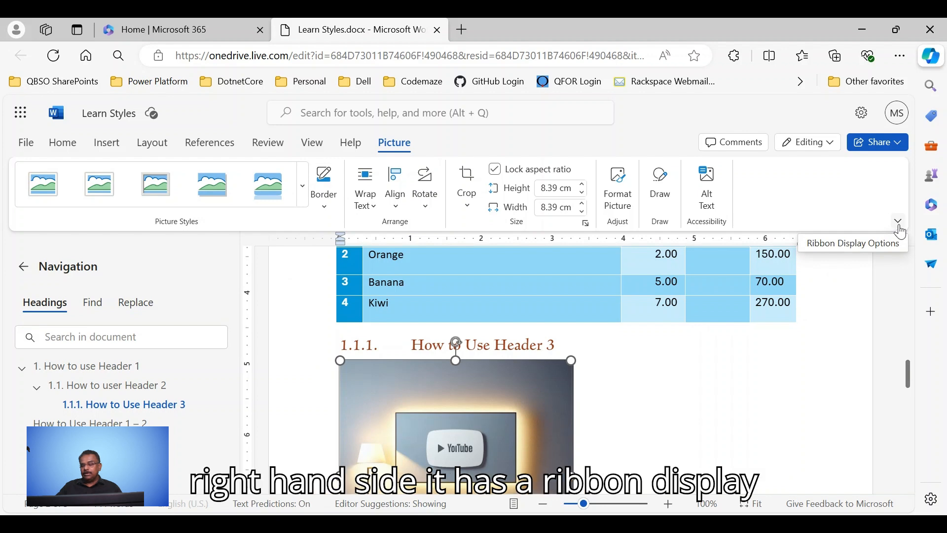
Step: Switch the ribbon layout to Single Line Ribbon
click(899, 227)
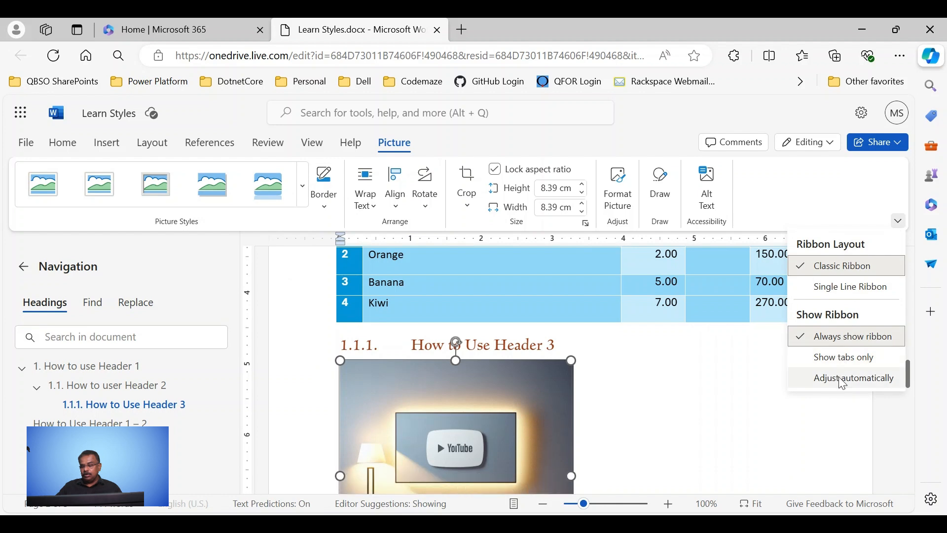
click(840, 291)
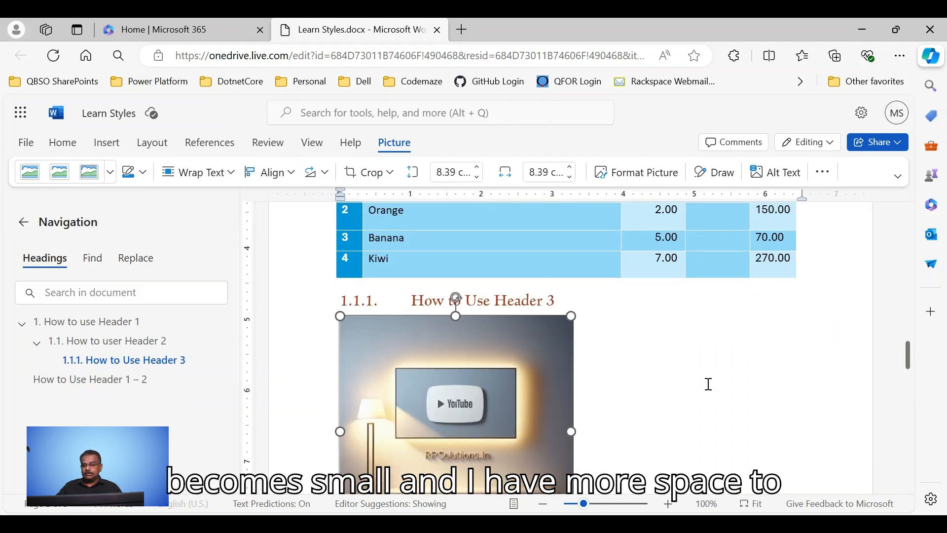
scroll(705, 383, down, 3)
scroll(705, 383, up, 3)
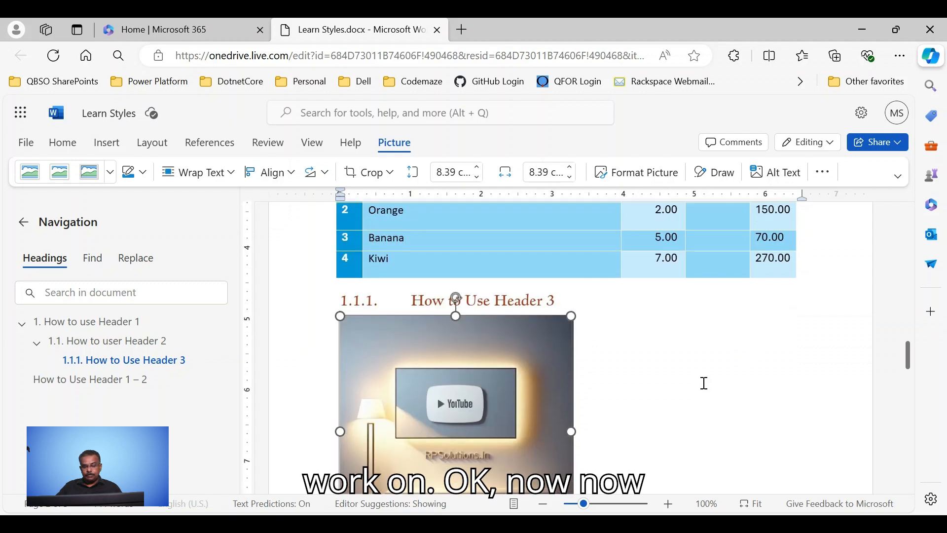
Step: Shrink the picture to about 5.66 cm high and wide and give it the black-framed oval picture style
drag(341, 317, 414, 371)
drag(342, 318, 358, 332)
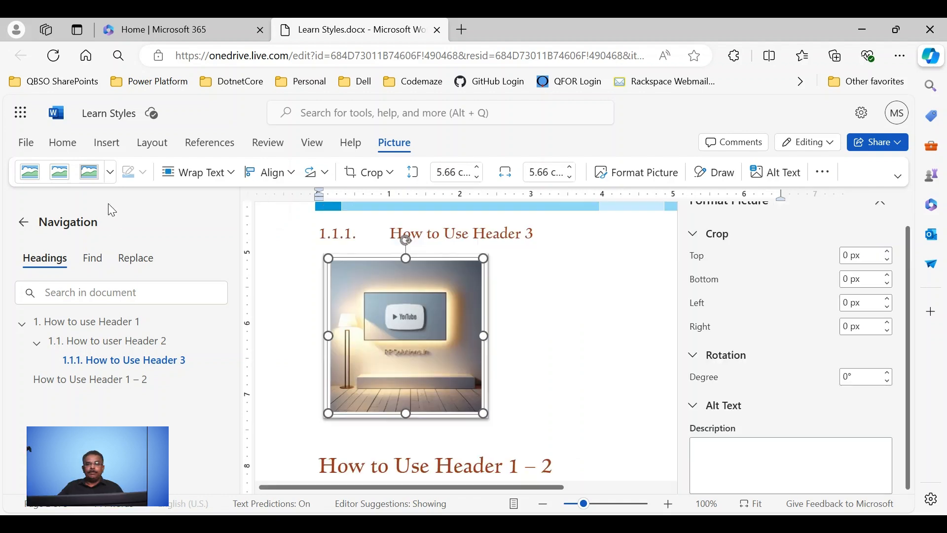
click(111, 174)
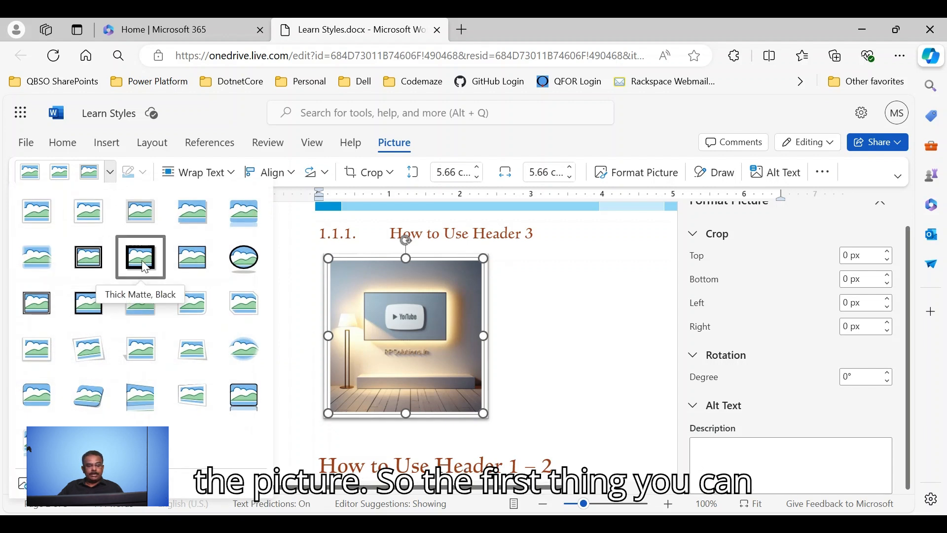
click(244, 262)
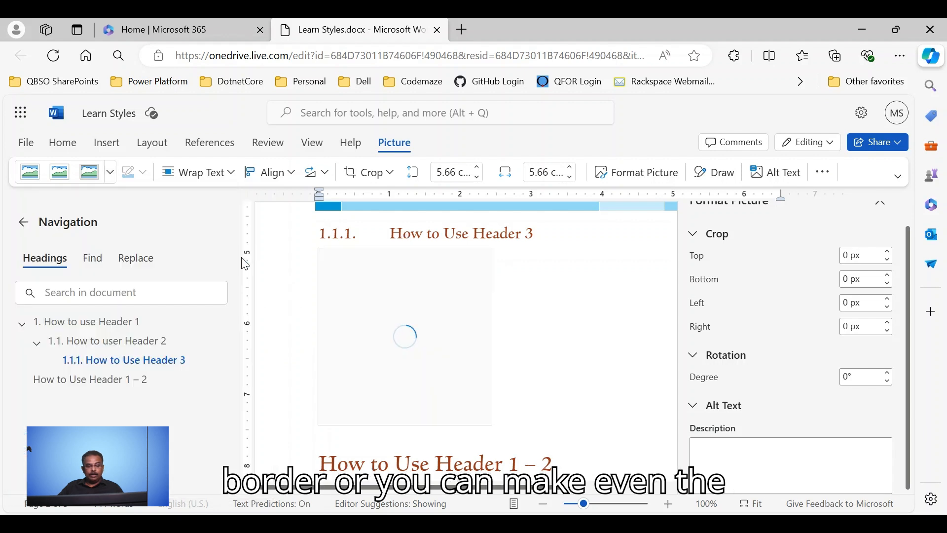
click(580, 301)
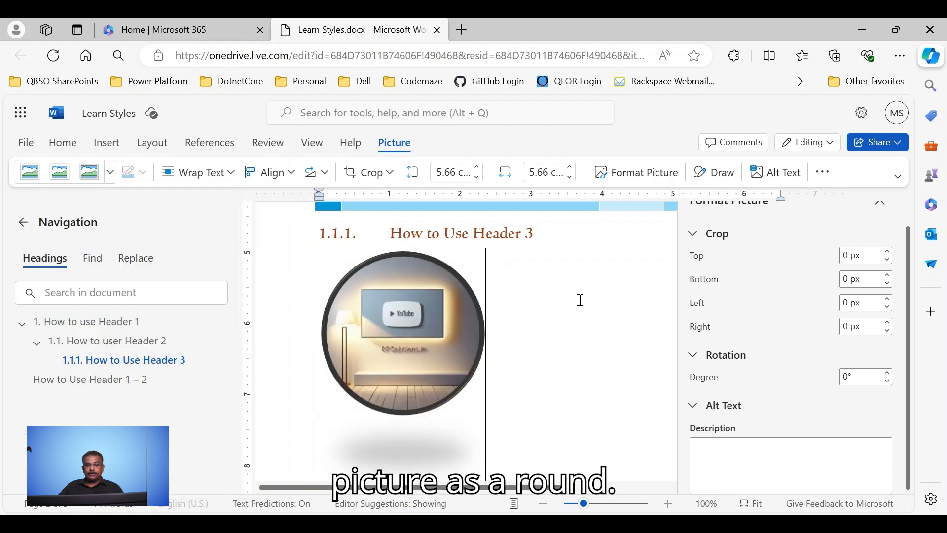
Step: Set the round picture's text wrapping to In Line with Text
click(377, 330)
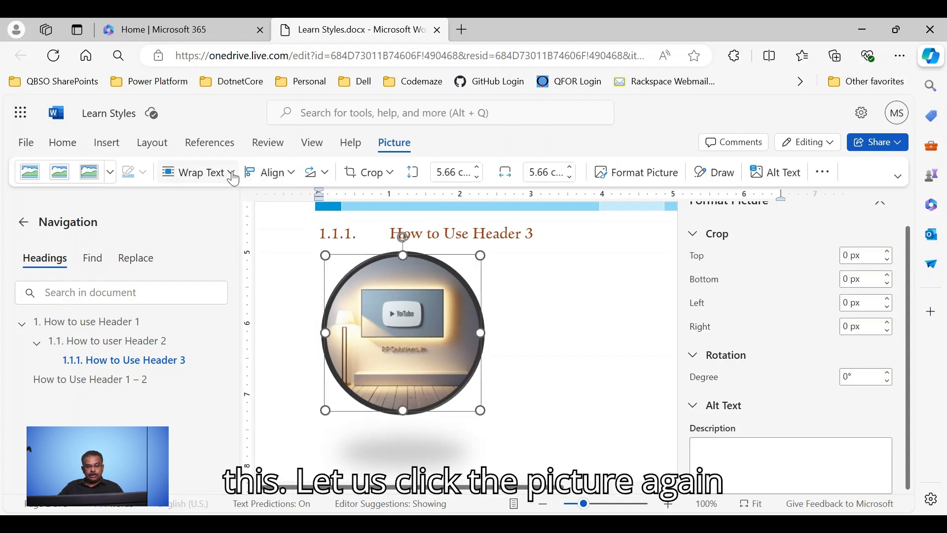
click(234, 182)
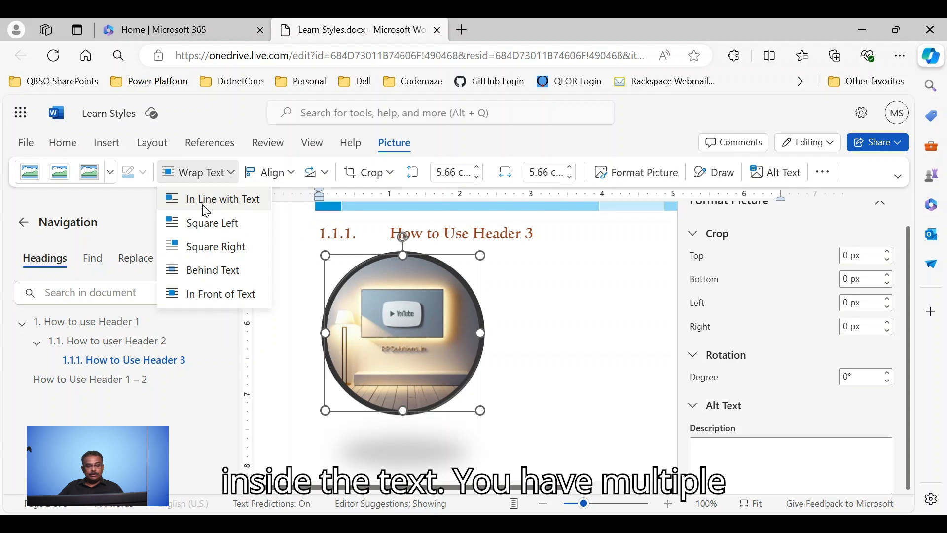
click(203, 206)
Step: Move the round picture into the paragraph text under the "How to use Header 1" heading
scroll(519, 370, up, 3)
scroll(655, 402, up, 3)
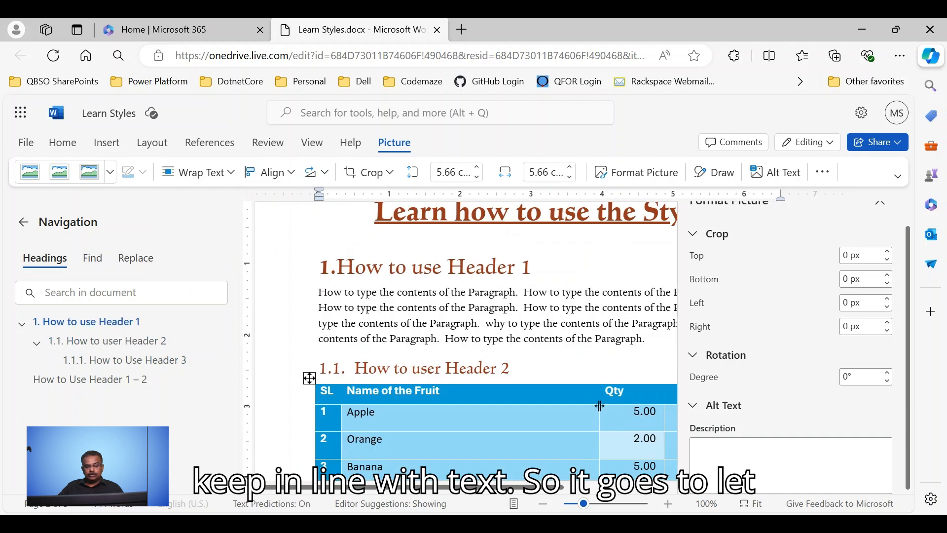
scroll(588, 416, down, 6)
scroll(408, 261, up, 6)
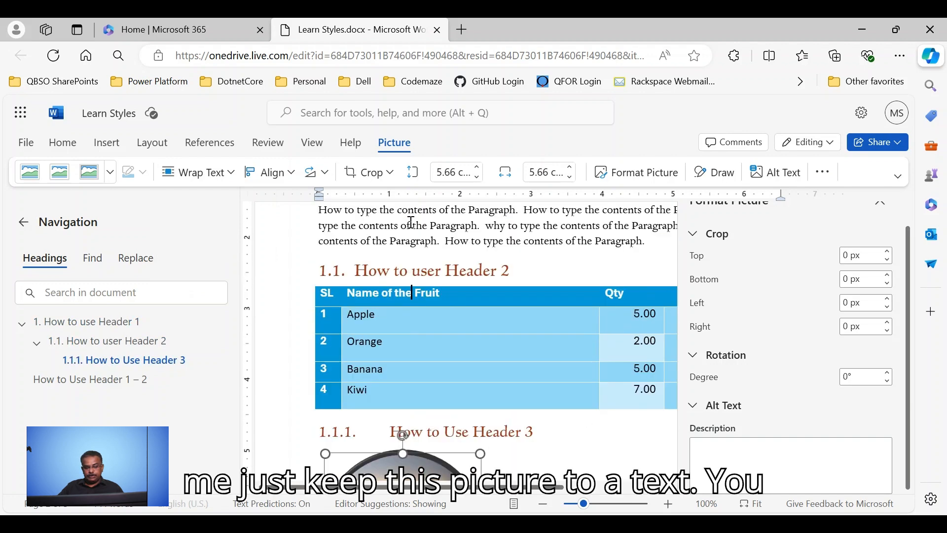
scroll(400, 434, down, 4)
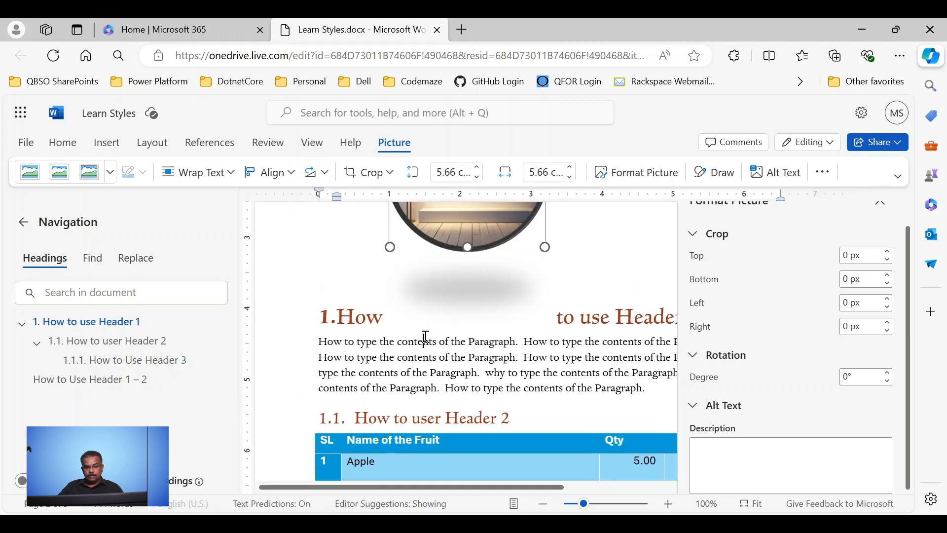
drag(425, 339, 413, 354)
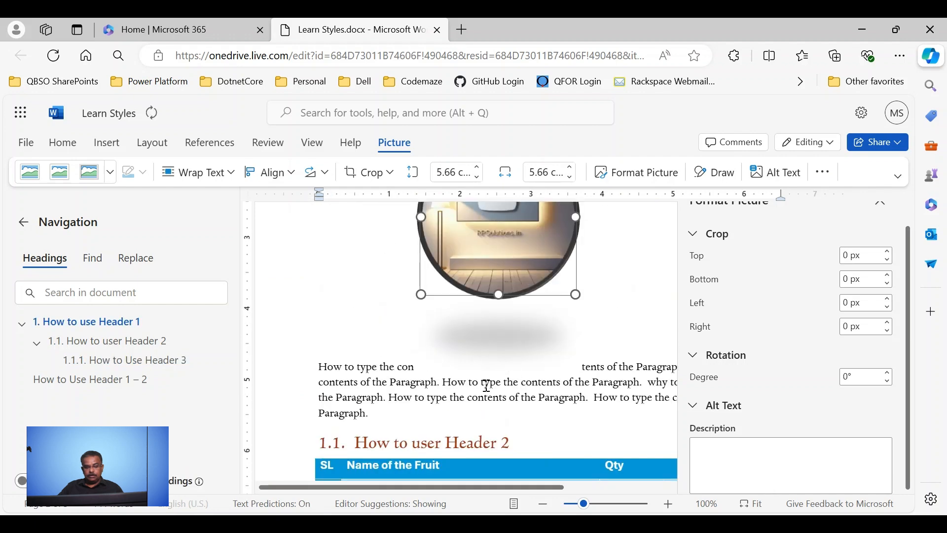
scroll(483, 386, up, 4)
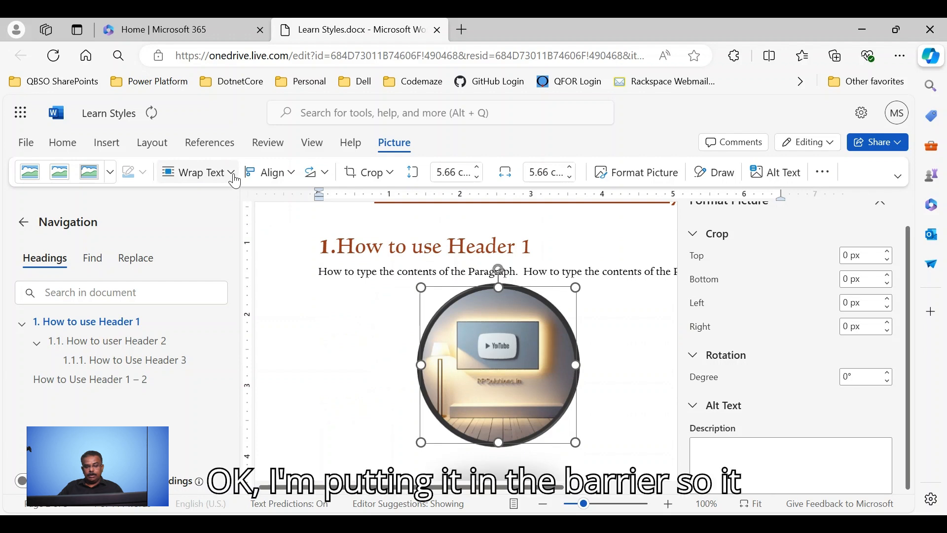
Step: Try the Square Left and Square Right text wrapping options on the round picture
click(232, 173)
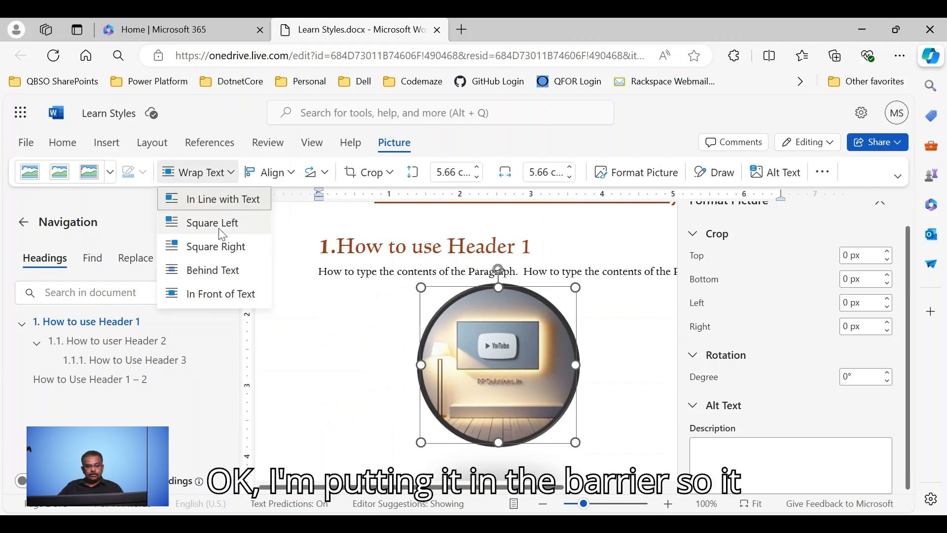
click(223, 235)
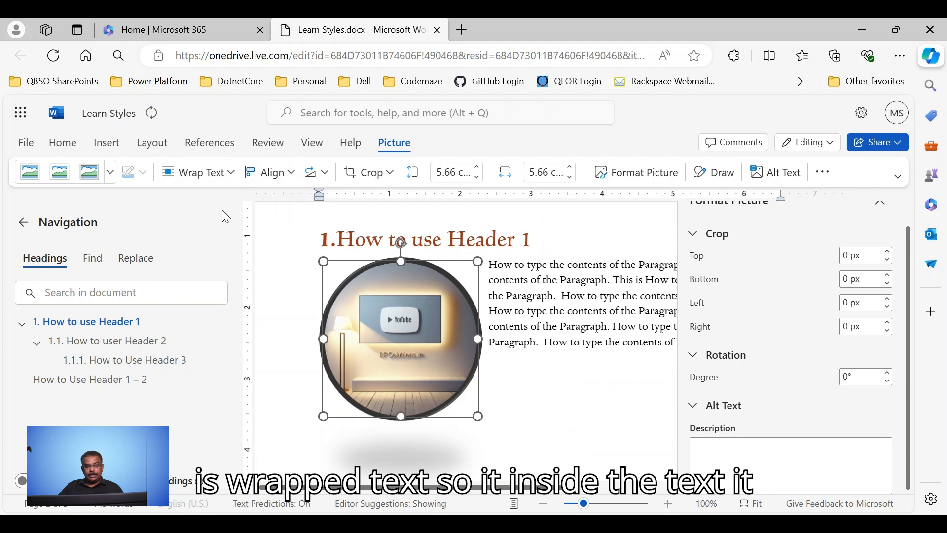
click(227, 173)
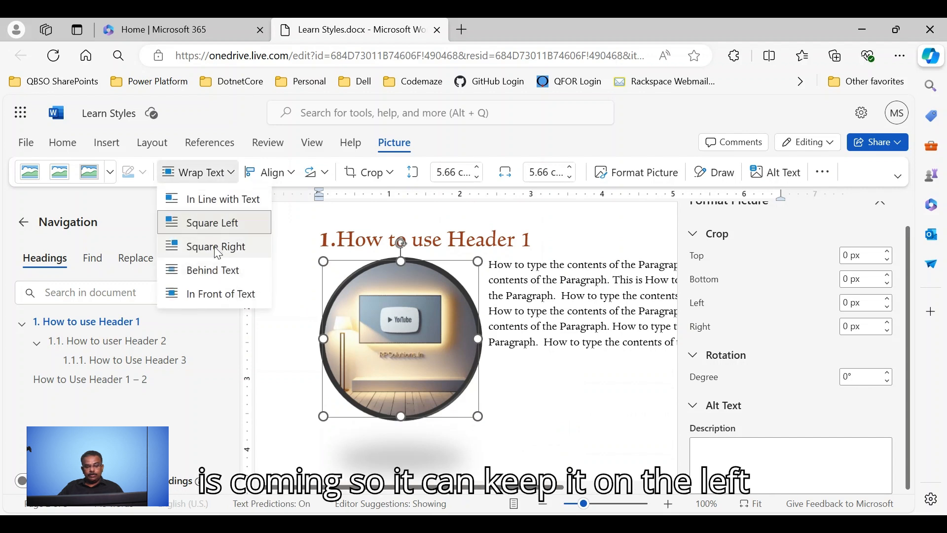
click(214, 245)
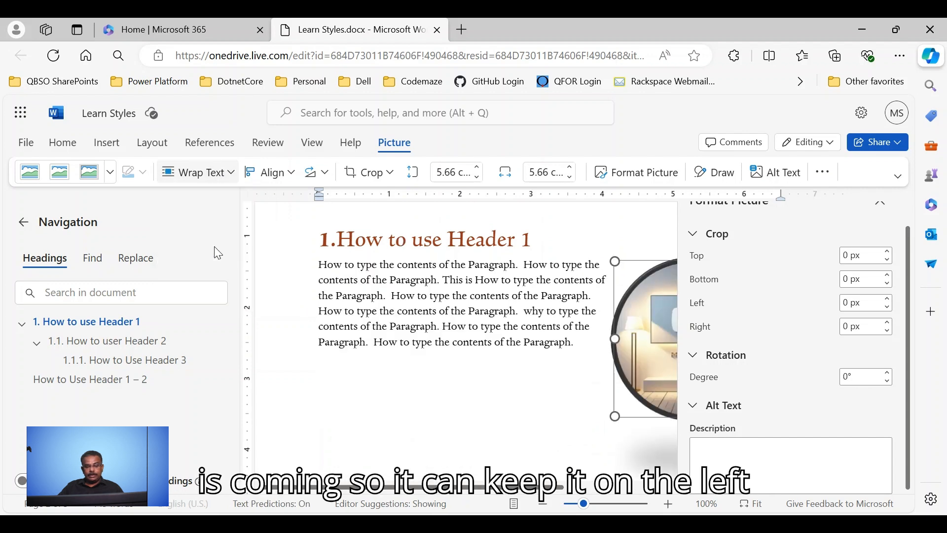
Step: Close the picture formatting pane and set the round picture's text wrapping to Behind Text
right_click(880, 208)
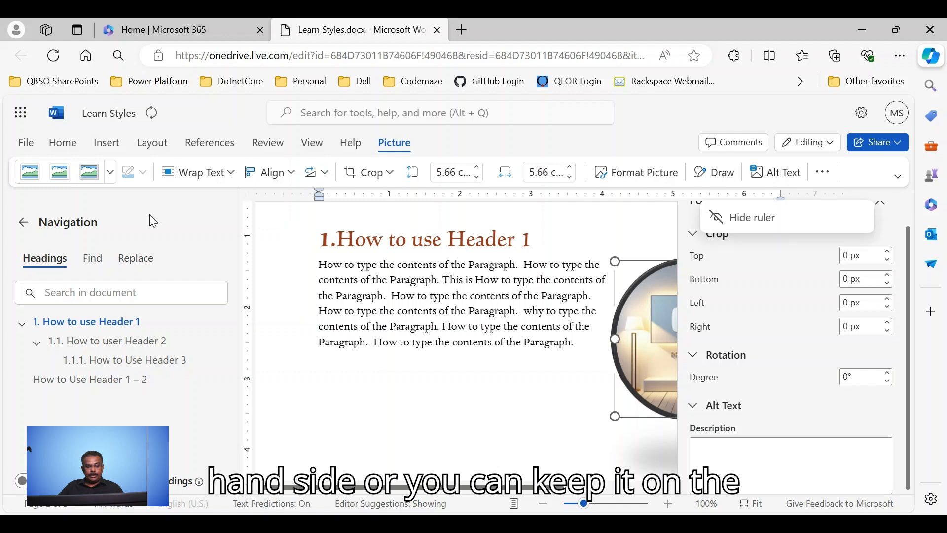
click(884, 207)
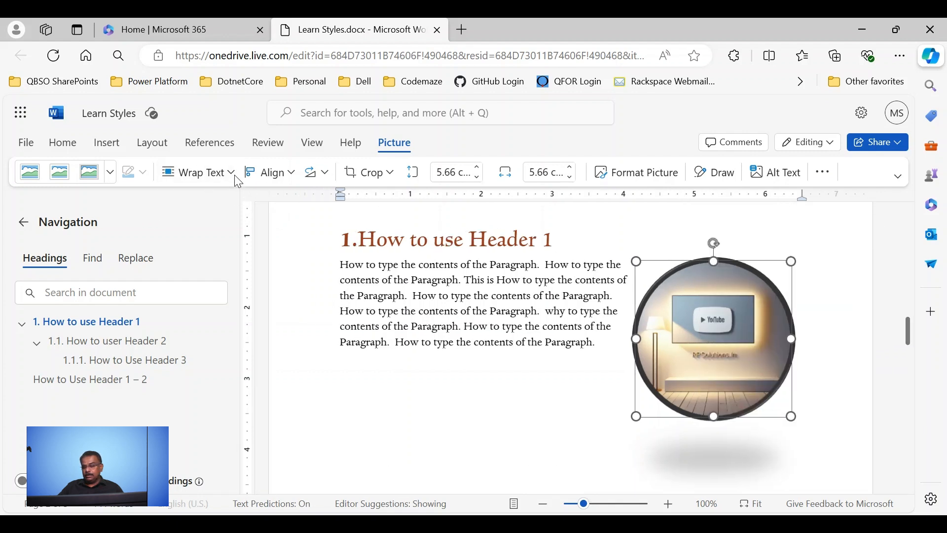
click(237, 181)
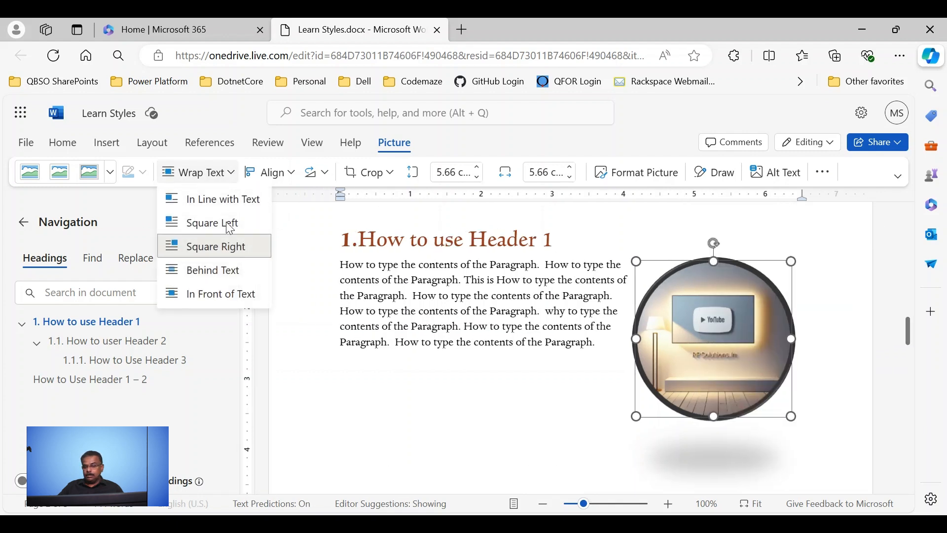
click(219, 280)
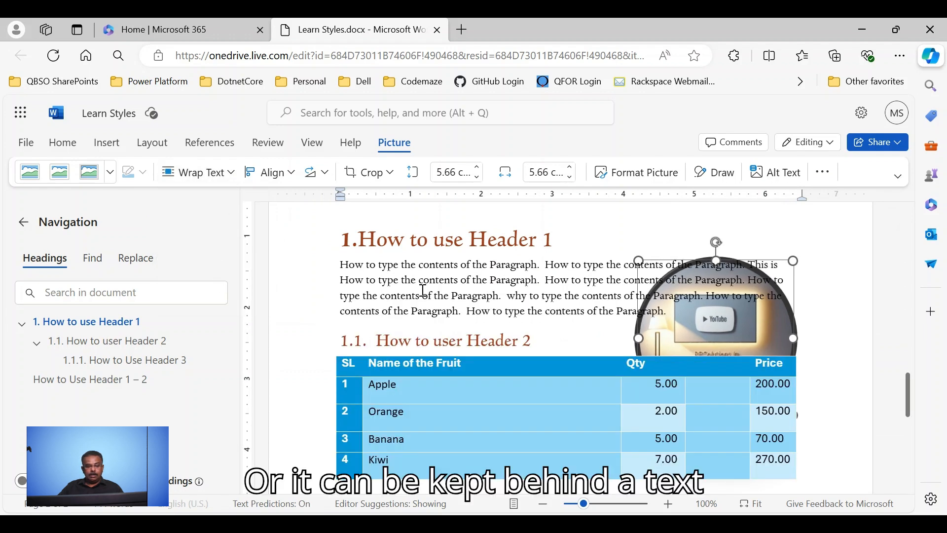
click(643, 262)
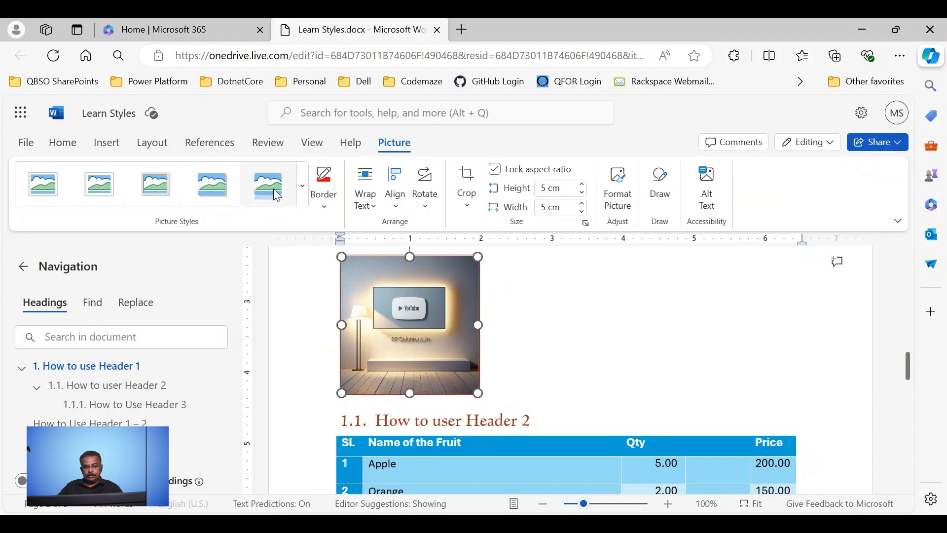
Step: Give the 5 cm picture's red border a thicker line weight
click(326, 207)
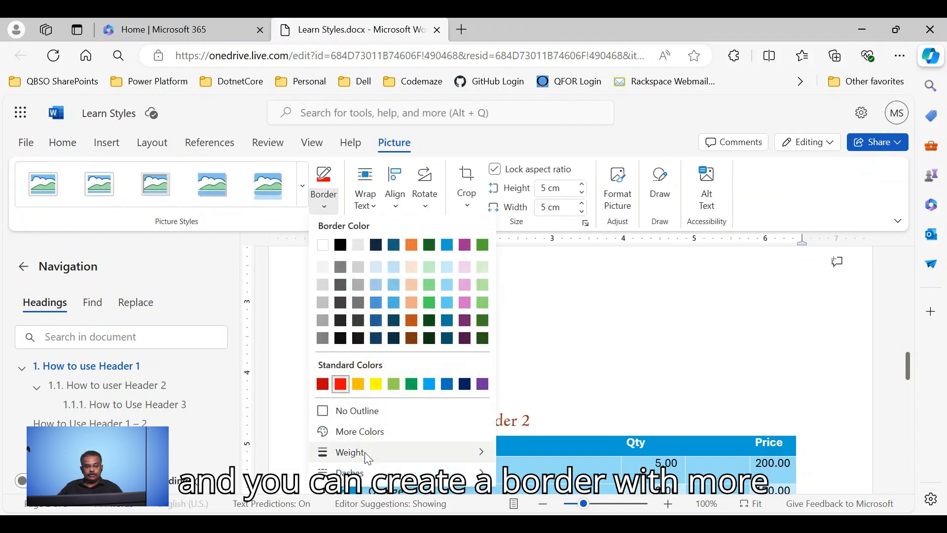
mouse_move(364, 452)
click(541, 476)
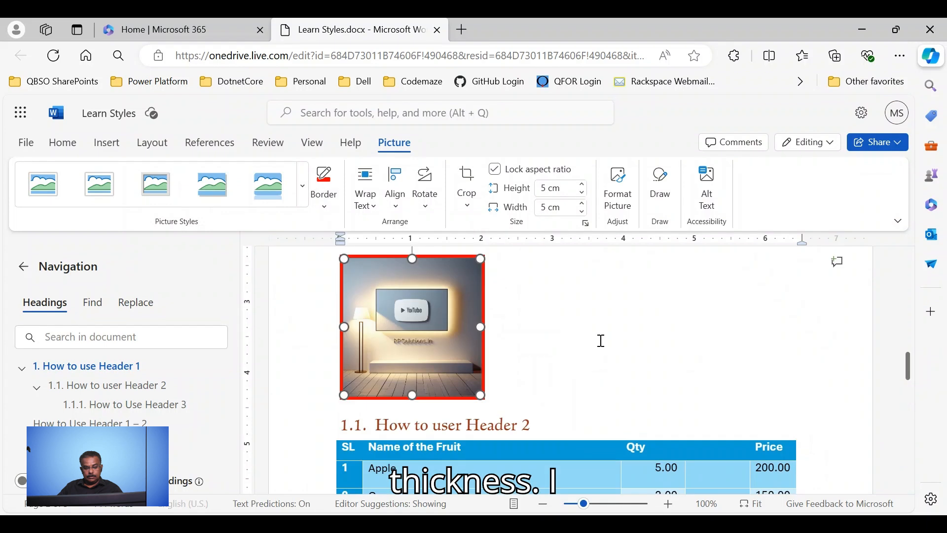
Step: Select and deselect the 5 cm red-bordered picture to examine when its picture formatting options are available
click(601, 340)
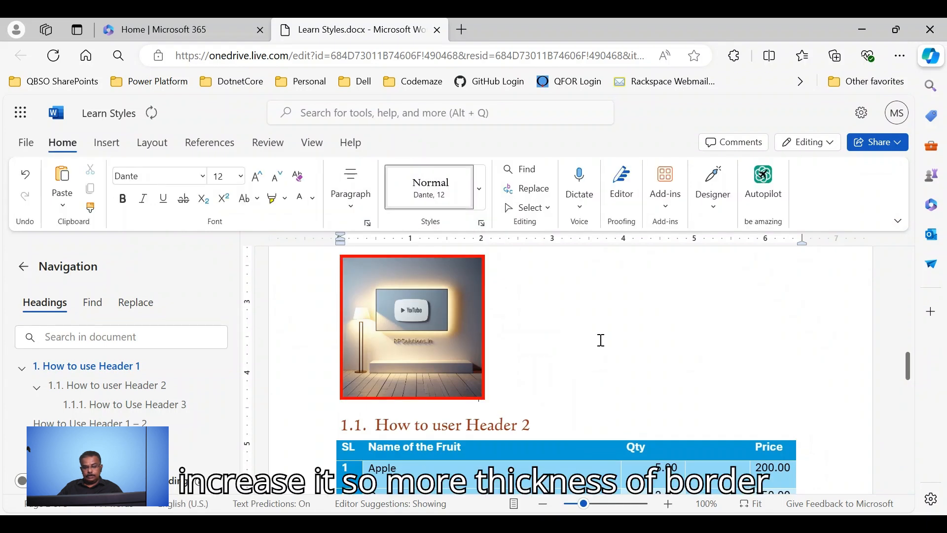
click(359, 272)
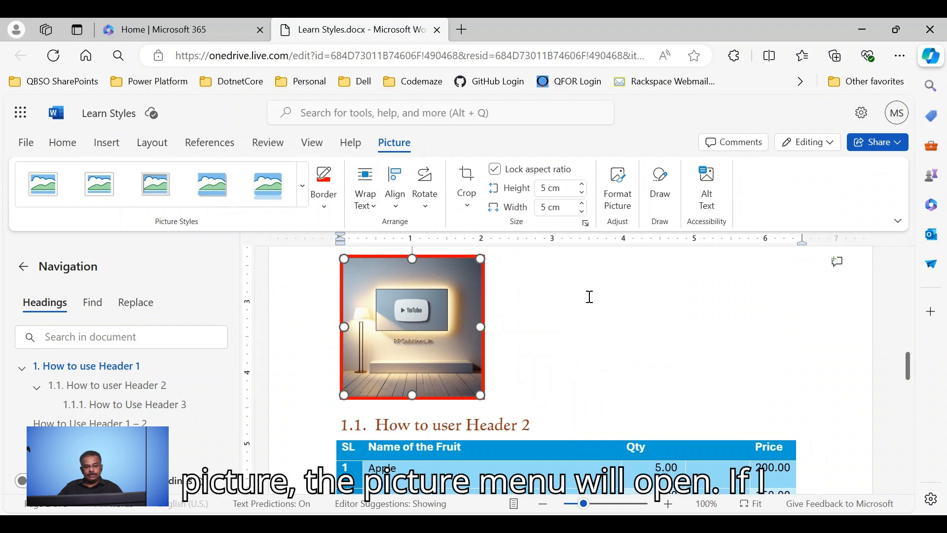
click(561, 331)
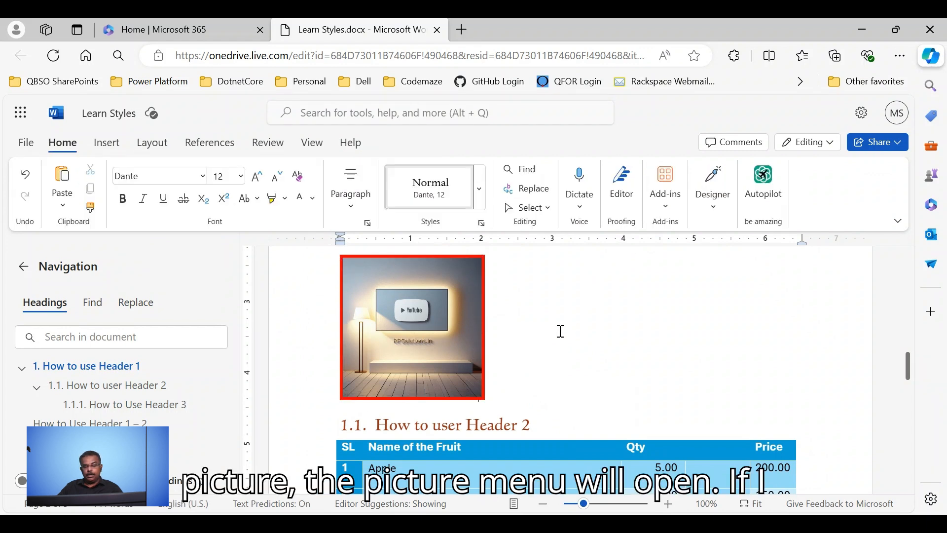
click(353, 295)
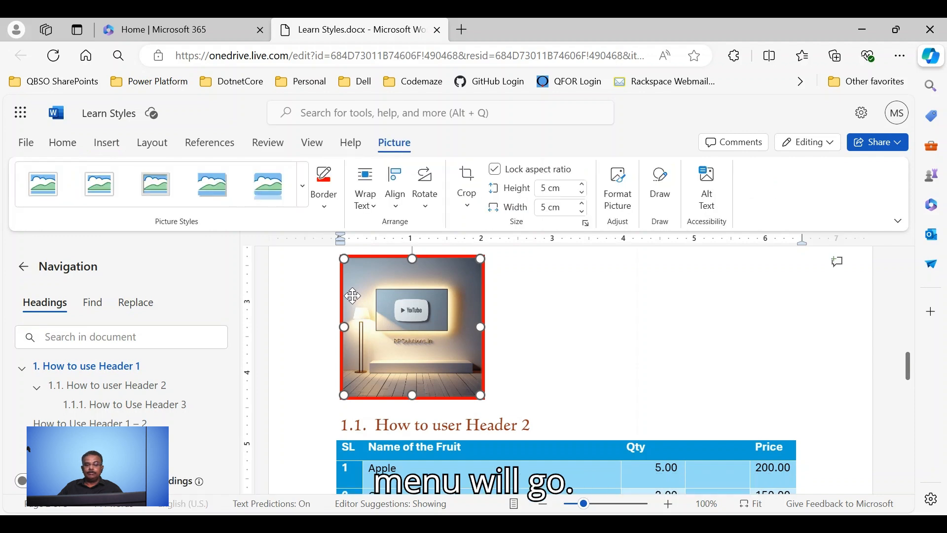
click(555, 306)
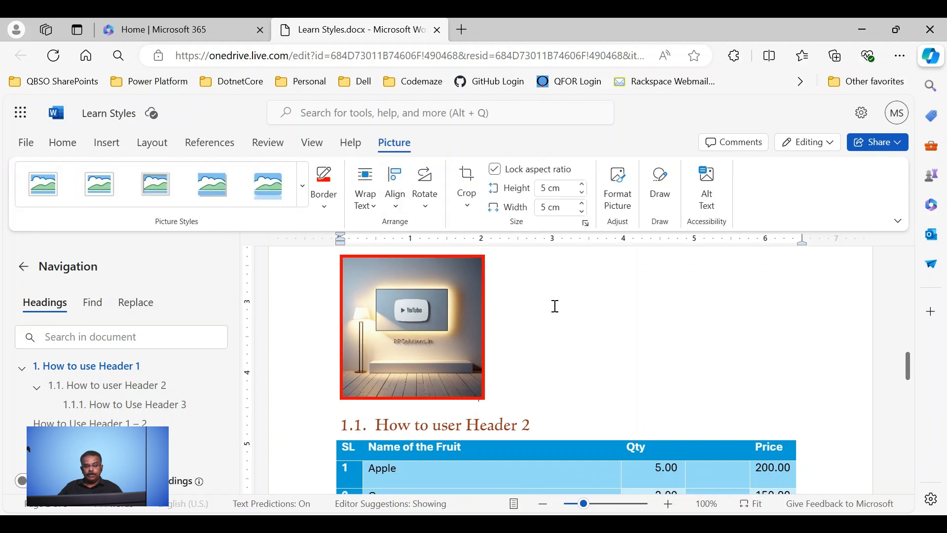
Step: Copy the 5 cm red-bordered picture and paste a duplicate on a new line directly below it
click(366, 312)
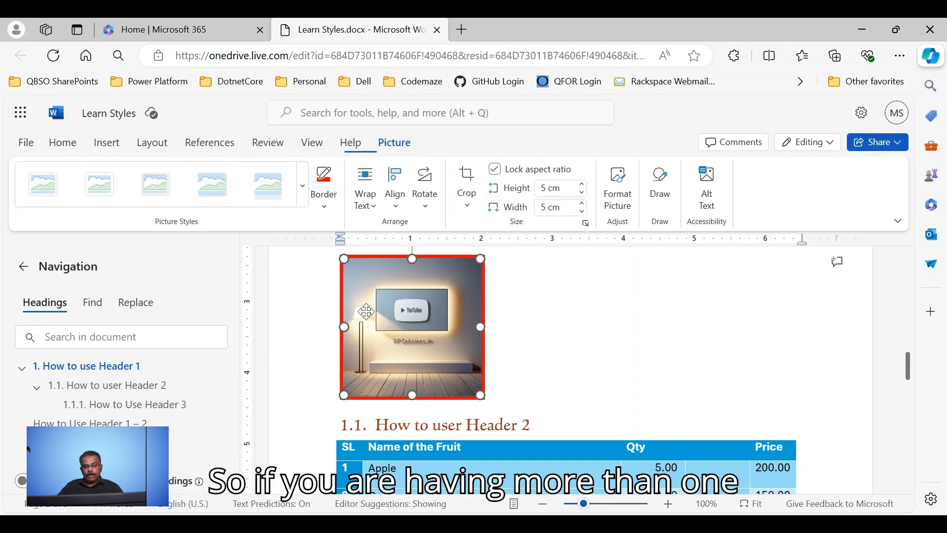
click(518, 360)
key(Return)
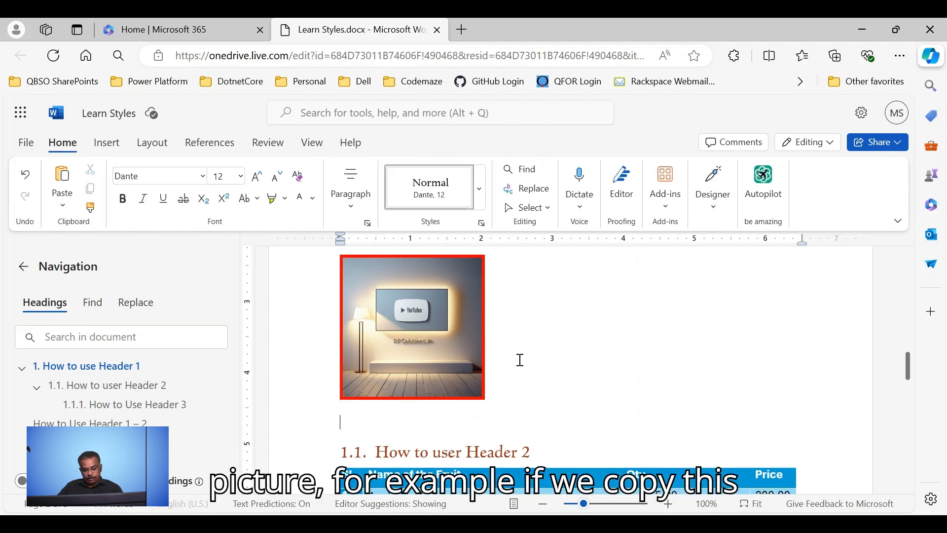
key(ctrl+v)
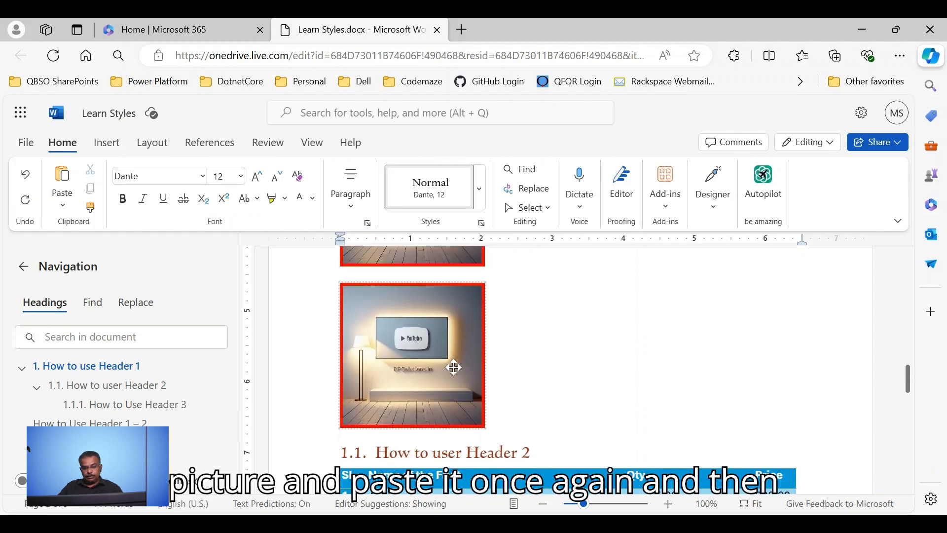
scroll(453, 367, up, 3)
click(399, 402)
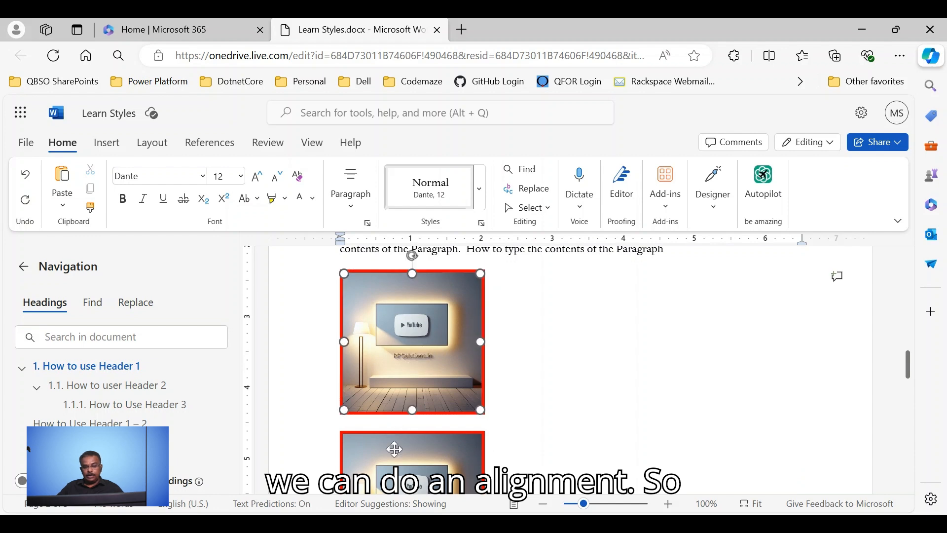
Step: Shrink the duplicate red-bordered picture to about 3.2 cm by 3.2 cm
click(395, 449)
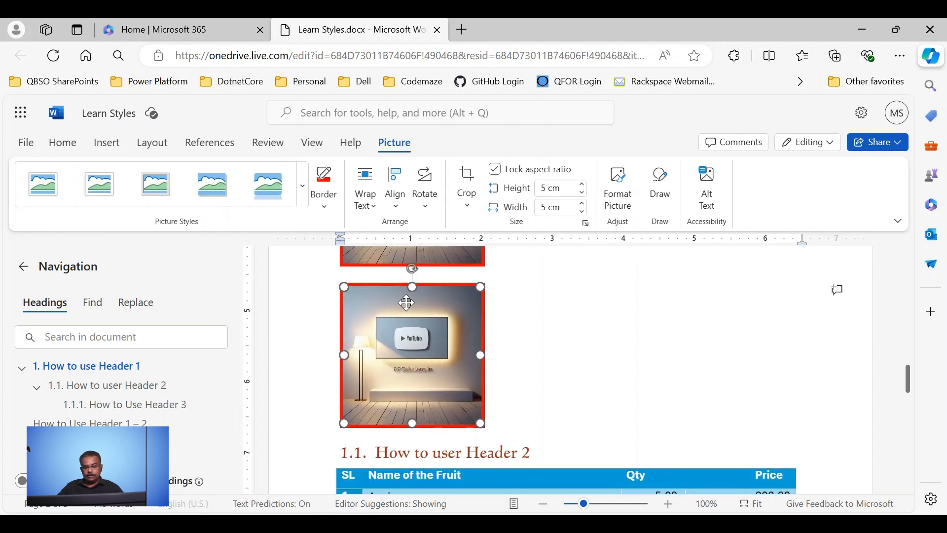
click(542, 328)
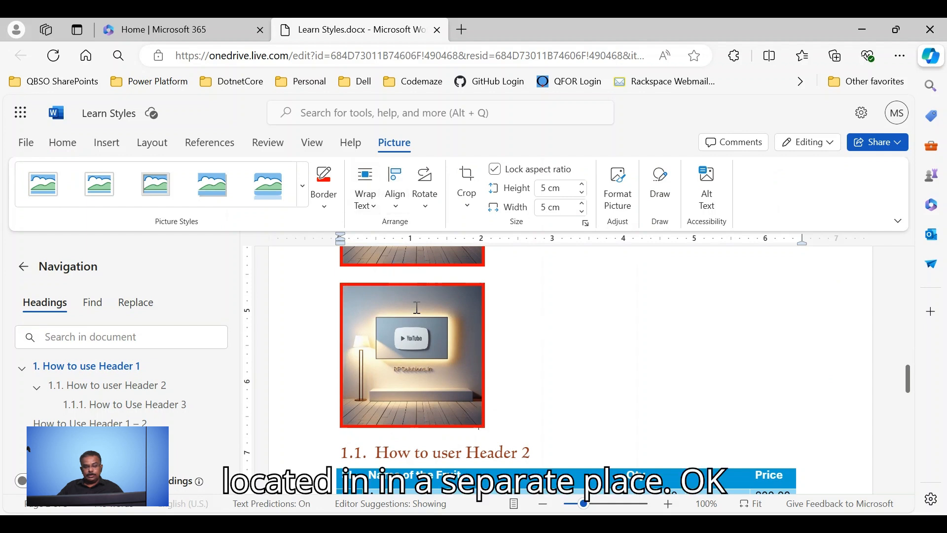
click(345, 288)
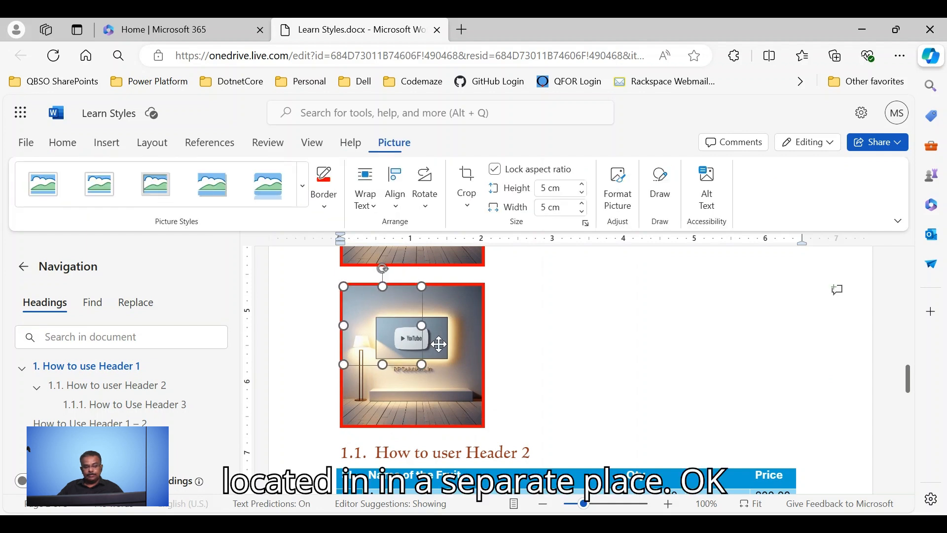
drag(344, 287, 395, 315)
click(543, 329)
Step: Try to select the large and the small red-bordered pictures together
click(387, 256)
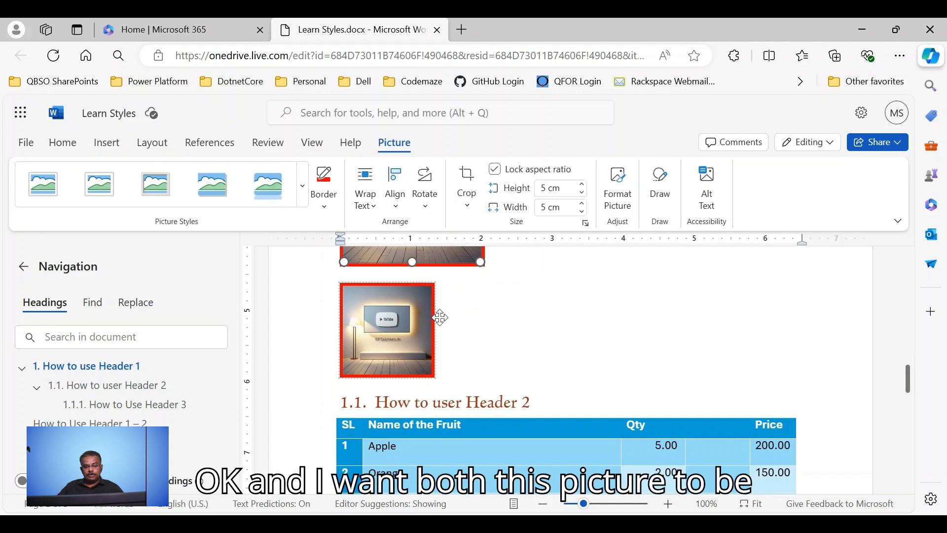
scroll(413, 331, up, 3)
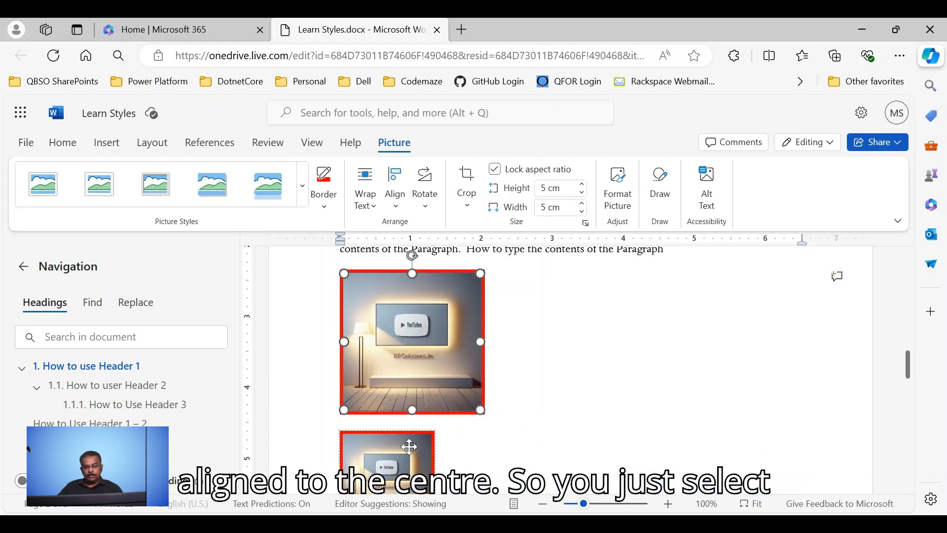
ctrl+click(354, 453)
click(378, 378)
ctrl+click(362, 441)
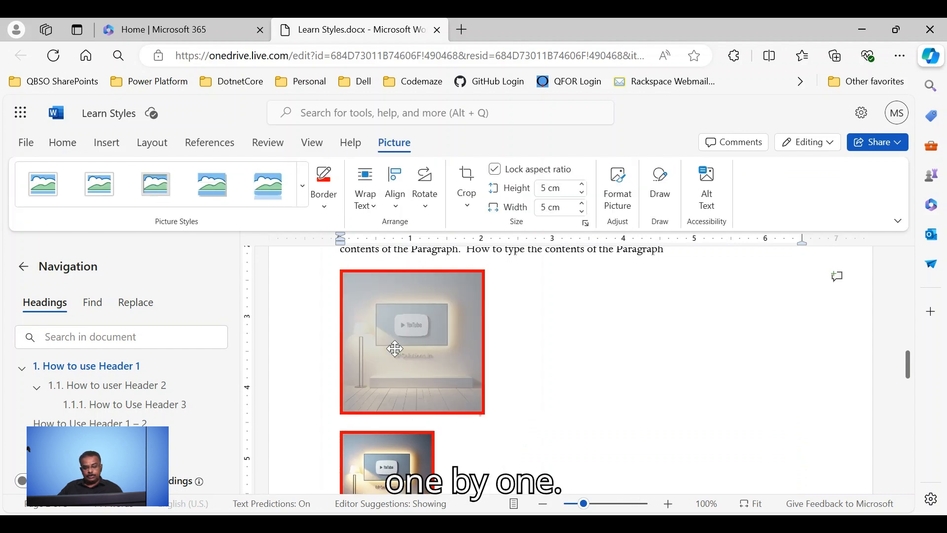
ctrl+click(393, 348)
Step: Center the smaller 3.2 cm picture horizontally on the page using Align Center
click(365, 443)
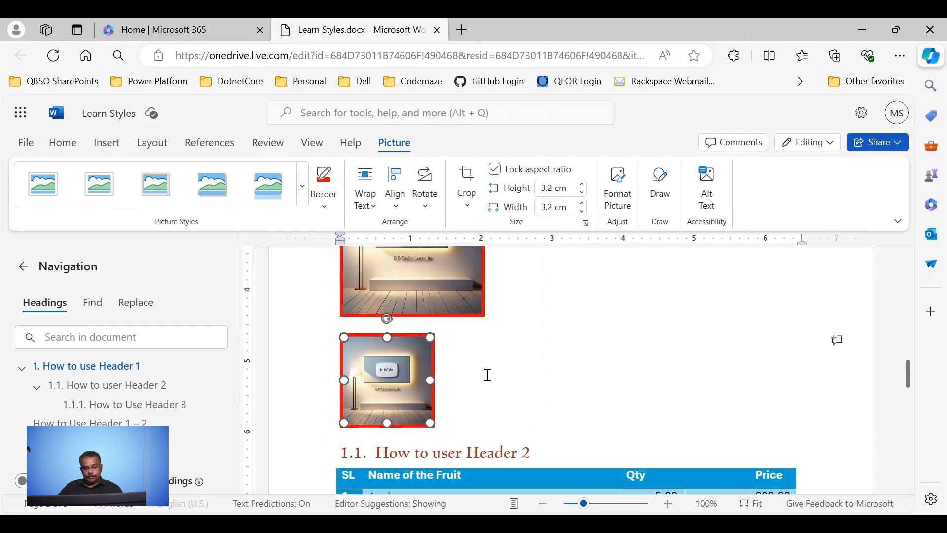
click(402, 215)
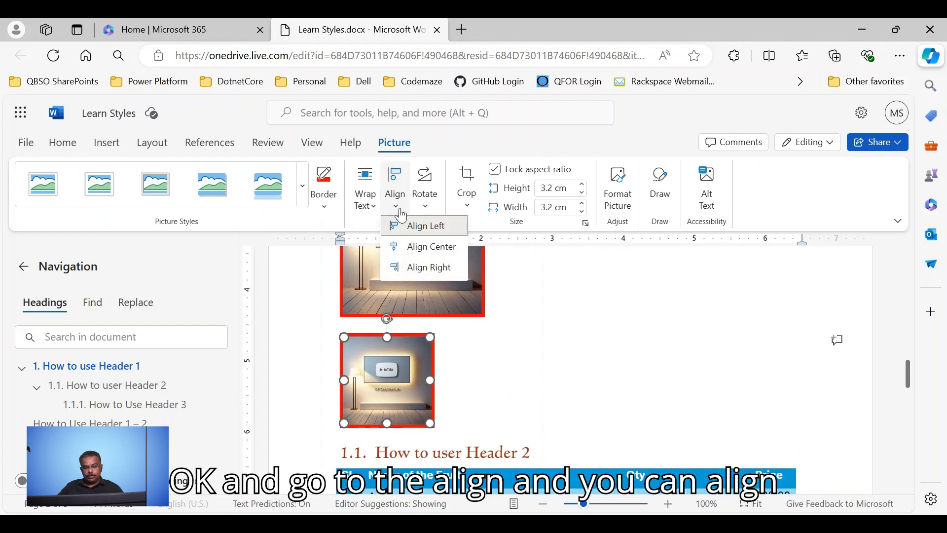
click(432, 255)
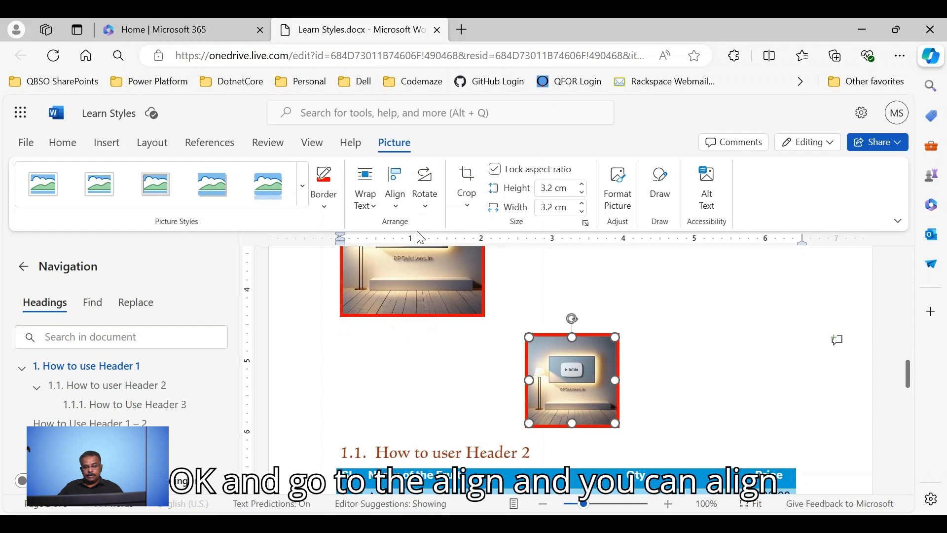
click(397, 203)
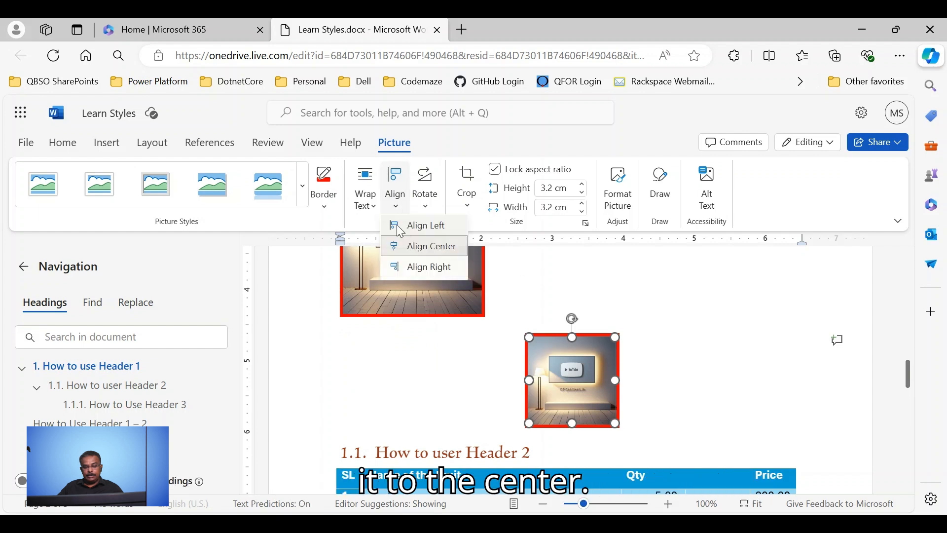
click(415, 295)
Step: Insert a drawing containing a rounded rectangle beside the small picture and save it into the document
click(108, 144)
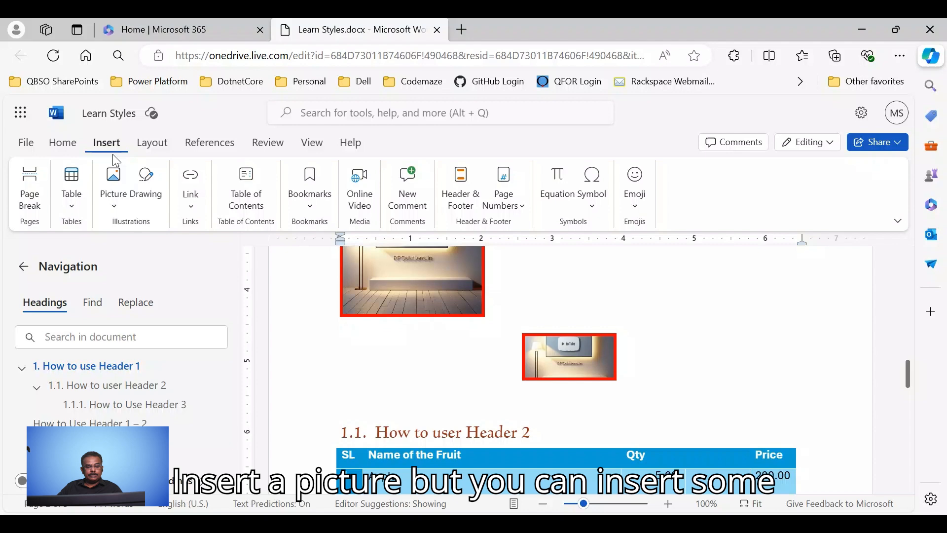
click(146, 180)
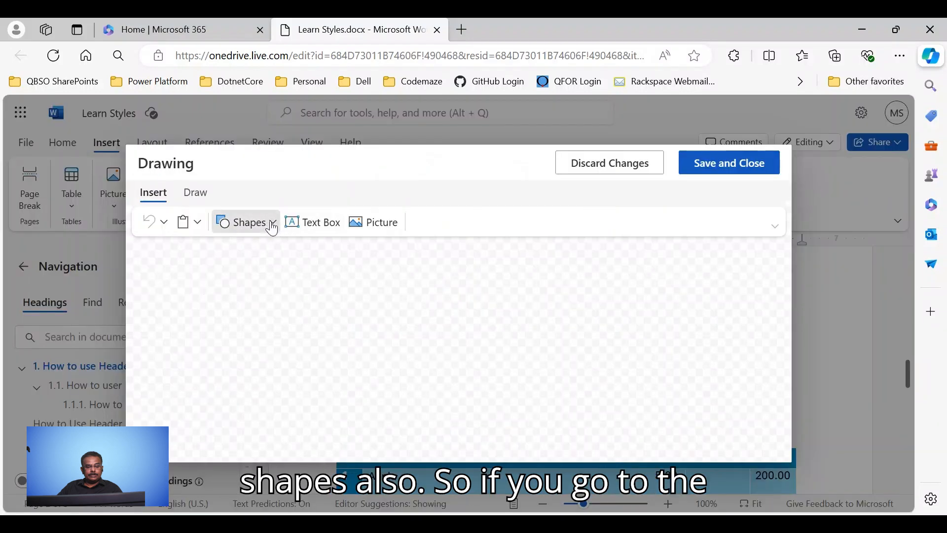
click(272, 229)
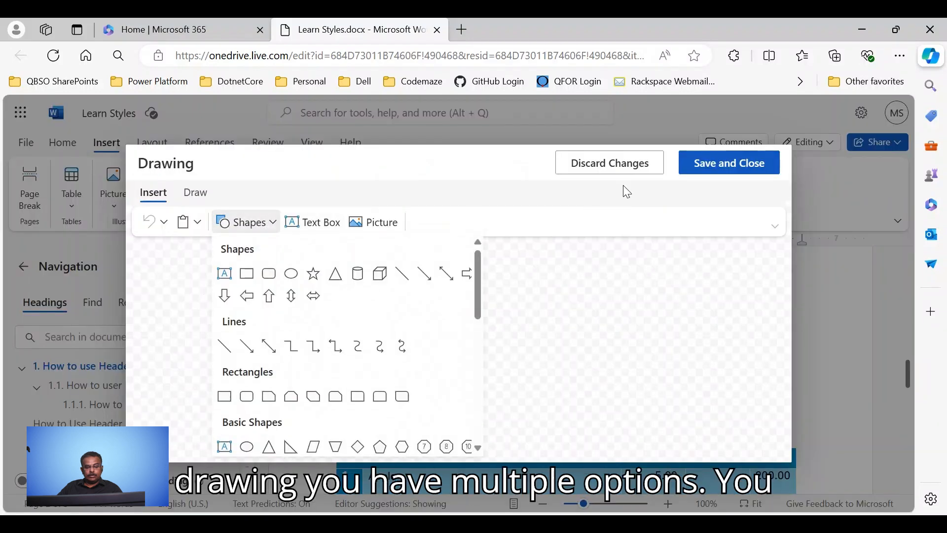
click(270, 273)
mouse_move(340, 275)
mouse_down()
mouse_move(410, 336)
mouse_move(484, 344)
mouse_up()
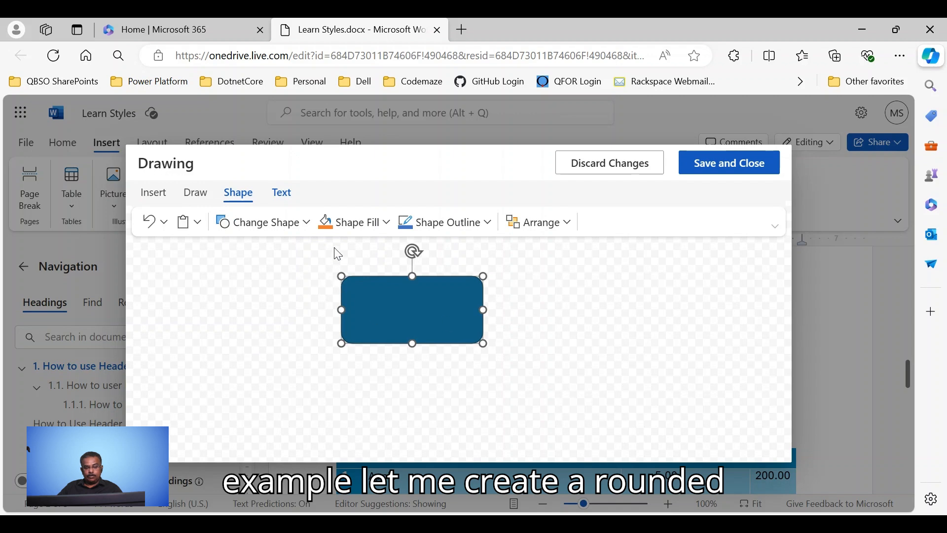
click(723, 172)
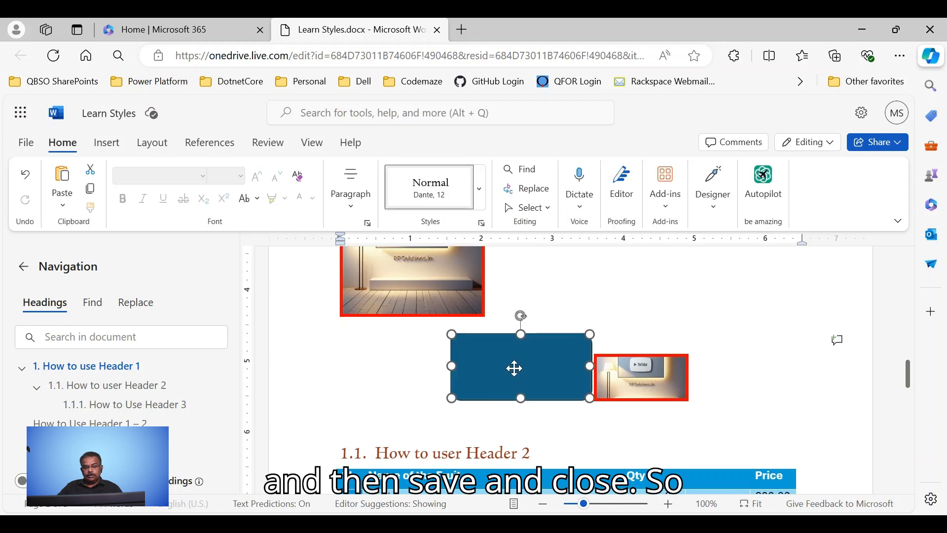
Step: Edit the drawing to add the text "This is a rounded Rectangle" inside the shape, and save it
double_click(514, 368)
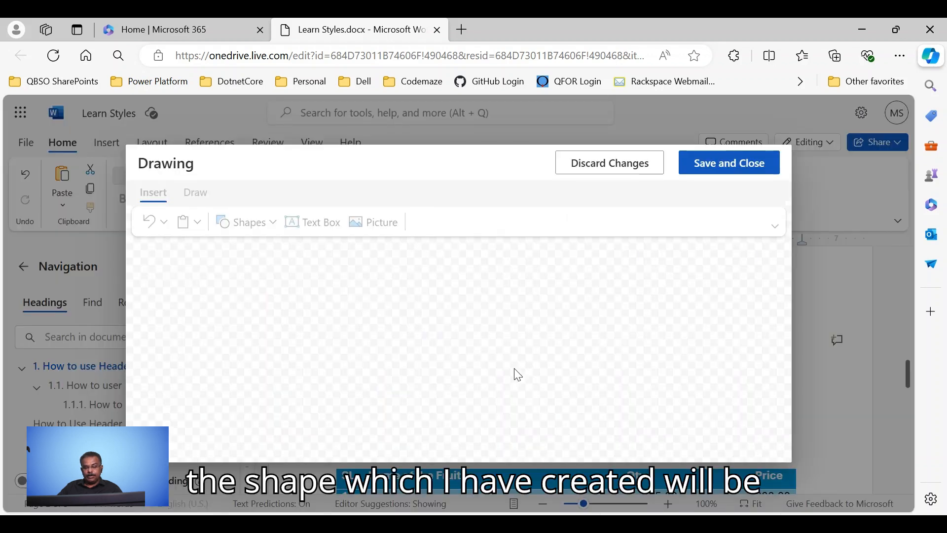
click(441, 333)
text(This is a round)
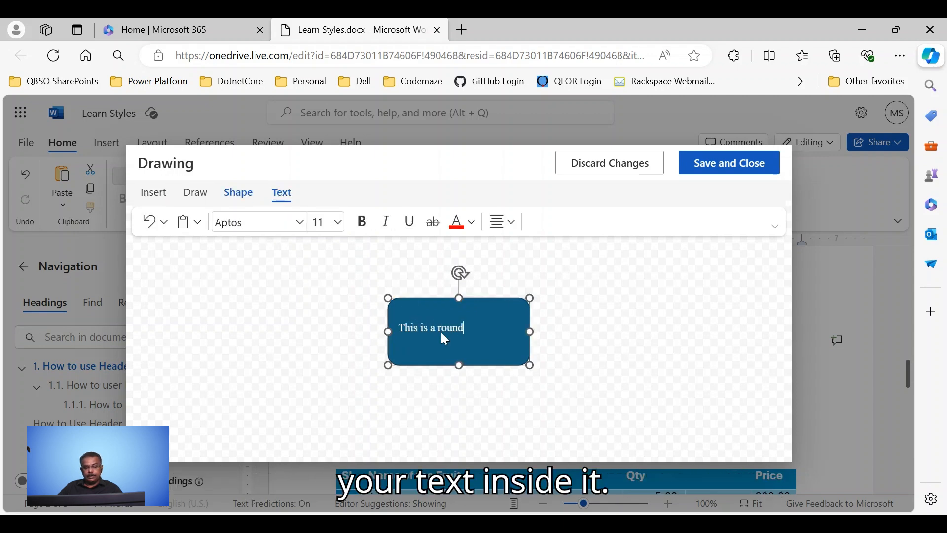
text(ed Rectangle)
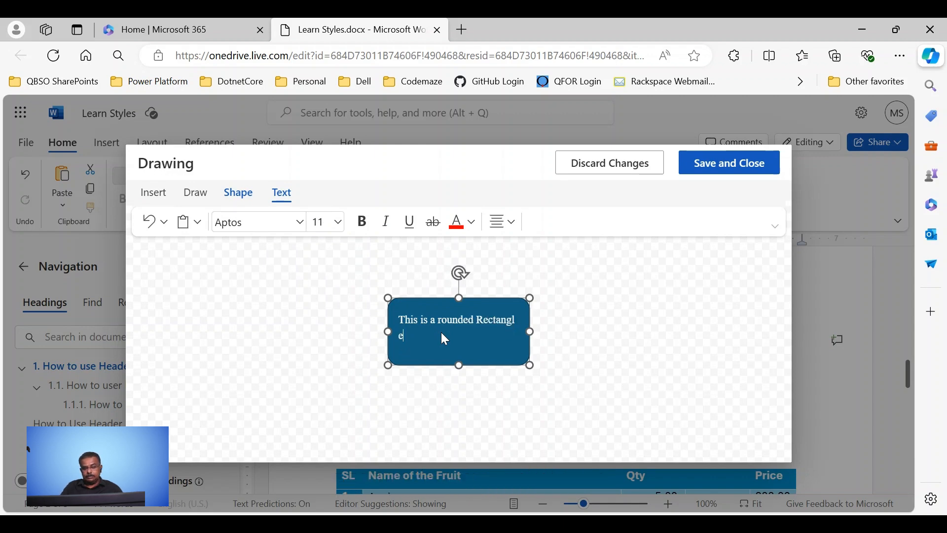
click(731, 163)
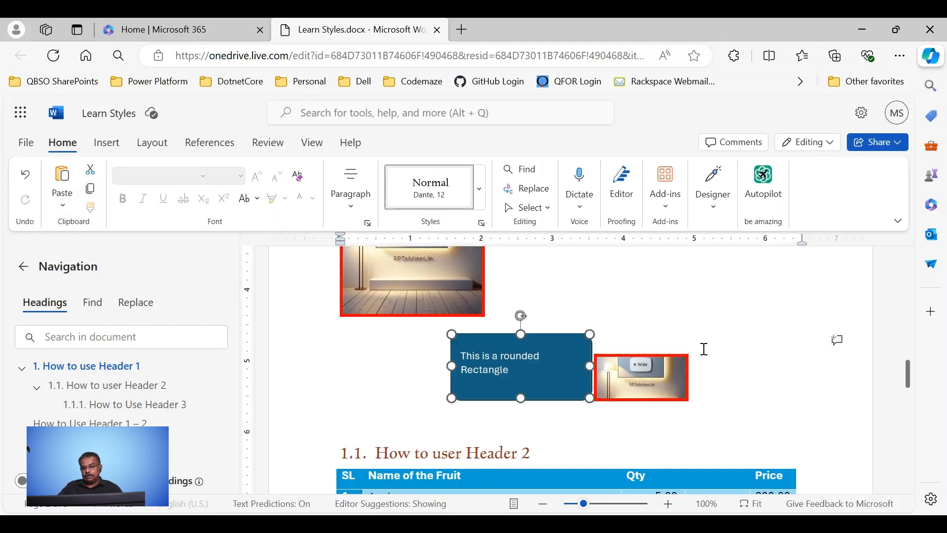
click(528, 349)
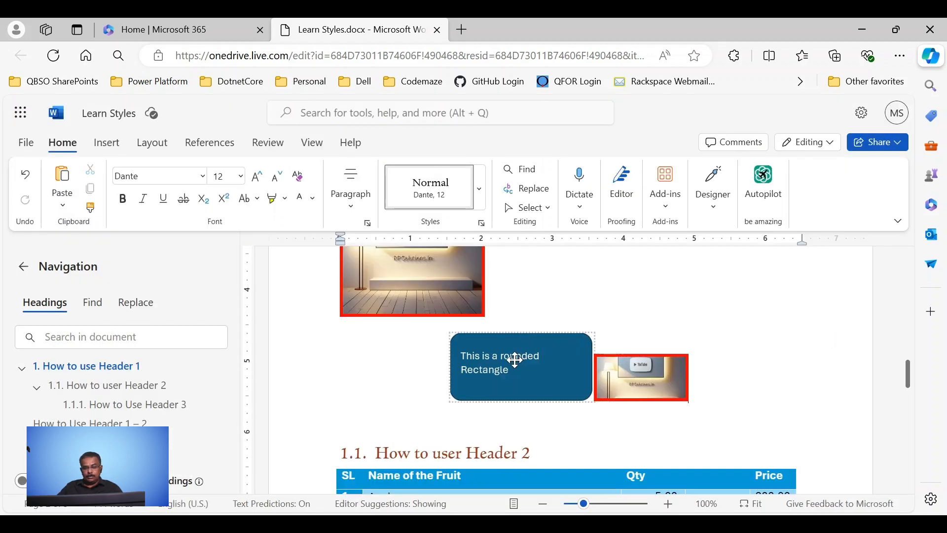
click(494, 324)
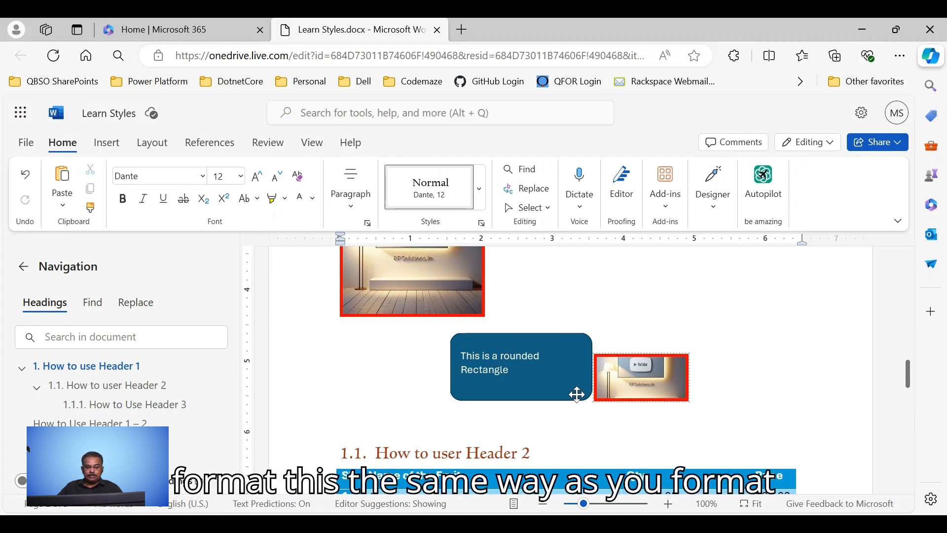
click(460, 376)
click(369, 291)
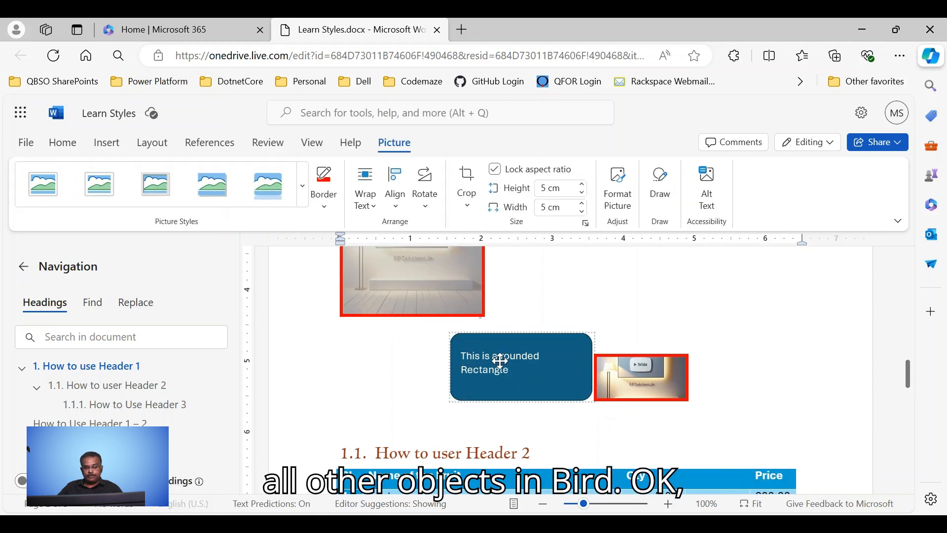
Step: Delete the rounded rectangle drawing and both red-bordered pictures above the "How to user Header 2" heading
click(514, 376)
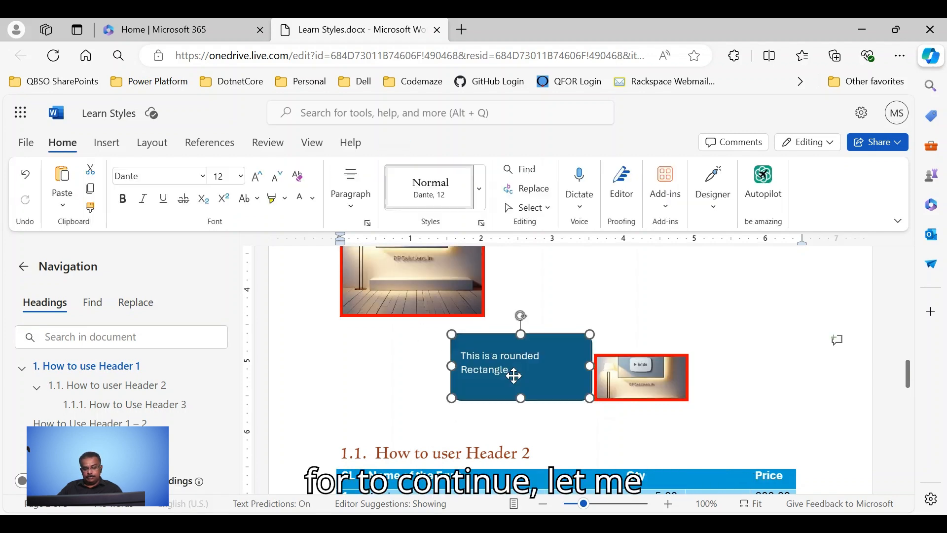
key(Delete)
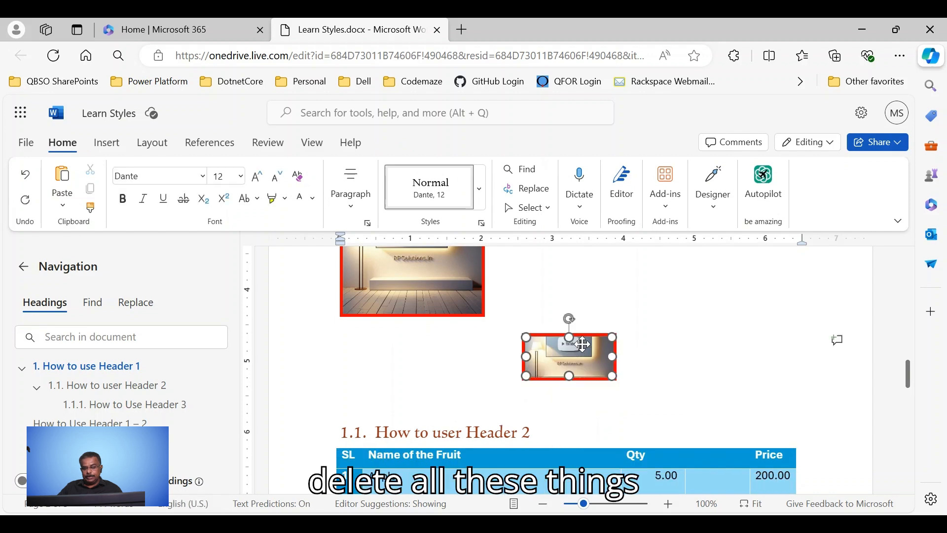
key(Delete)
click(459, 305)
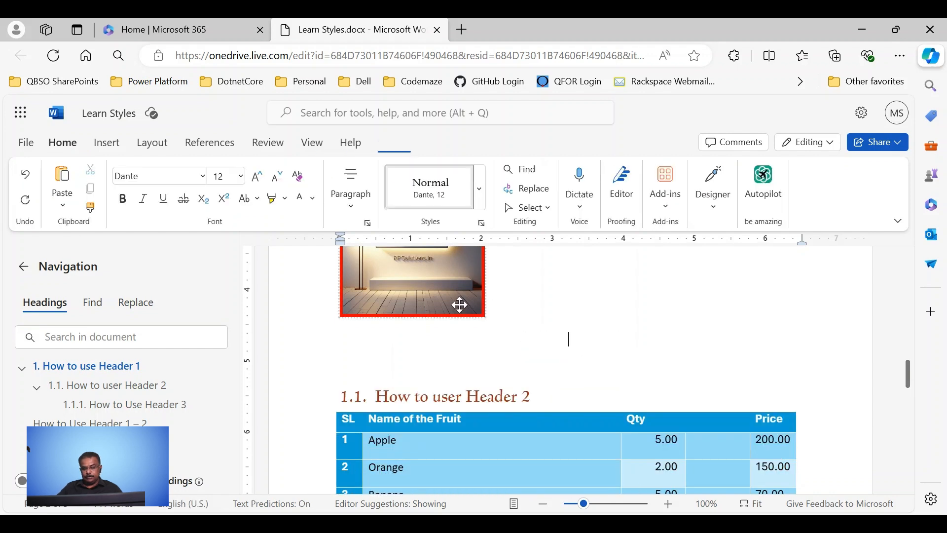
key(Delete)
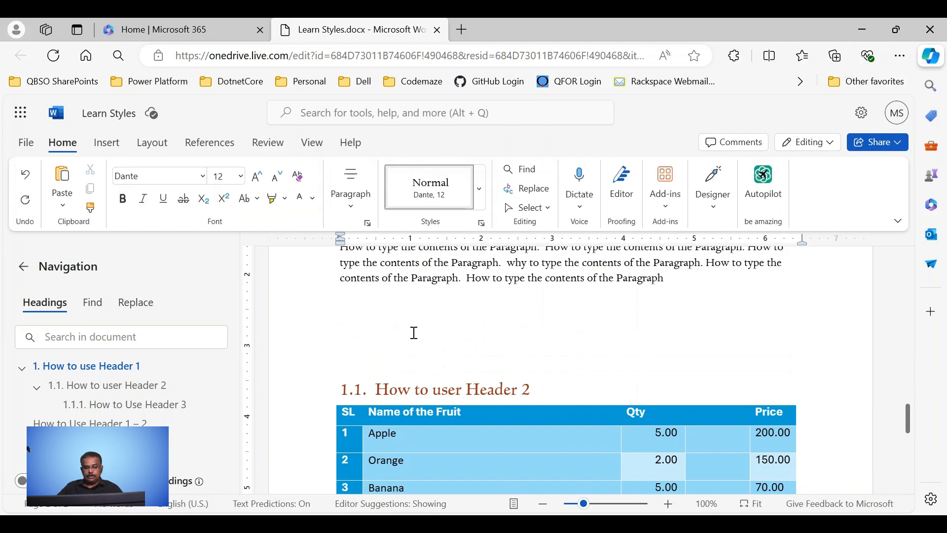
Step: Add the line "How To create a Hyper Link" in the empty space above the "How to user Header 2" heading
click(114, 146)
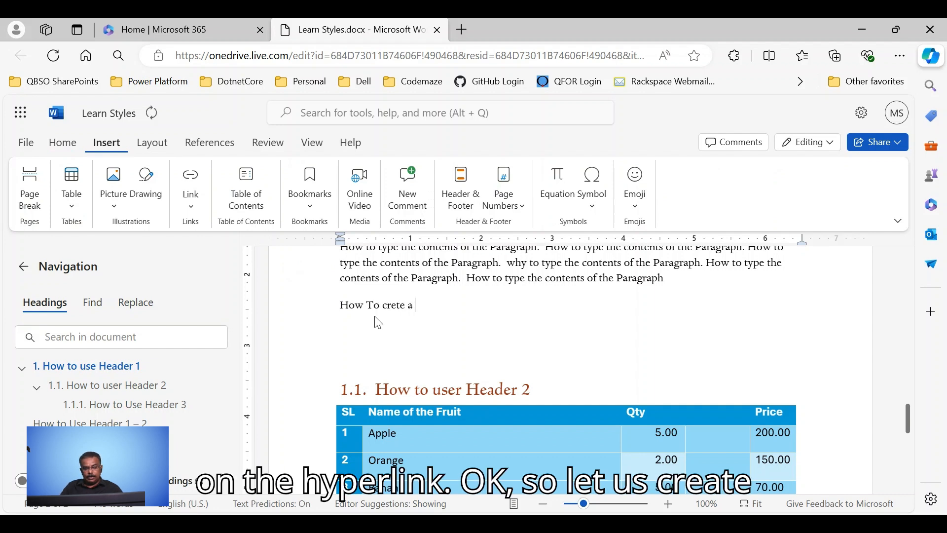
key(BackSpace)
key(BackSpace)
text(a Hyper Li)
key(Return)
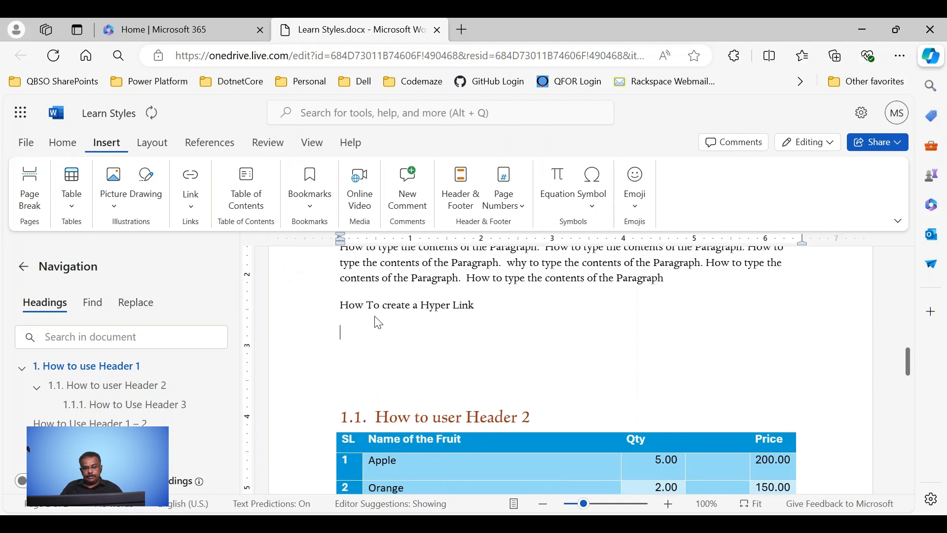
Step: Apply the Heading 1 style to the "How To create a Hyper Link" line
click(354, 303)
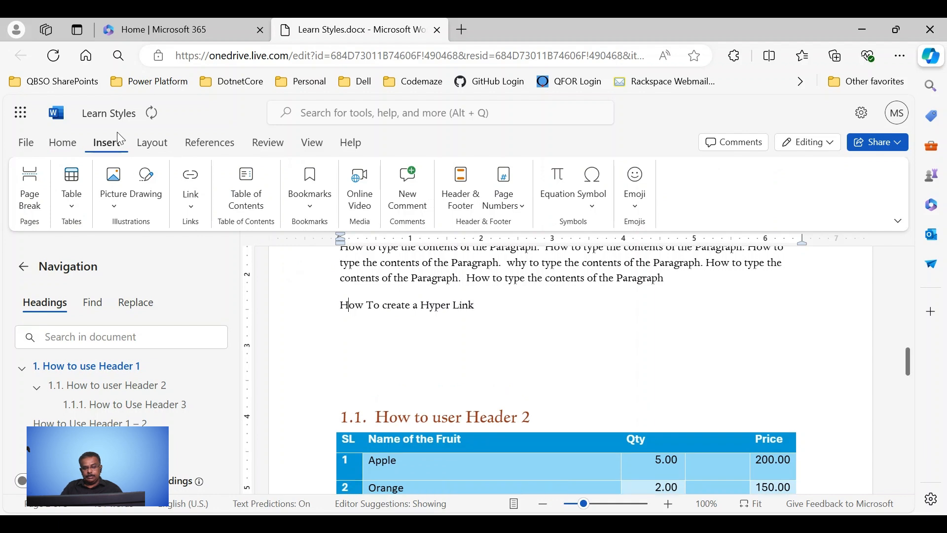
click(62, 143)
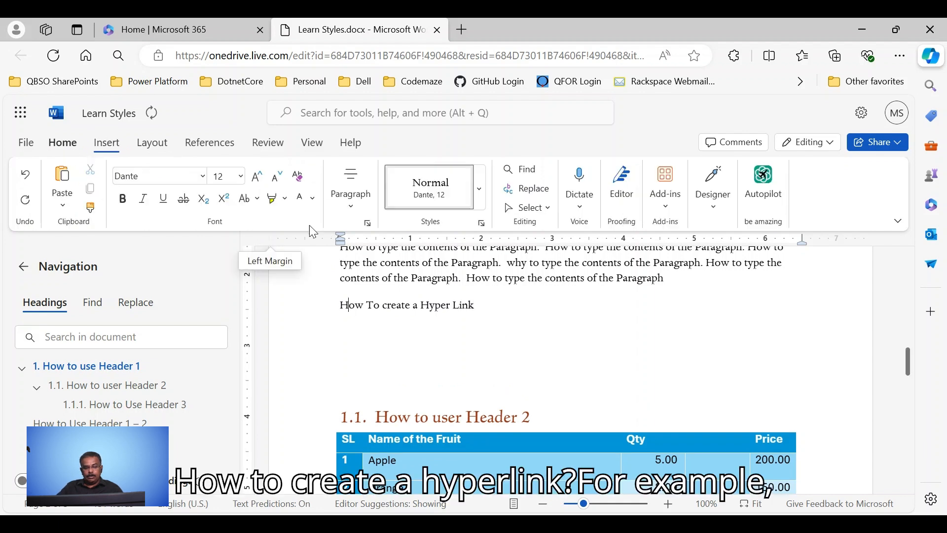
click(480, 192)
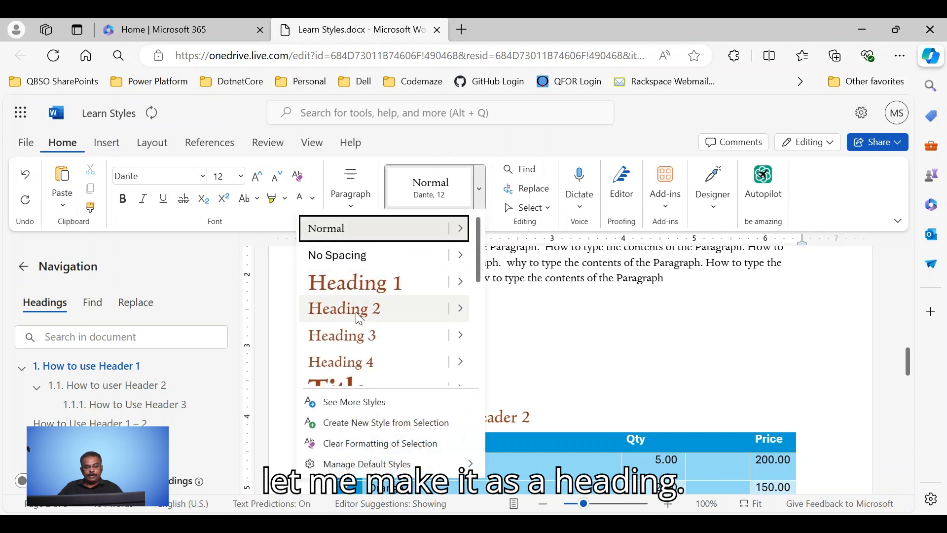
click(354, 285)
Step: Write "This is the link to Open Microsoft web site" on the line below the hyperlink heading and start a new paragraph
click(337, 345)
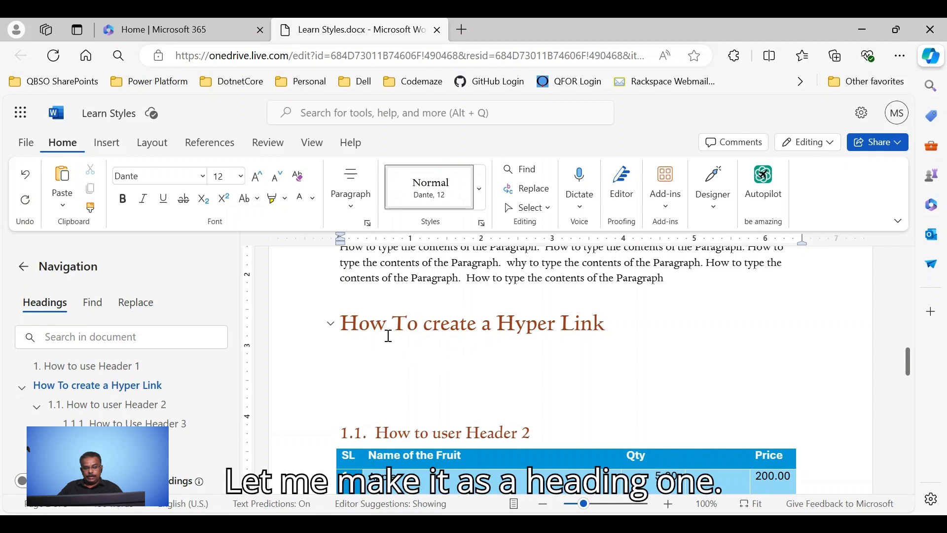
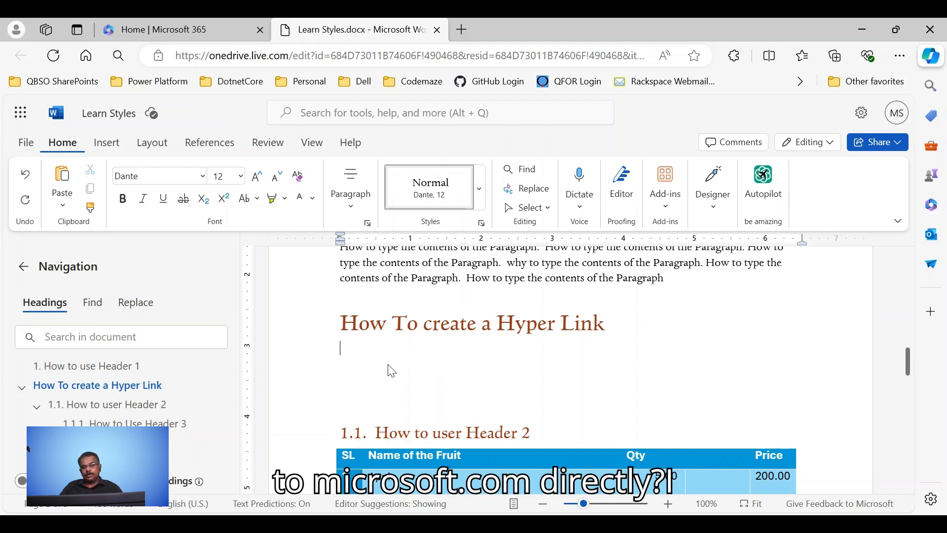
text(his is the l)
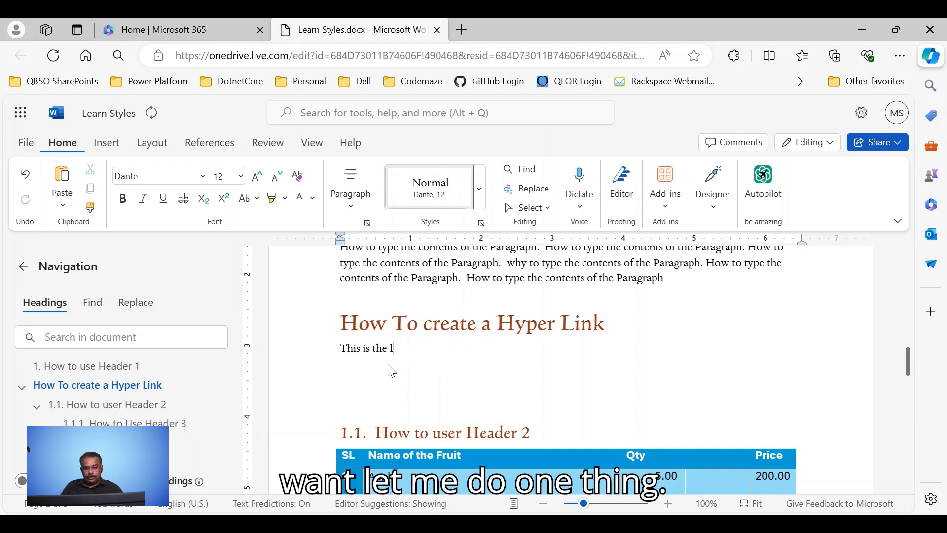
text(ink to Open Microsoft s)
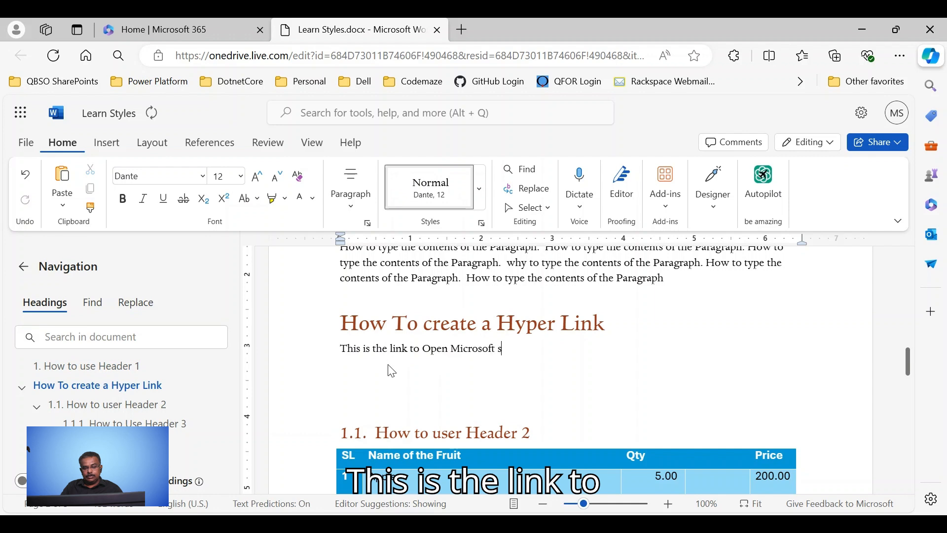
key(BackSpace)
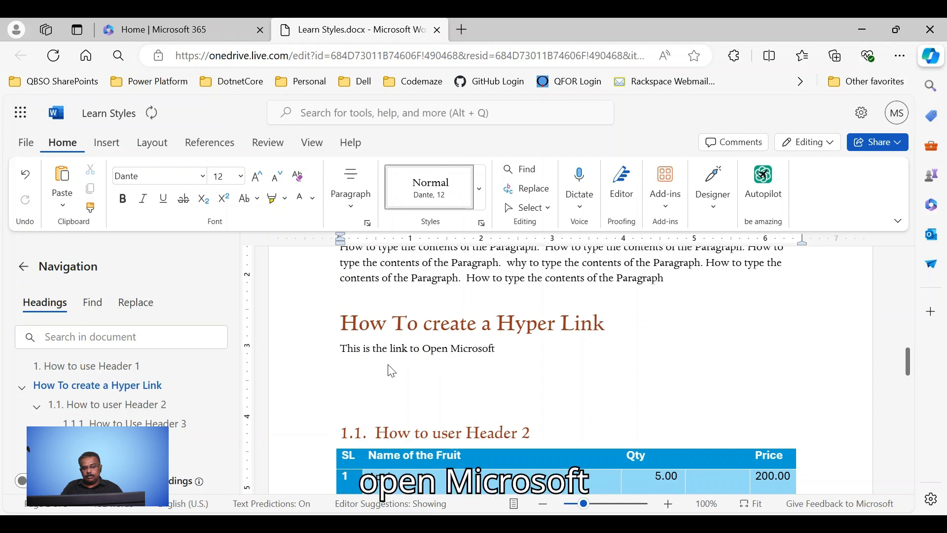
text(web site)
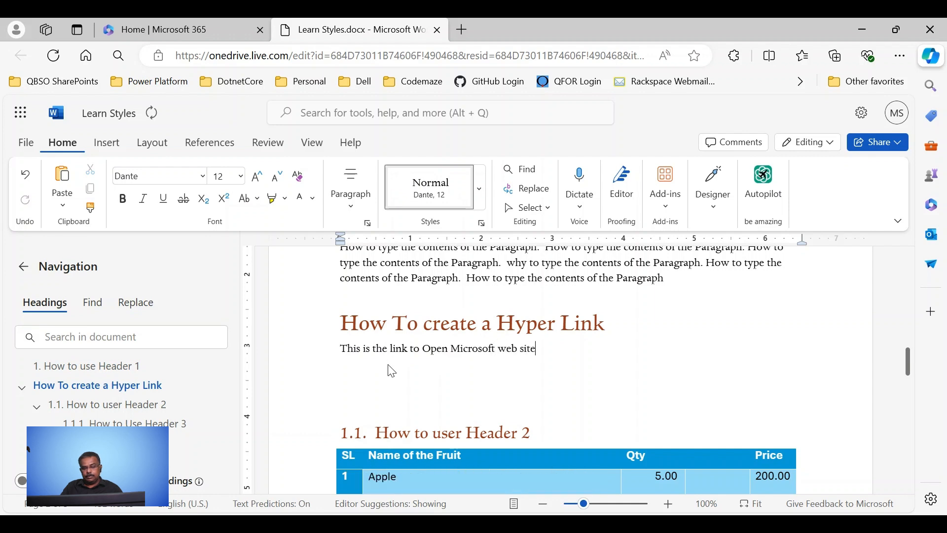
key(Return)
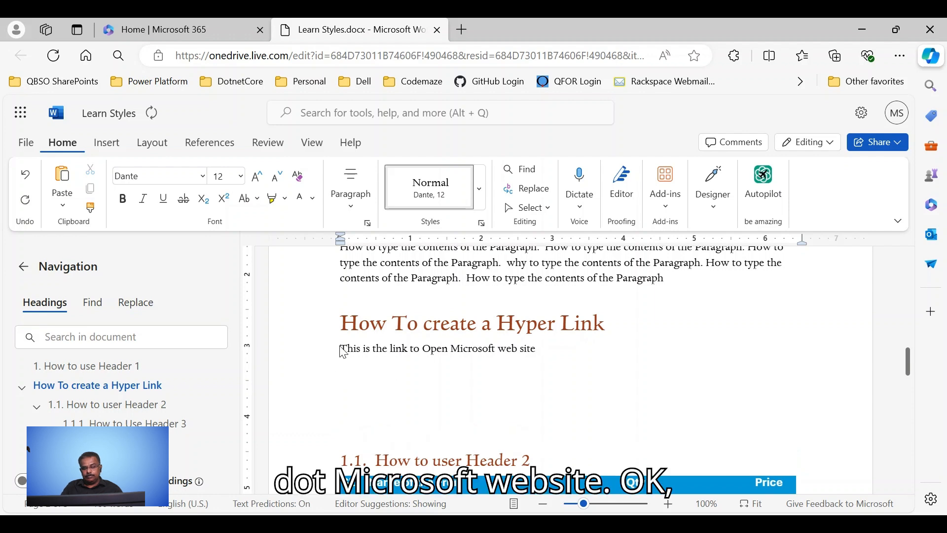
drag(340, 349, 539, 350)
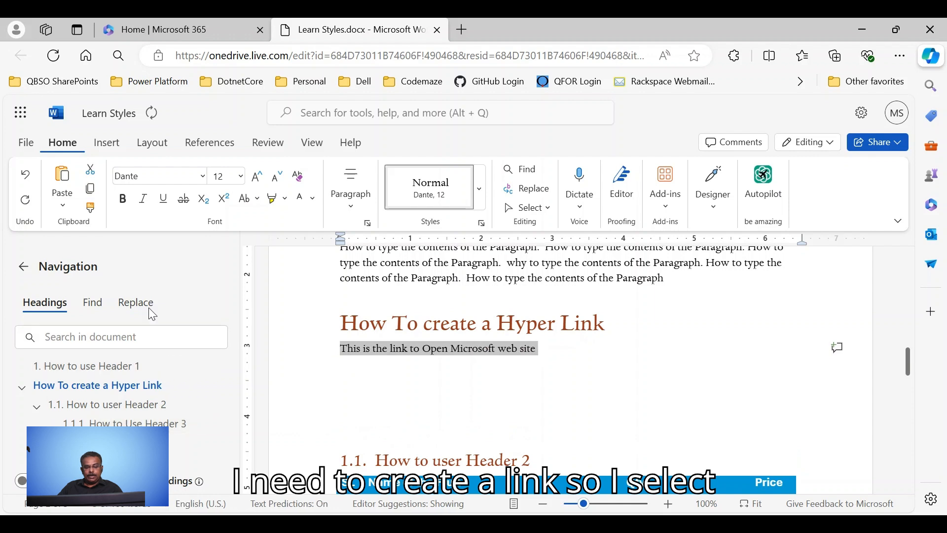
right_click(369, 349)
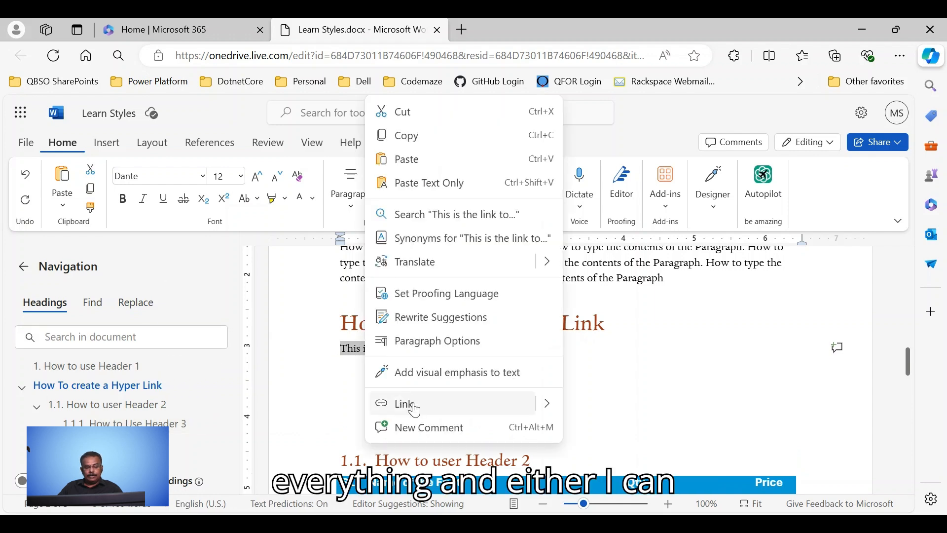
key(Escape)
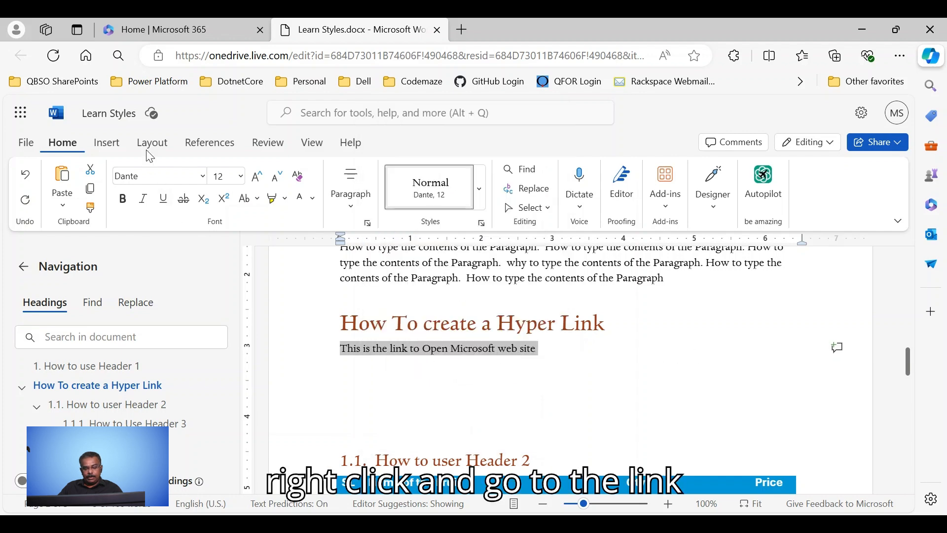
click(106, 144)
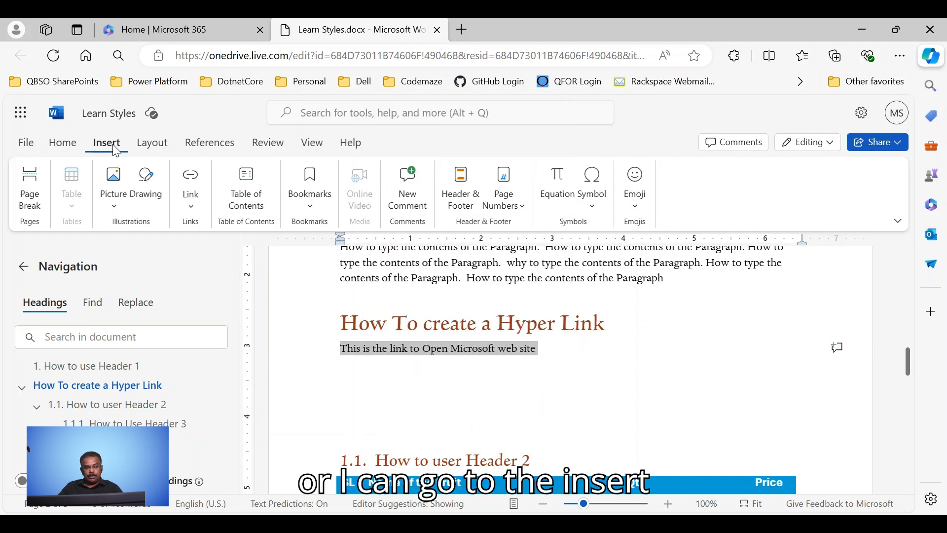
click(193, 211)
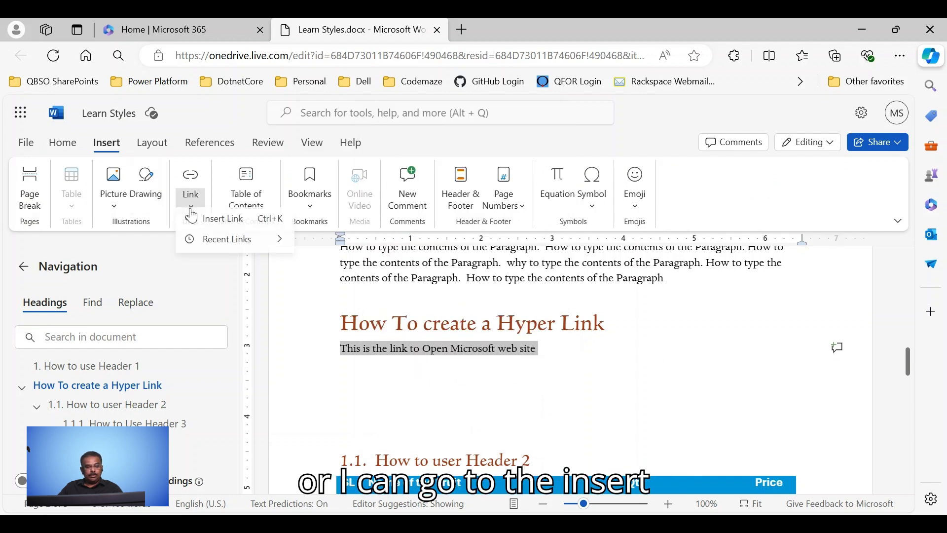
click(228, 228)
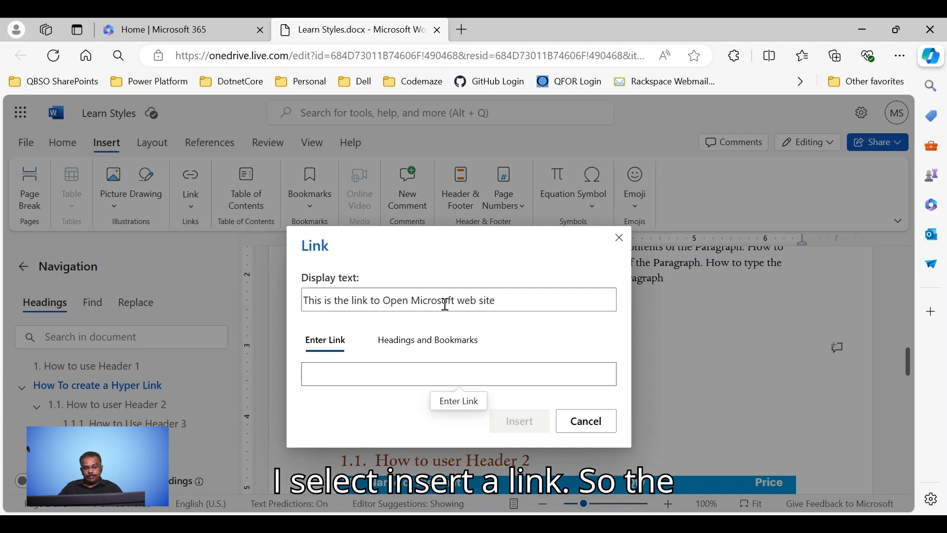
triple_click(500, 301)
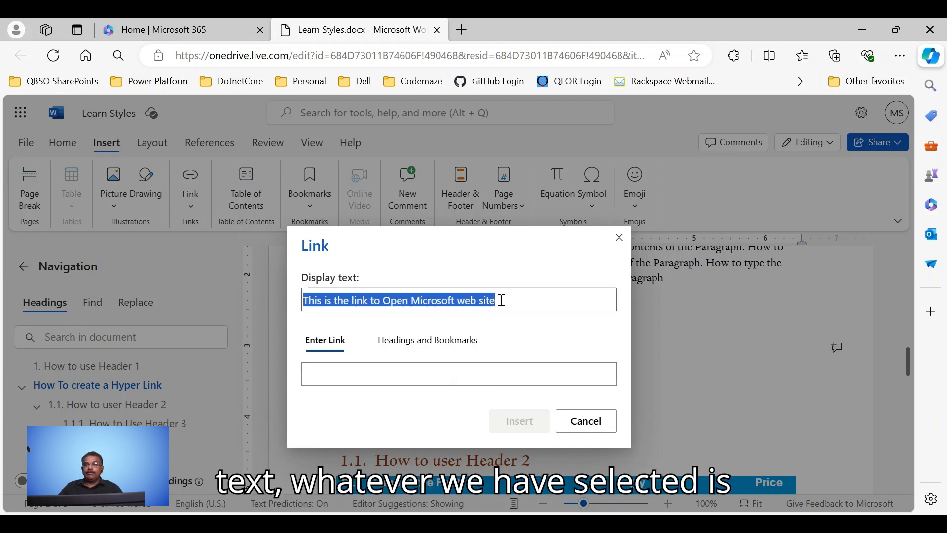
click(502, 301)
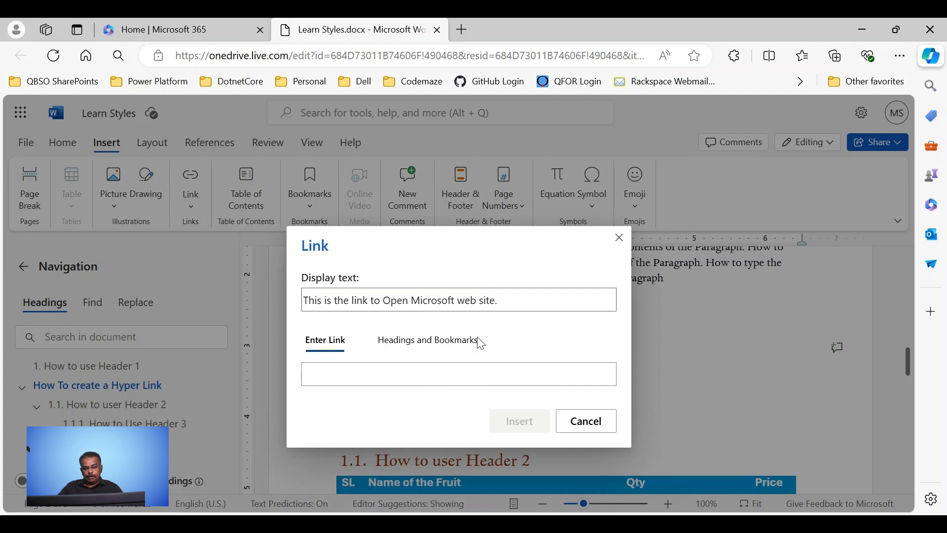
click(336, 380)
text(www.microsoft.com)
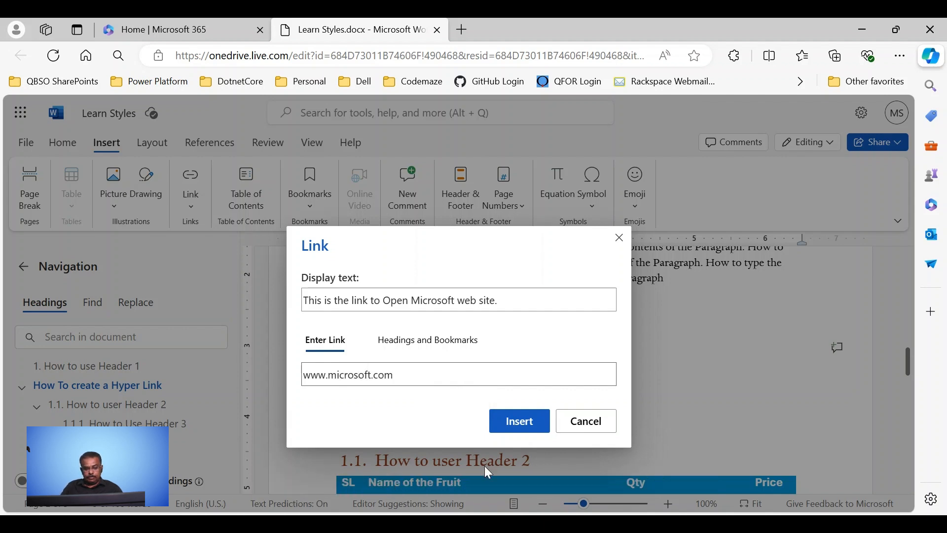
click(506, 424)
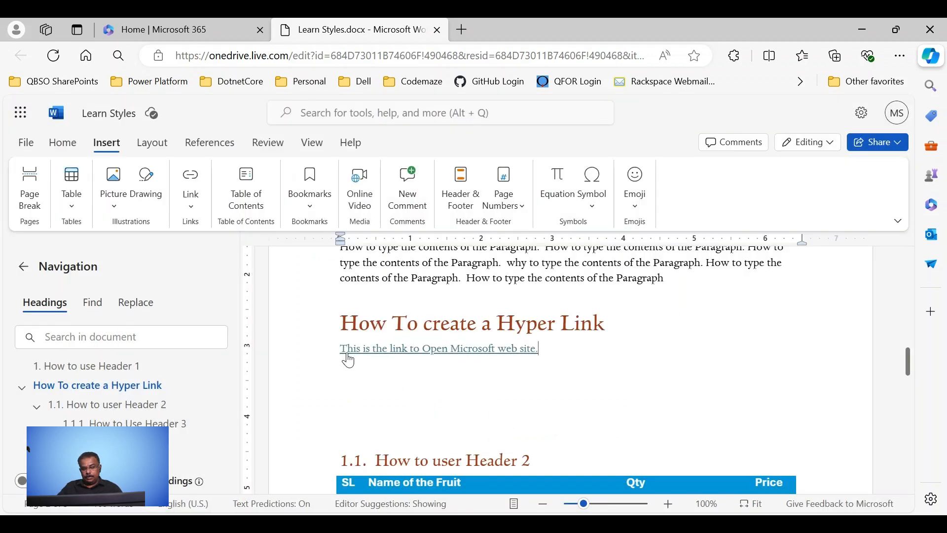
Step: Test the Microsoft hyperlink by opening its website from the link preview, and close the website to return to the document
click(383, 353)
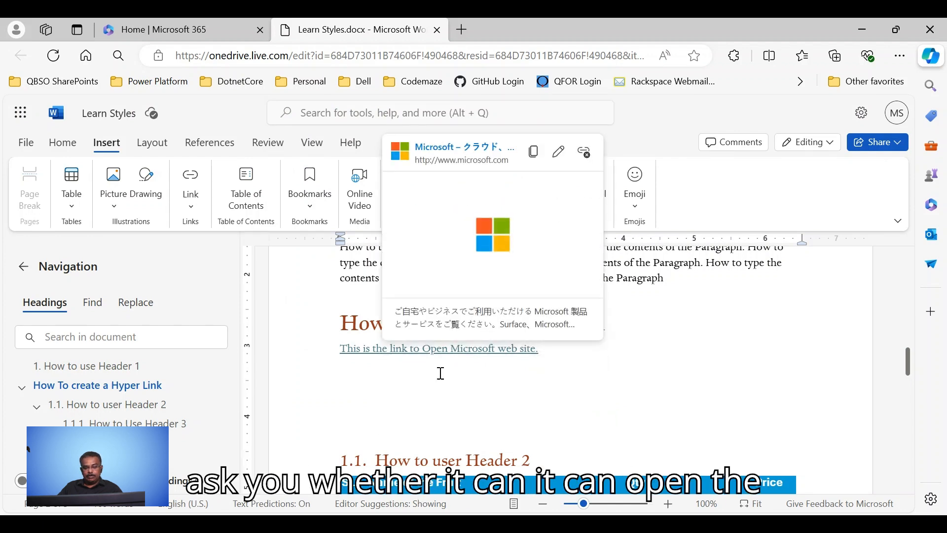
click(441, 354)
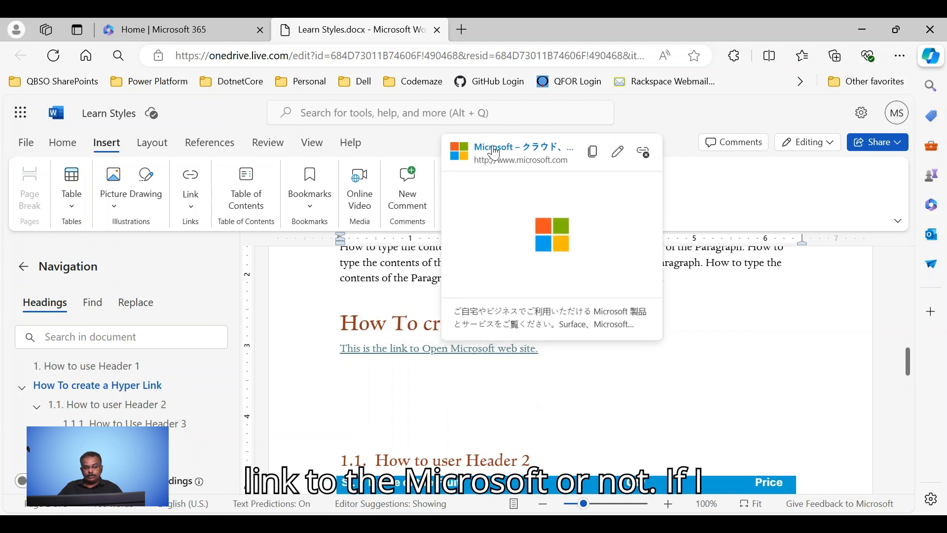
click(495, 150)
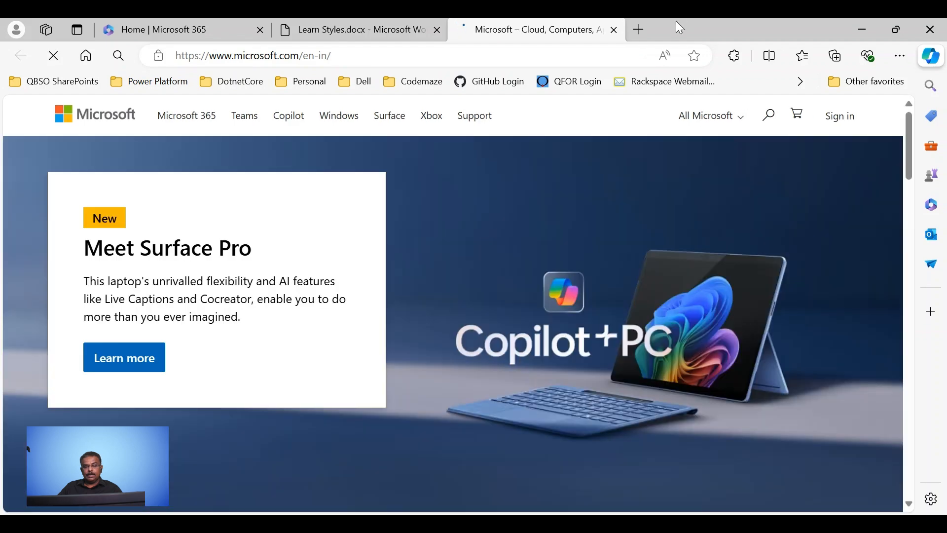
click(615, 31)
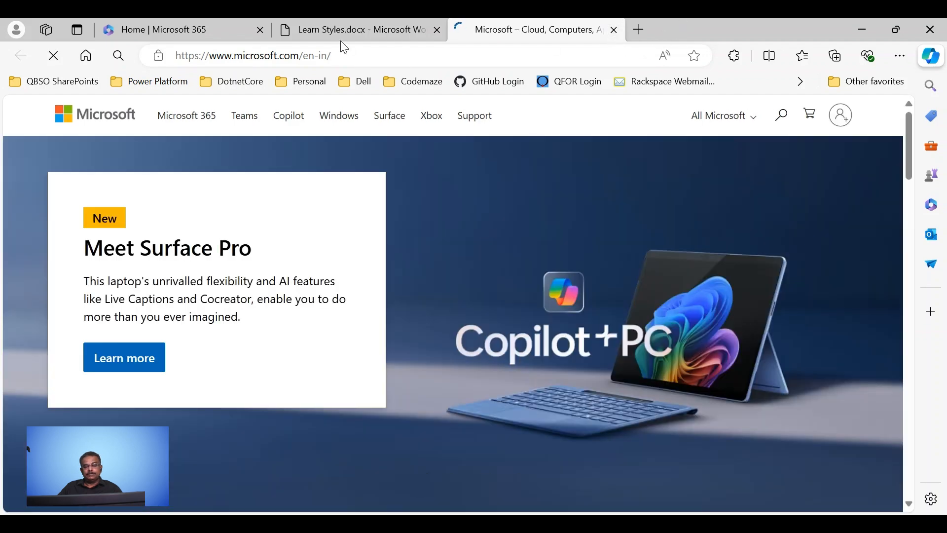
Step: Write "This is a link to another document" in the paragraph below the Microsoft hyperlink
click(444, 378)
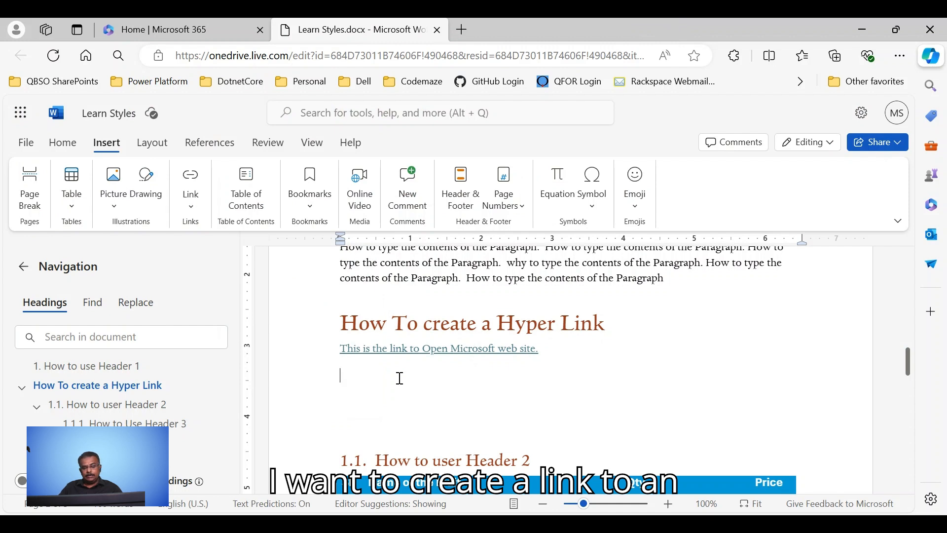
text(This is a)
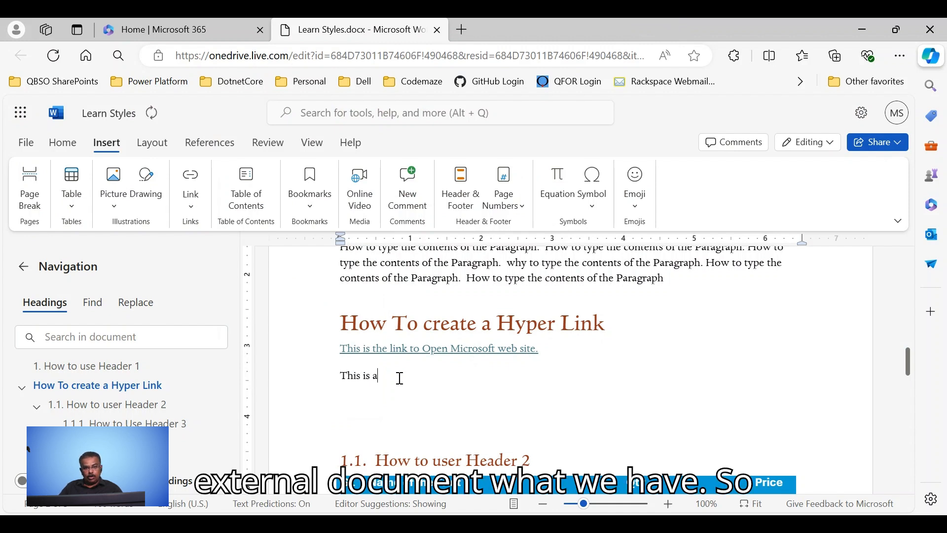
text( link to anothe c)
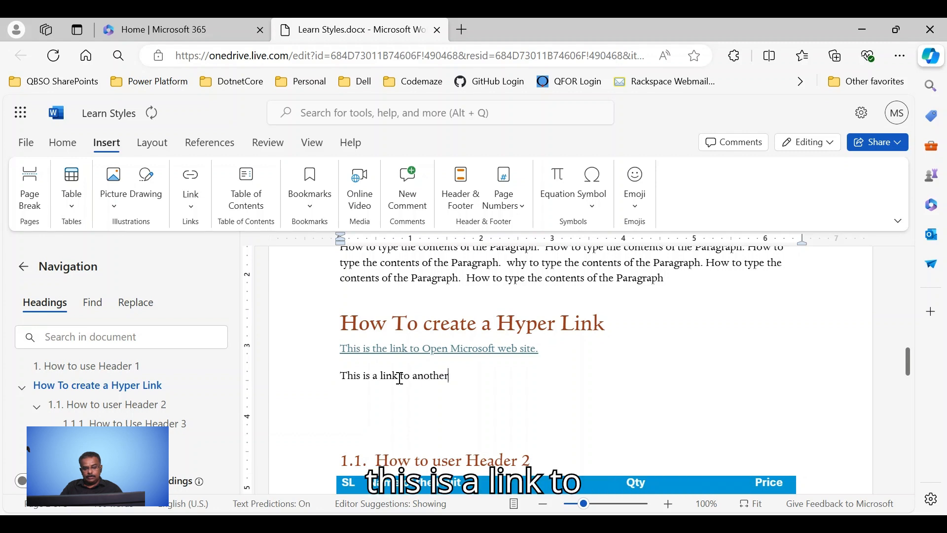
text(ocument)
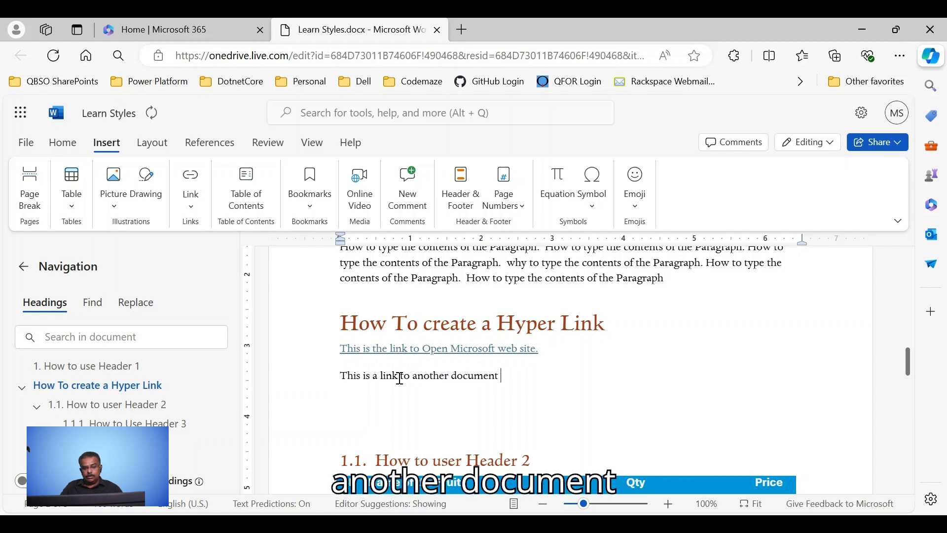
Step: Link the "This is a link to another document" text to the recent document "Welcome to yet another episode of H..."
drag(346, 374, 492, 375)
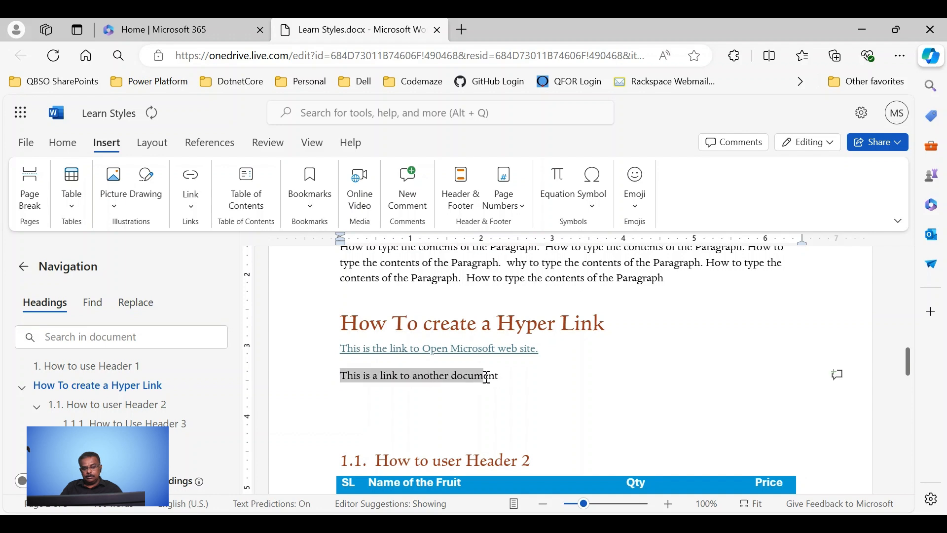
right_click(386, 378)
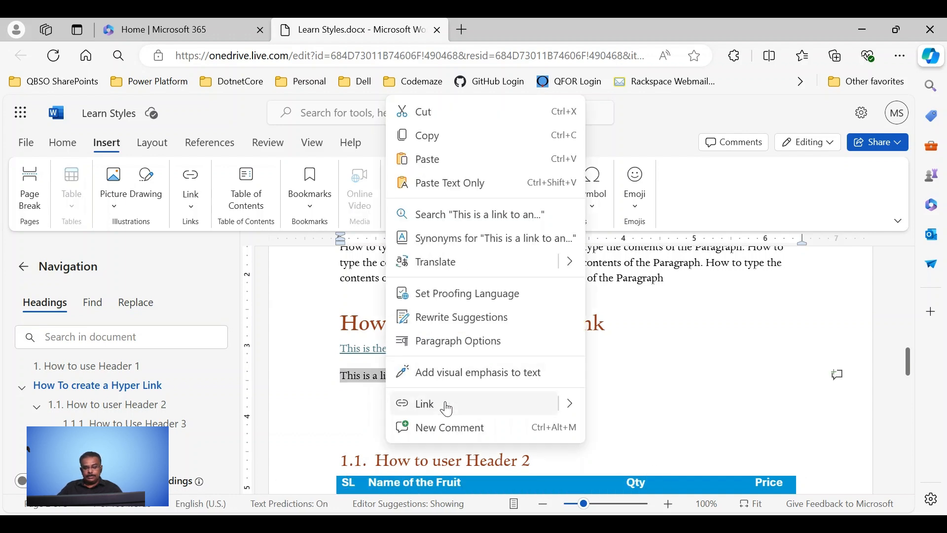
click(572, 410)
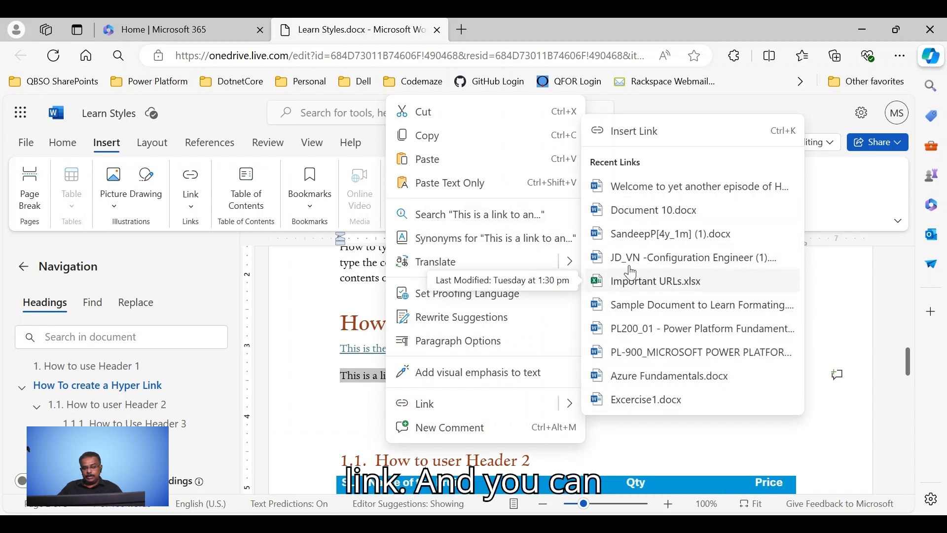
click(631, 191)
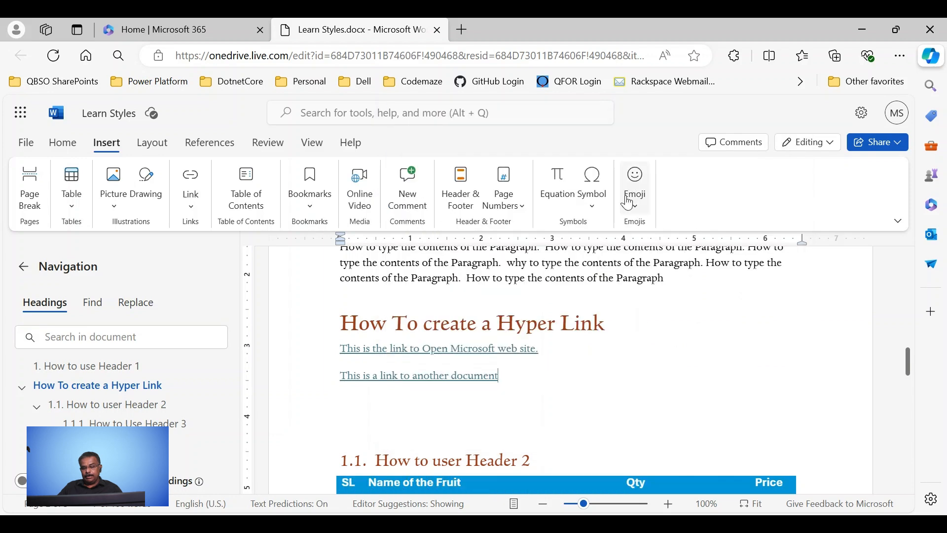
Step: Test the "This is a link to another document" hyperlink by opening its target, and close it to return to the document
click(408, 378)
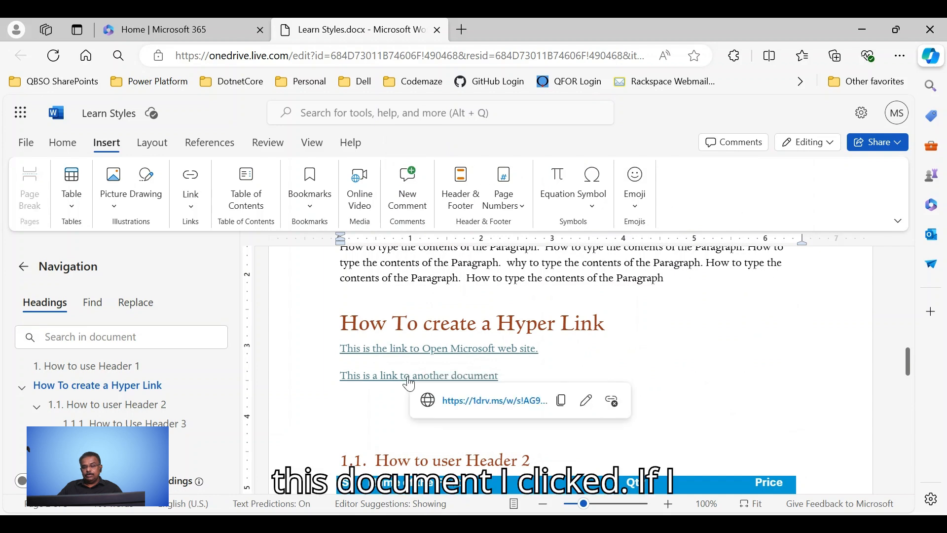
click(489, 403)
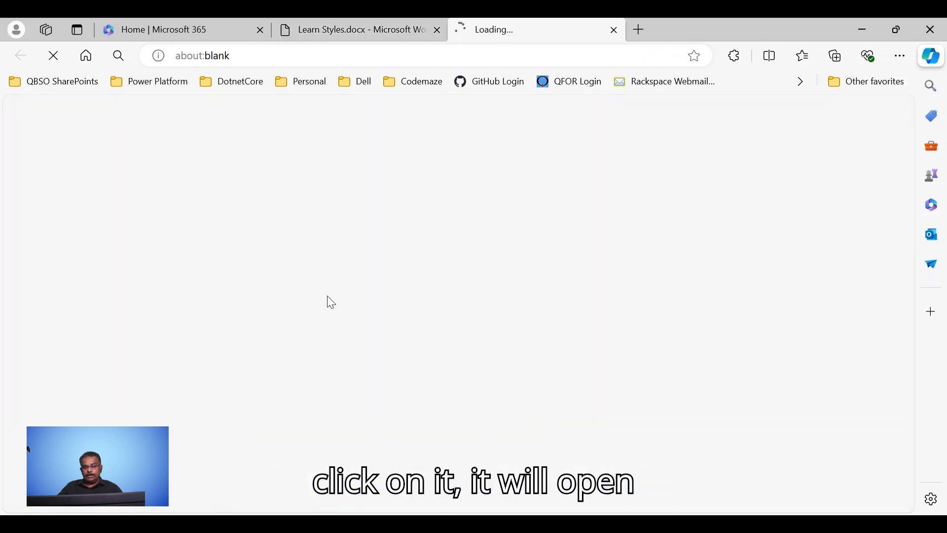
click(614, 31)
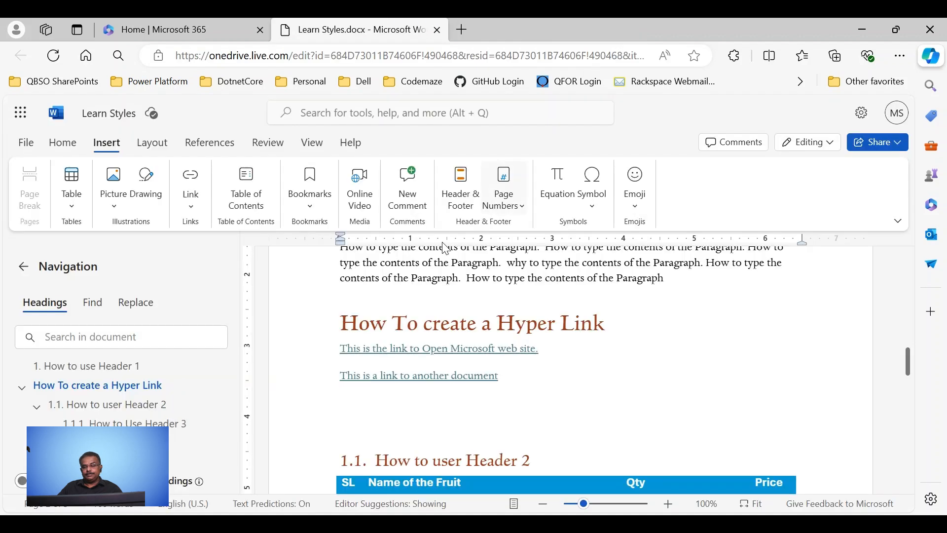
Step: Delete the Microsoft web site and other-document hyperlink sentences under the "How To create a Hyper Link" heading
click(388, 426)
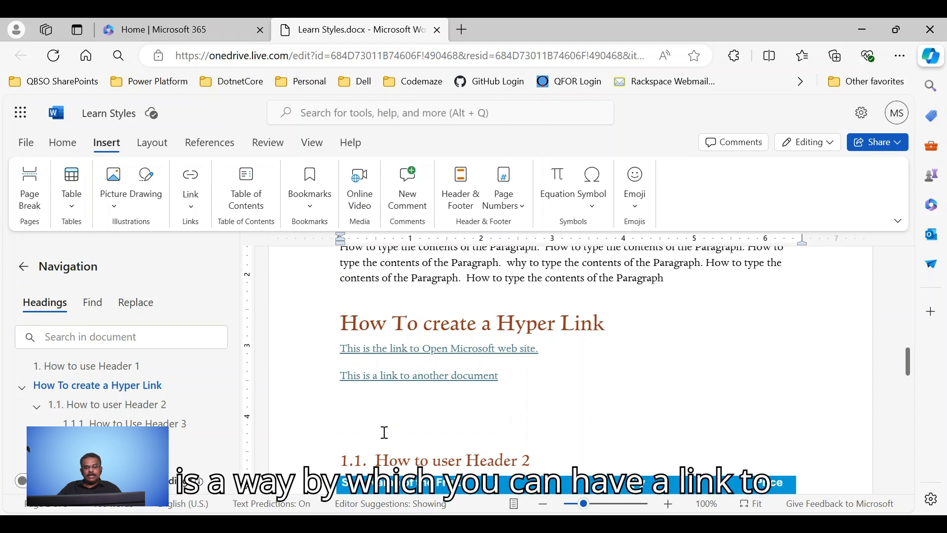
drag(339, 350, 535, 383)
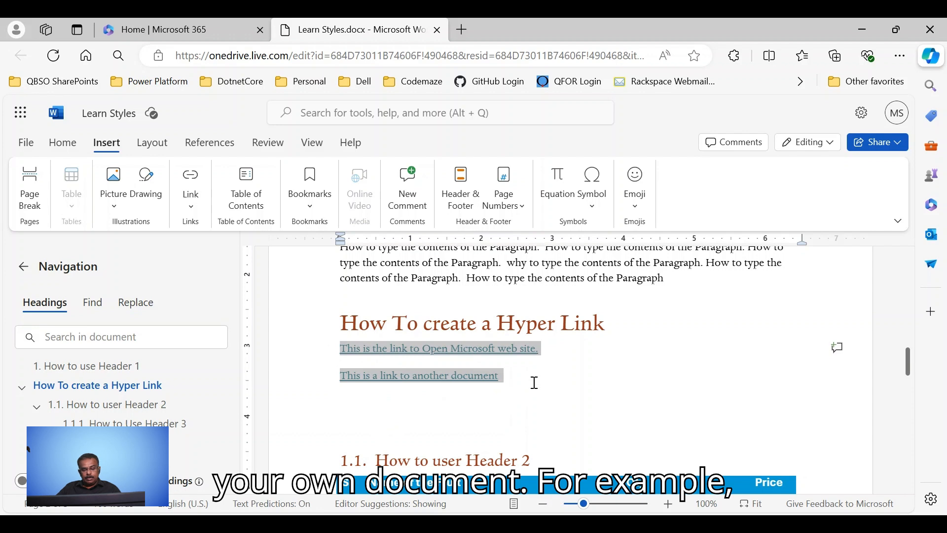
key(Delete)
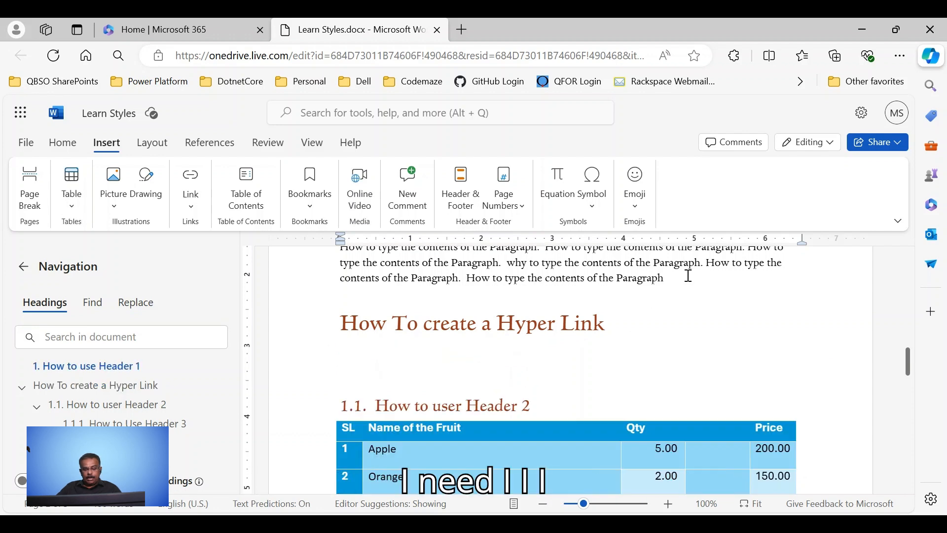
Step: Add the line "For futehr Reading see How to use Heading" below the paragraph of the "How to use Header 1" section
key(Return)
text(For futehr)
key(BackSpace)
text(futehr Reading see)
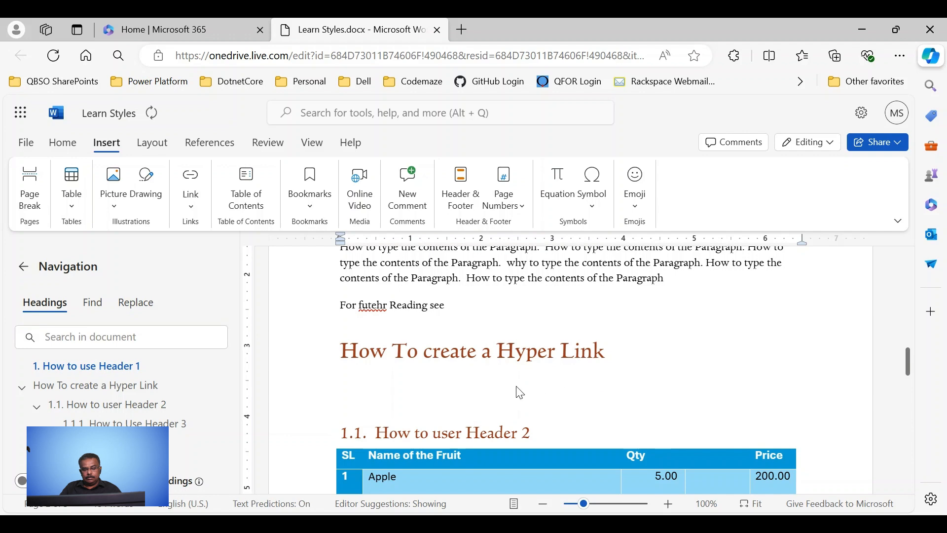
scroll(425, 375, down, 5)
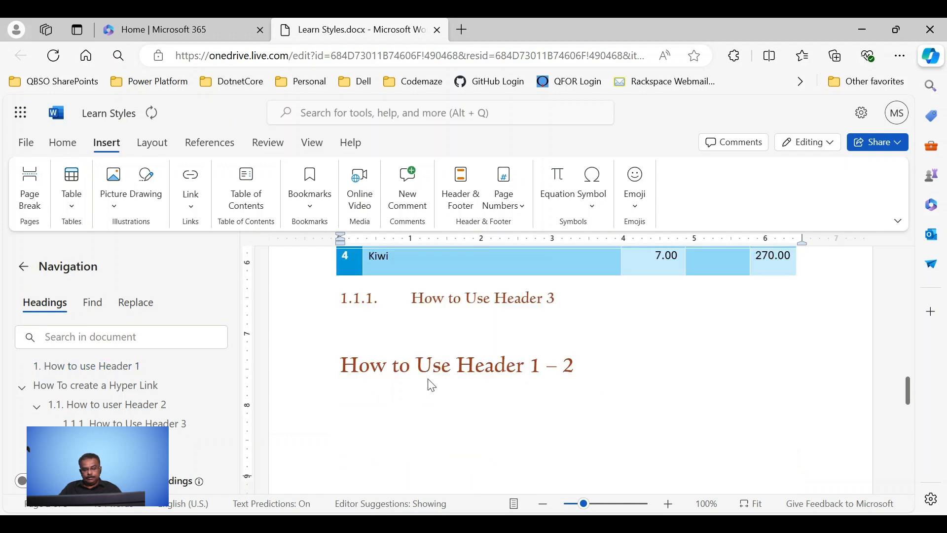
scroll(430, 382, up, 5)
text(ow to user H)
key(BackSpace)
key(BackSpace)
key(BackSpace)
text(He)
key(BackSpace)
key(BackSpace)
text(Heading)
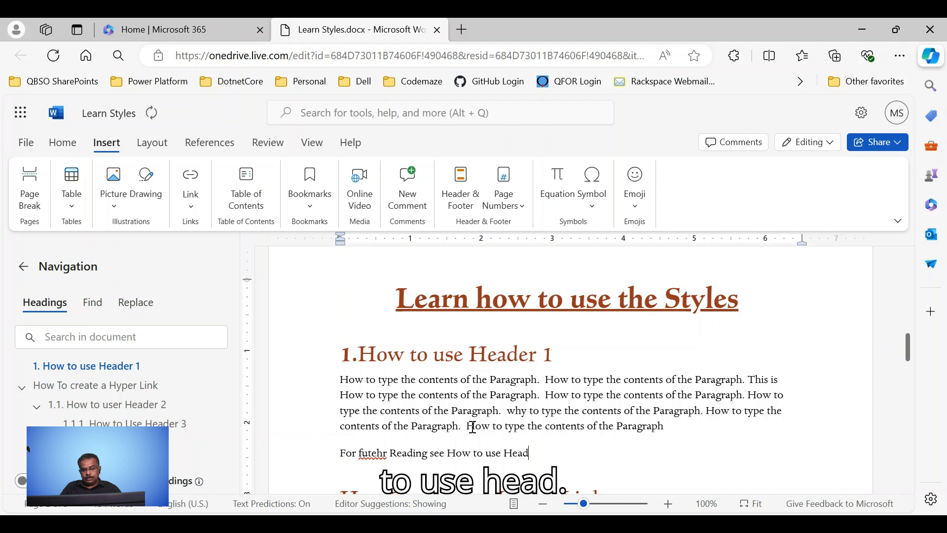
Step: Correct the misspelled word "futehr" to the suggested spelling "further" in the reading reference line
right_click(371, 458)
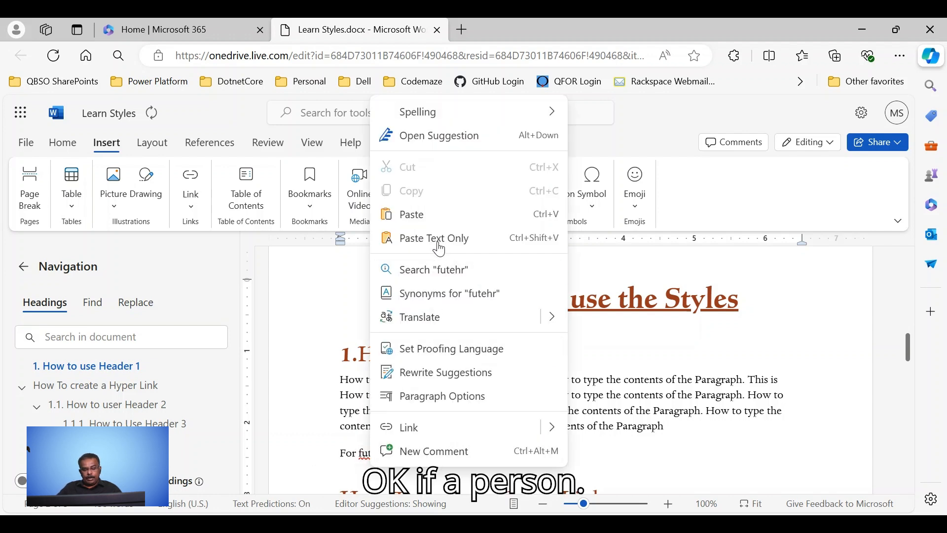
mouse_move(444, 117)
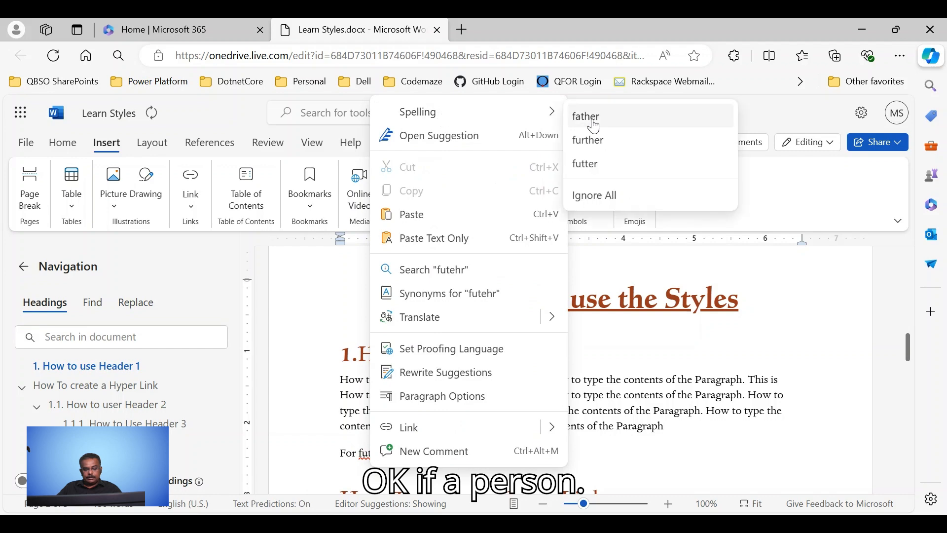
click(593, 141)
Step: Link the "For further Reading see How to use Heading" line to the document heading "How to Use Header 1 – 2"
scroll(373, 398, down, 6)
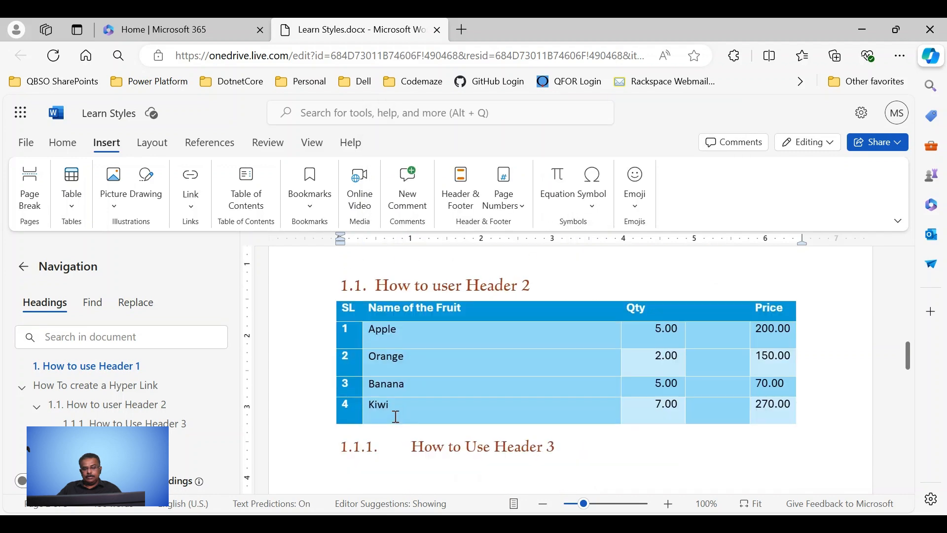
scroll(399, 352, up, 3)
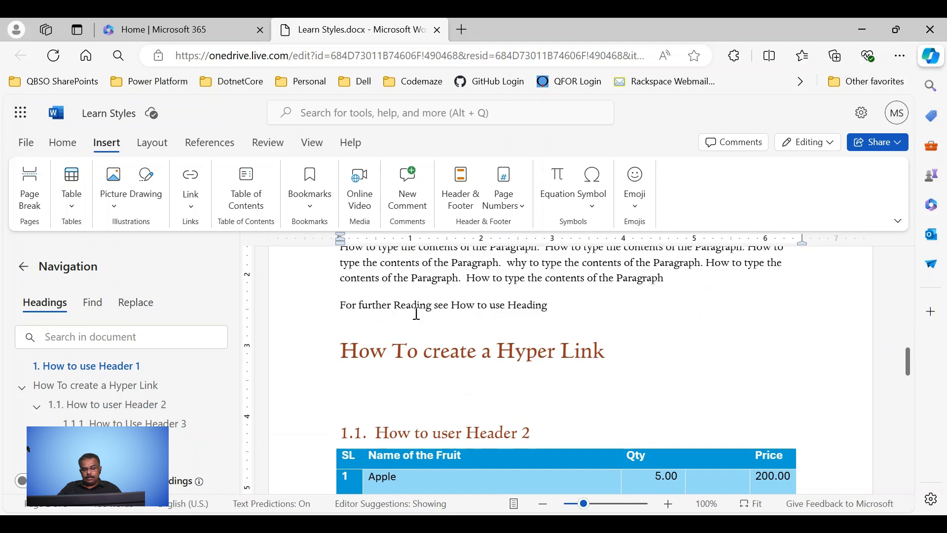
scroll(417, 301, down, 5)
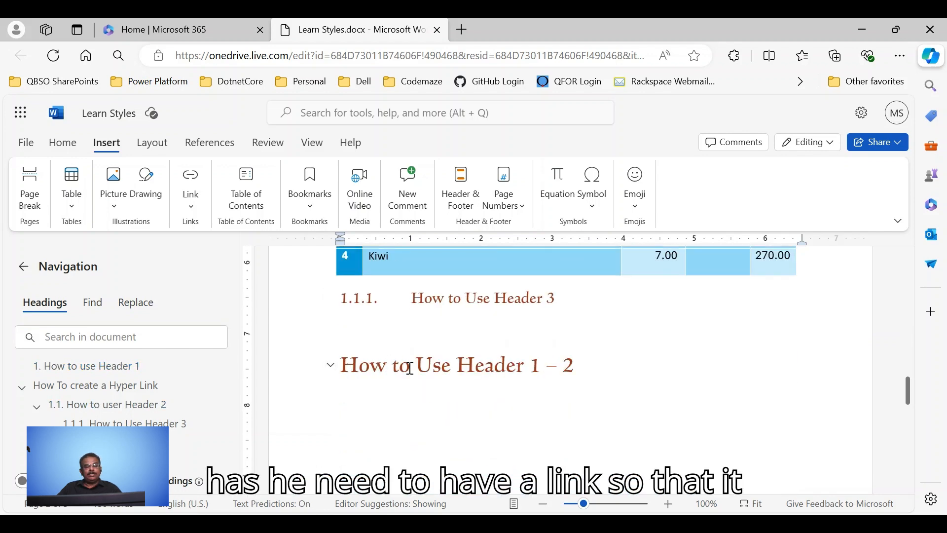
scroll(598, 372, up, 10)
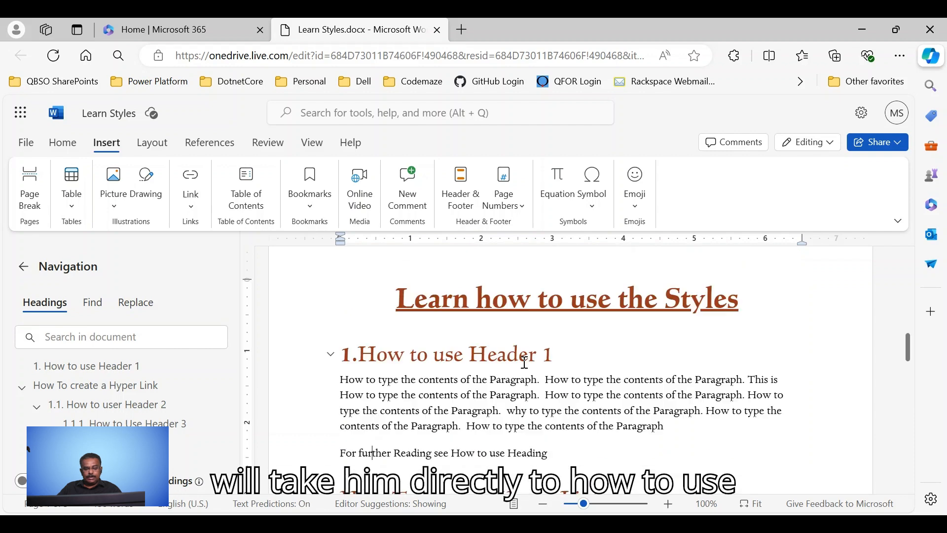
scroll(524, 359, down, 3)
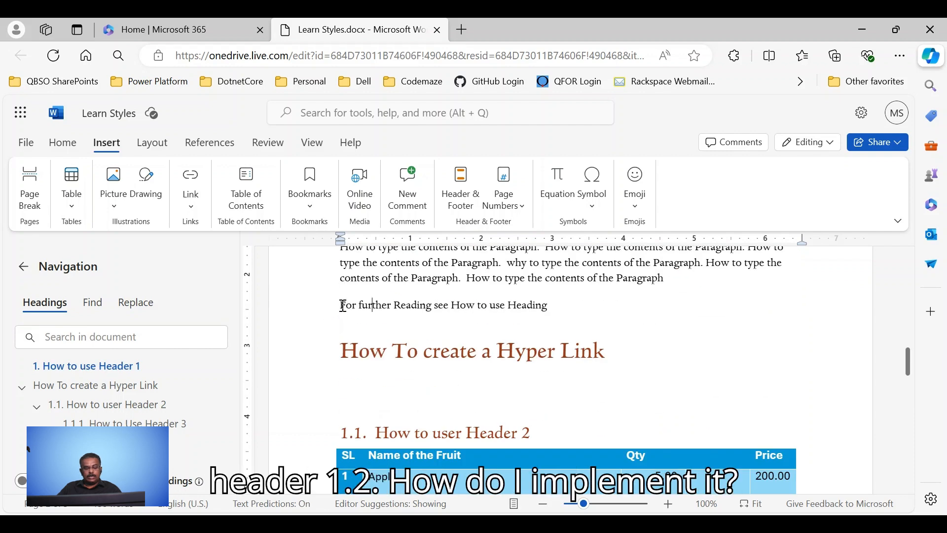
drag(340, 306, 549, 306)
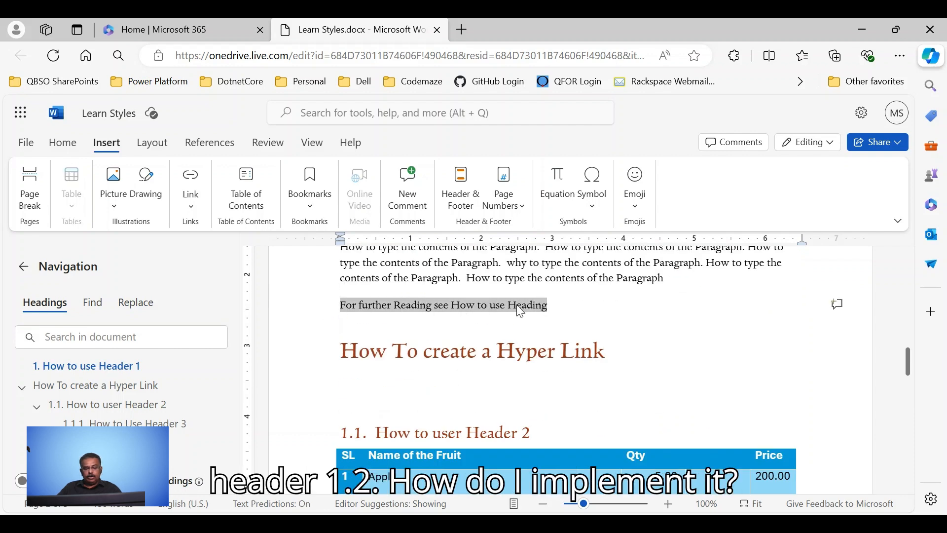
click(191, 195)
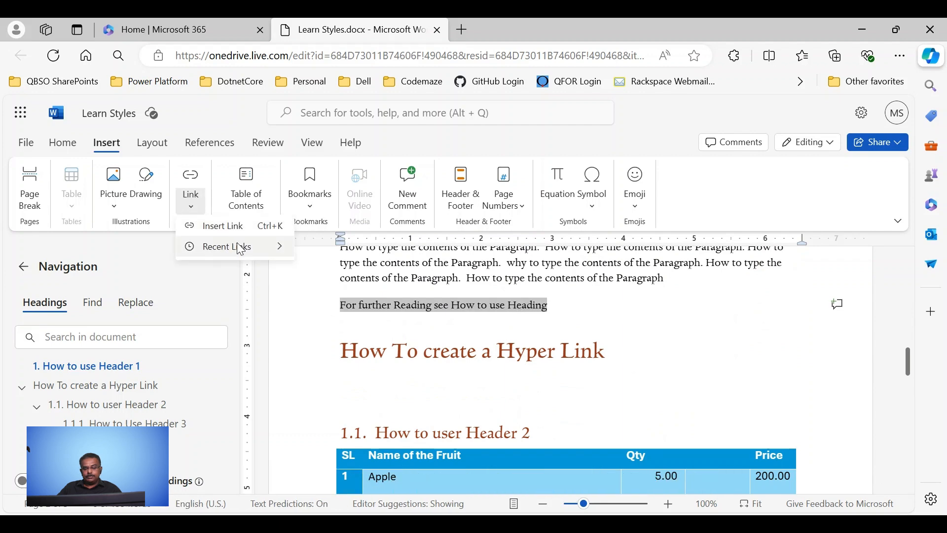
click(217, 226)
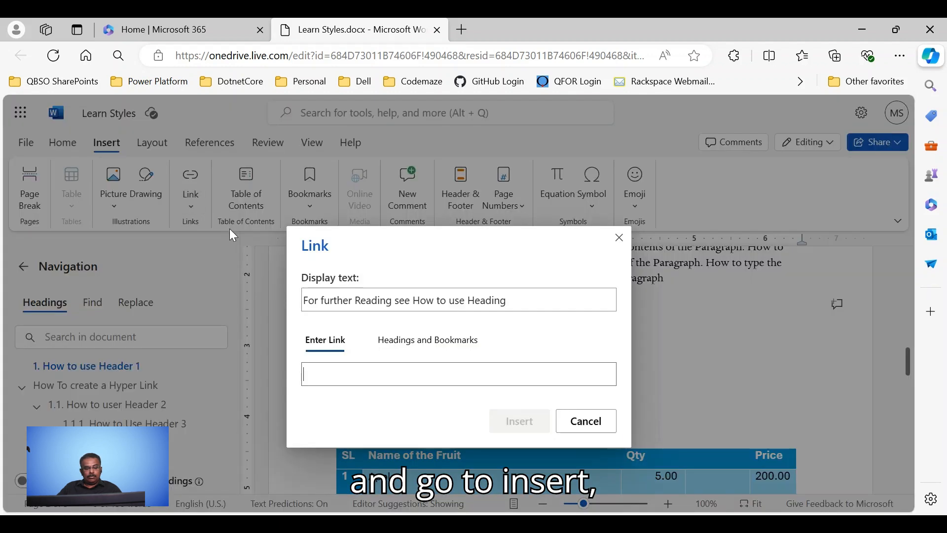
click(408, 348)
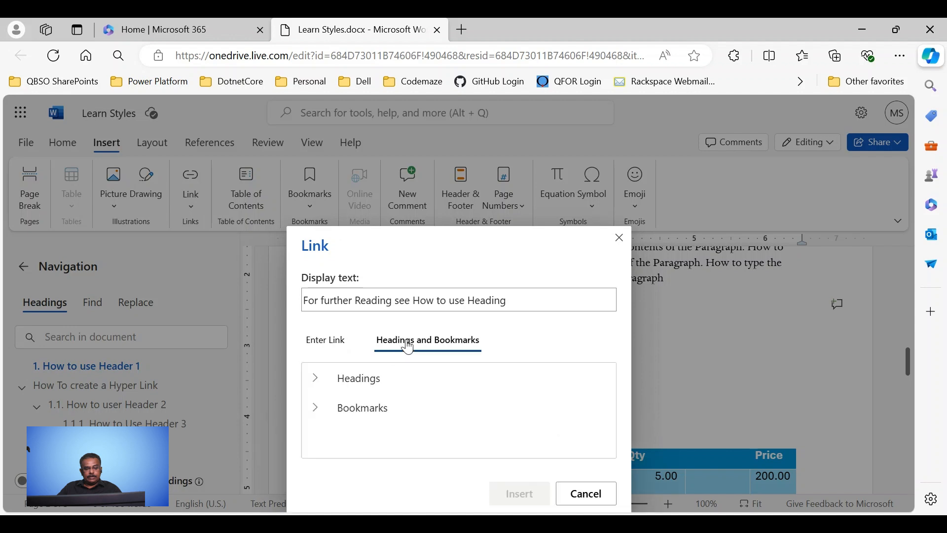
click(315, 381)
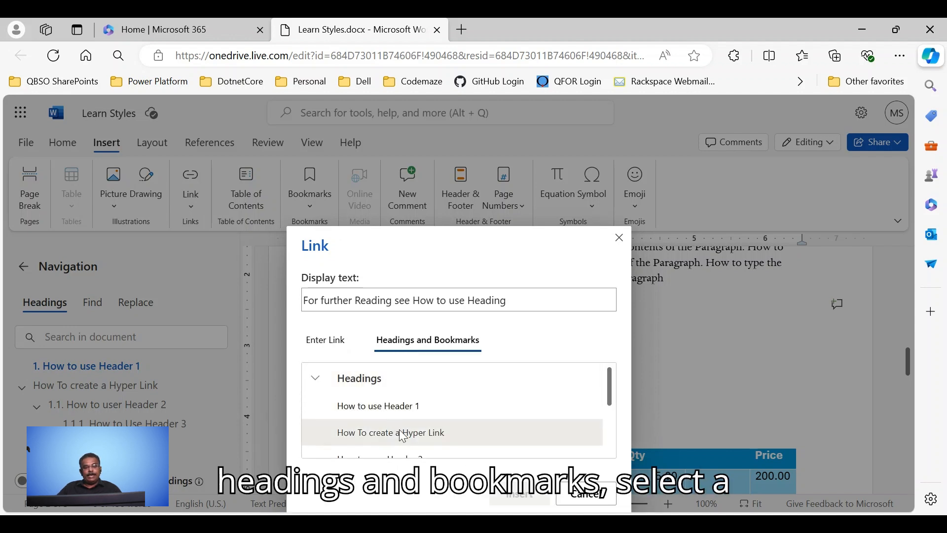
drag(609, 384, 609, 422)
click(419, 447)
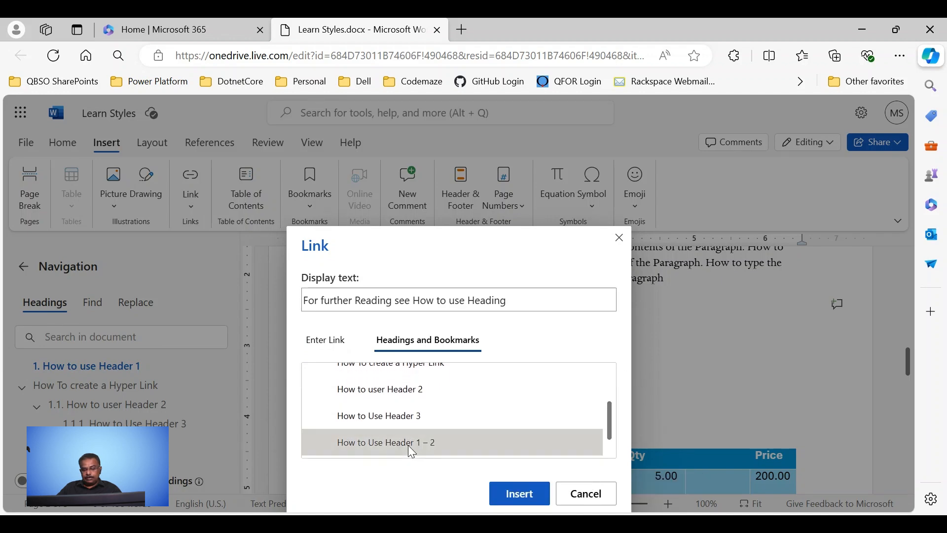
click(520, 494)
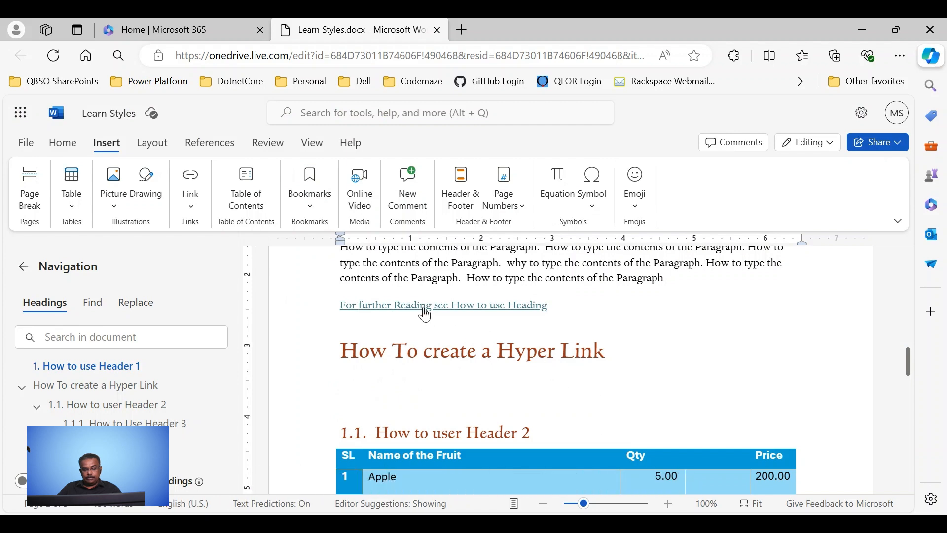
Step: Test the further-reading link by following it to its heading, and return to the "How to use Header 1" section
mouse_move(426, 314)
click(481, 331)
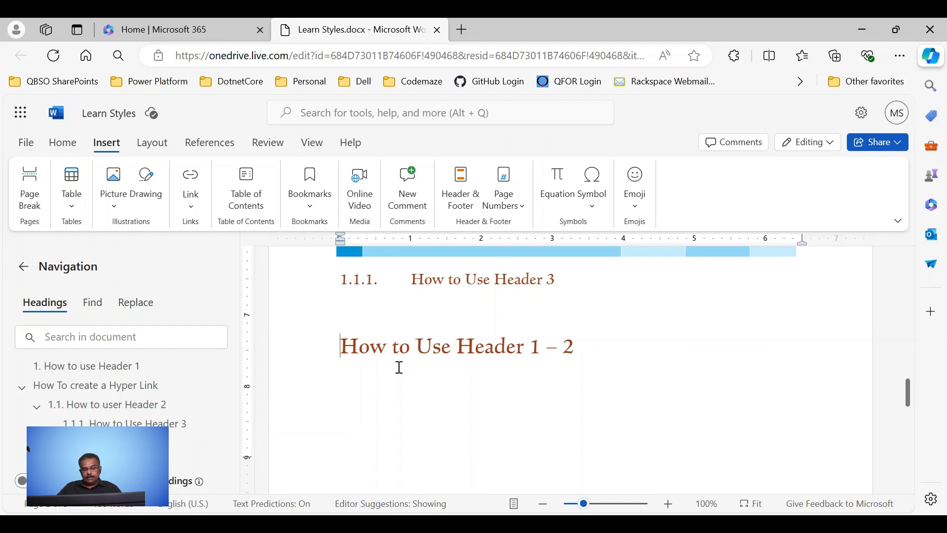
scroll(400, 368, up, 10)
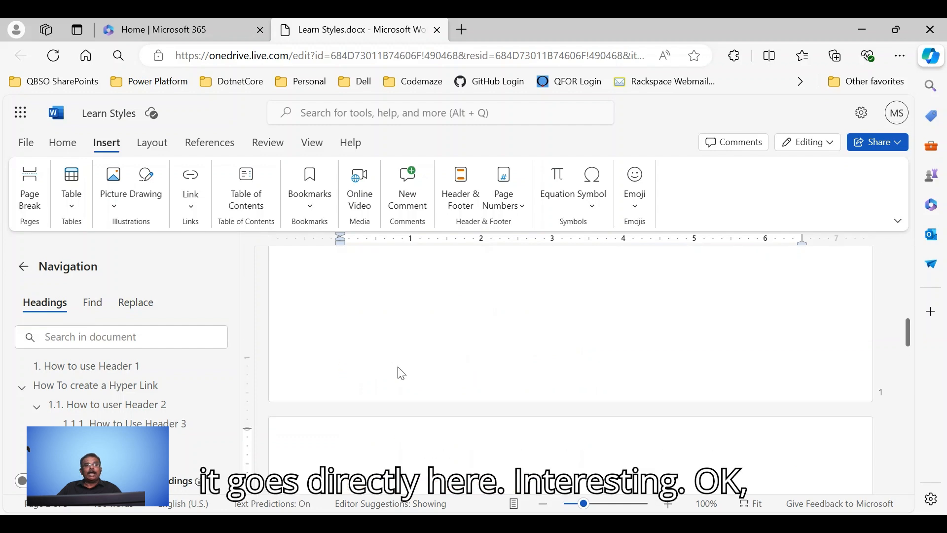
scroll(401, 370, down, 10)
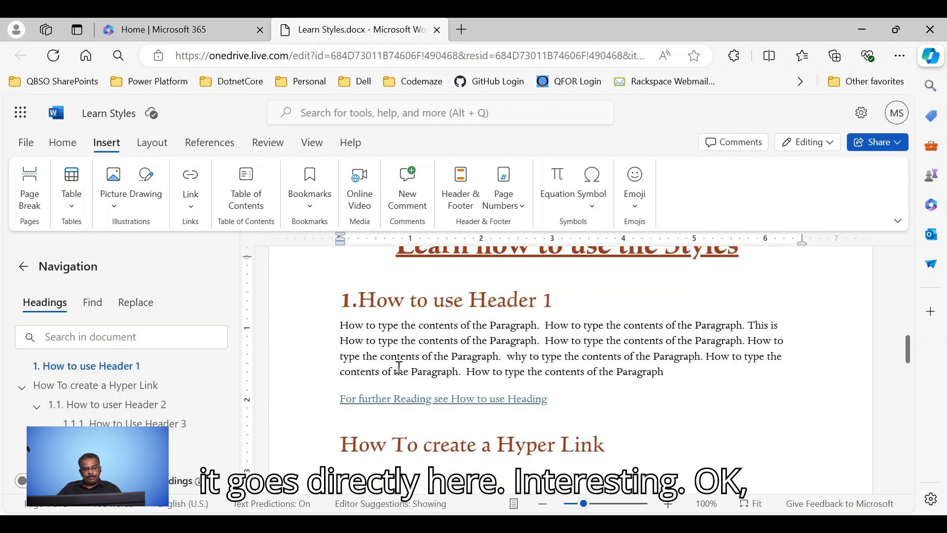
scroll(400, 368, up, 5)
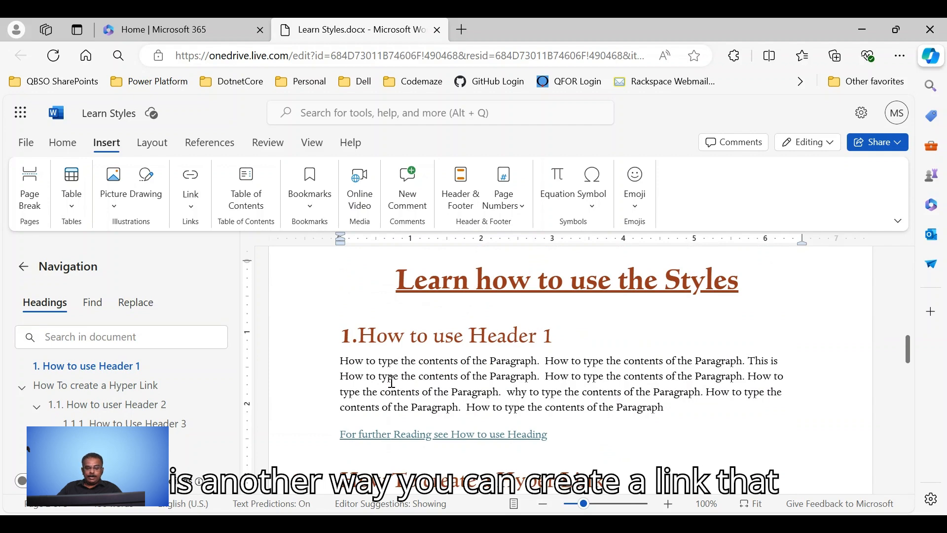
Step: Write "This is a Book Mark" under the "How To create a Hyper Link" heading, followed by a new paragraph
scroll(392, 381, down, 3)
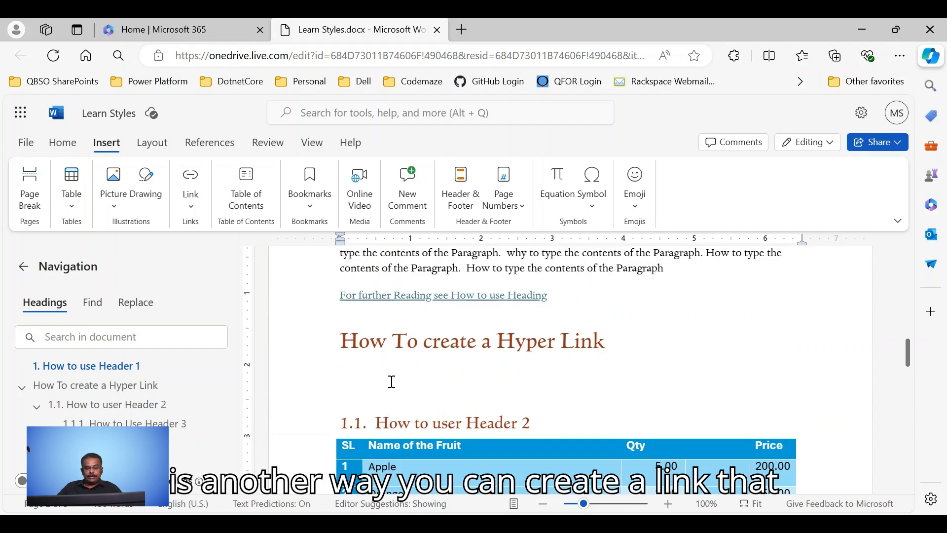
click(350, 367)
key(BackSpace)
key(Return)
text(This is a Book)
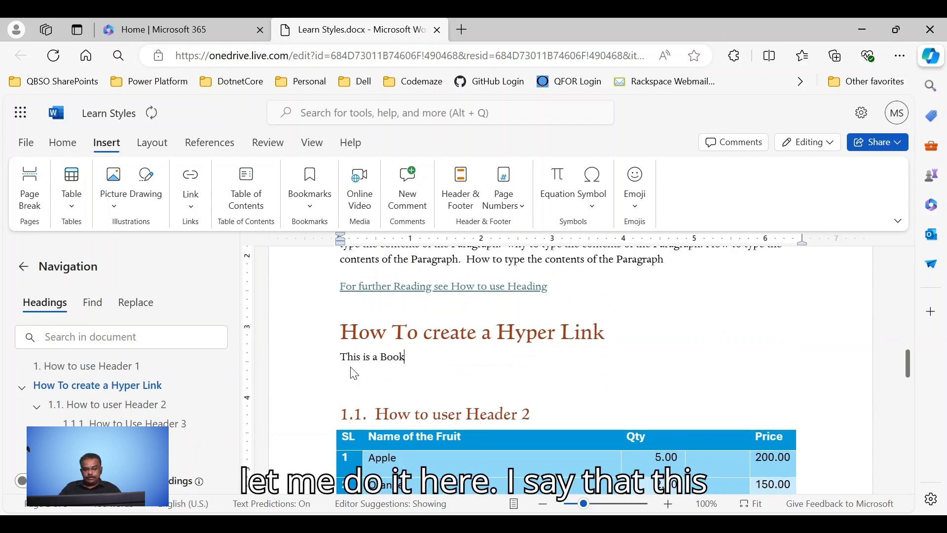
text( Mark)
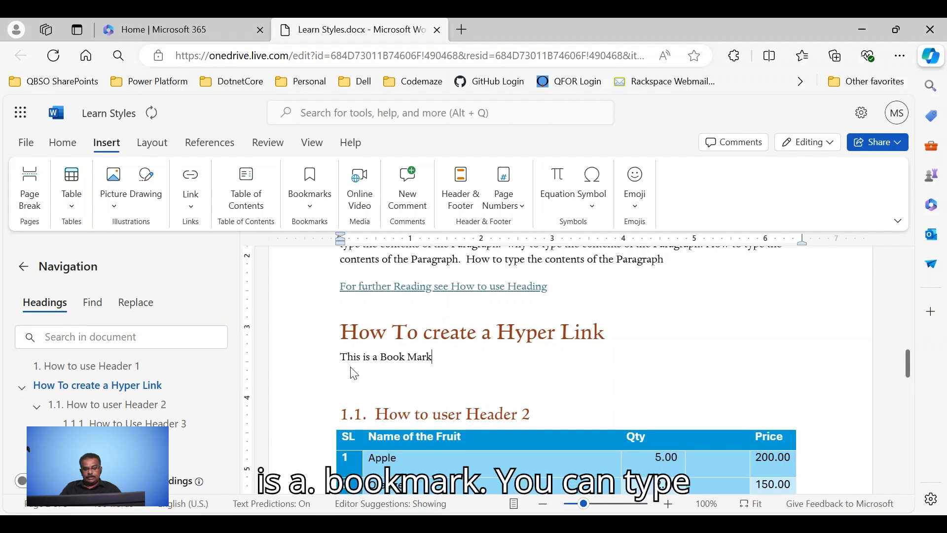
key(Return)
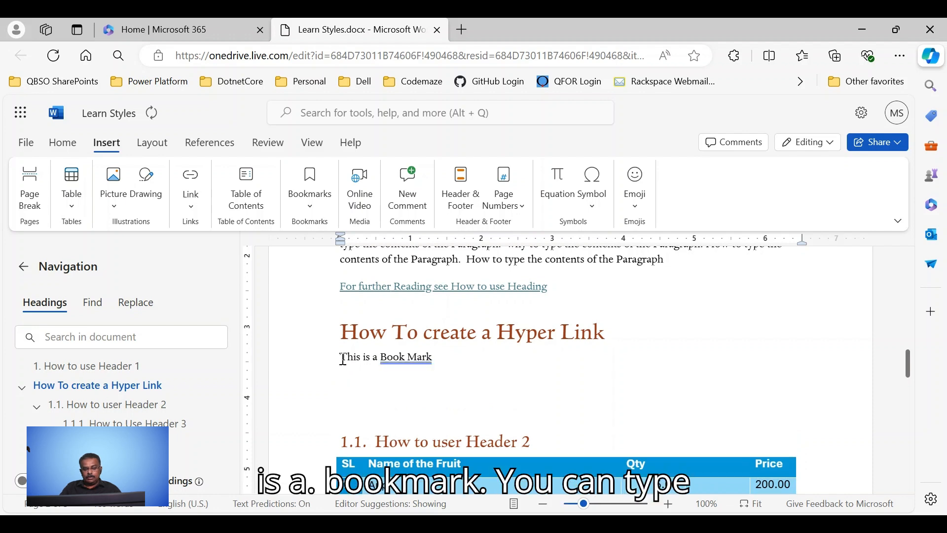
Step: Create a new bookmark on the "This is a Book Mark" line under the "How To create a Hyper Link" heading
drag(344, 359, 439, 358)
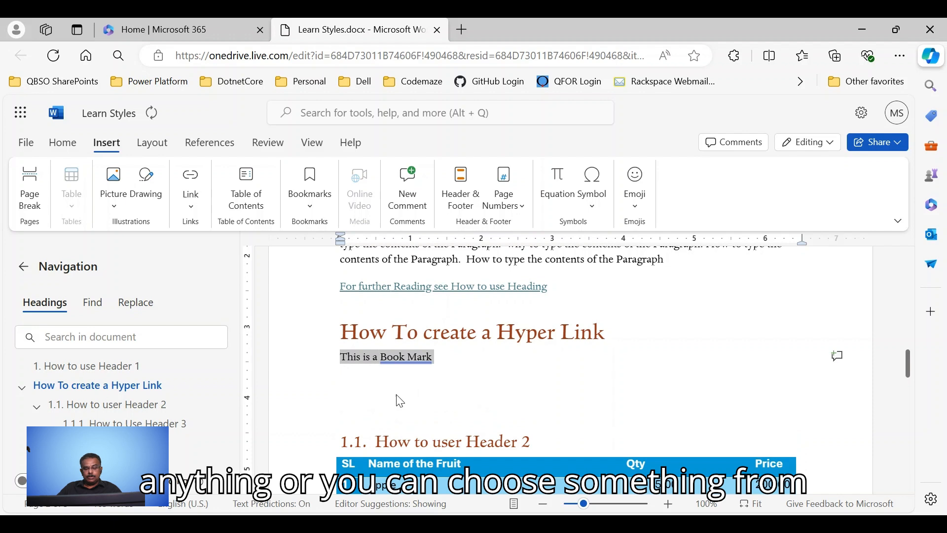
click(198, 213)
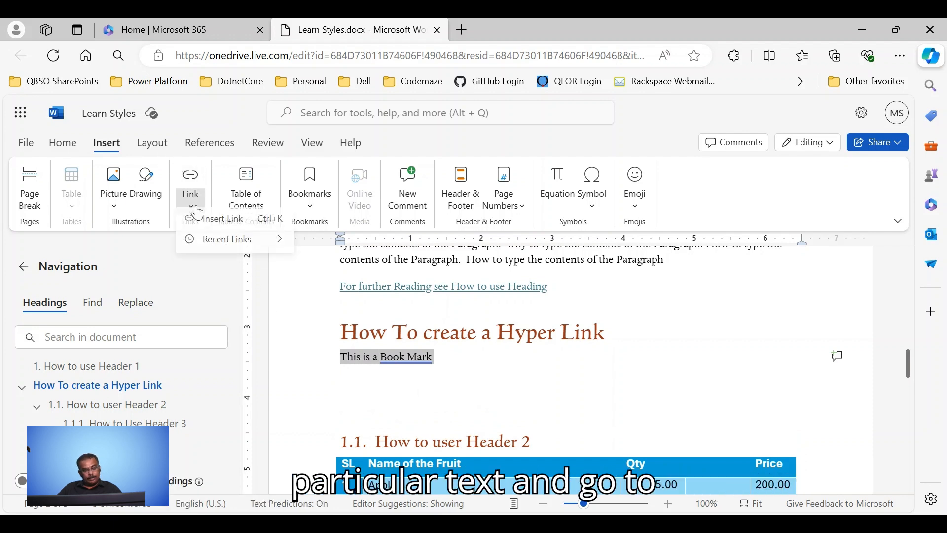
click(661, 351)
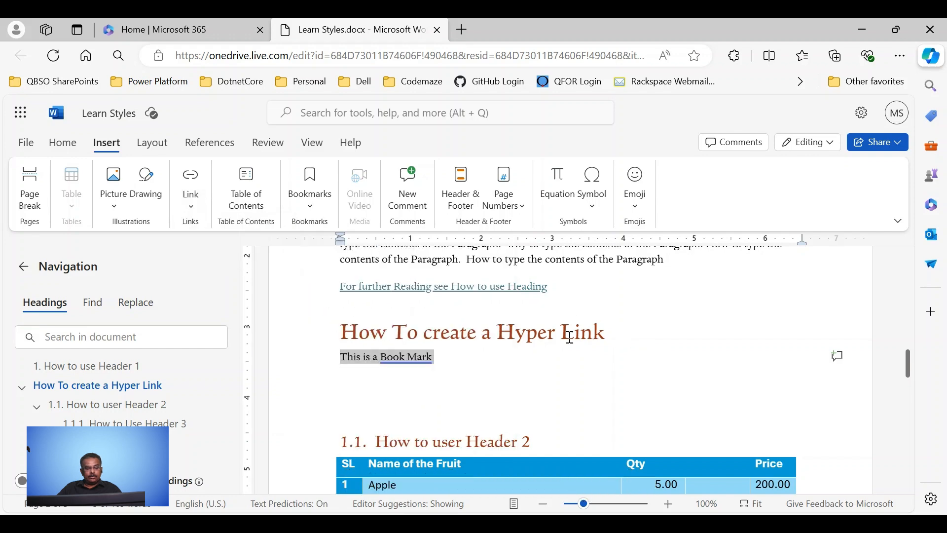
click(313, 207)
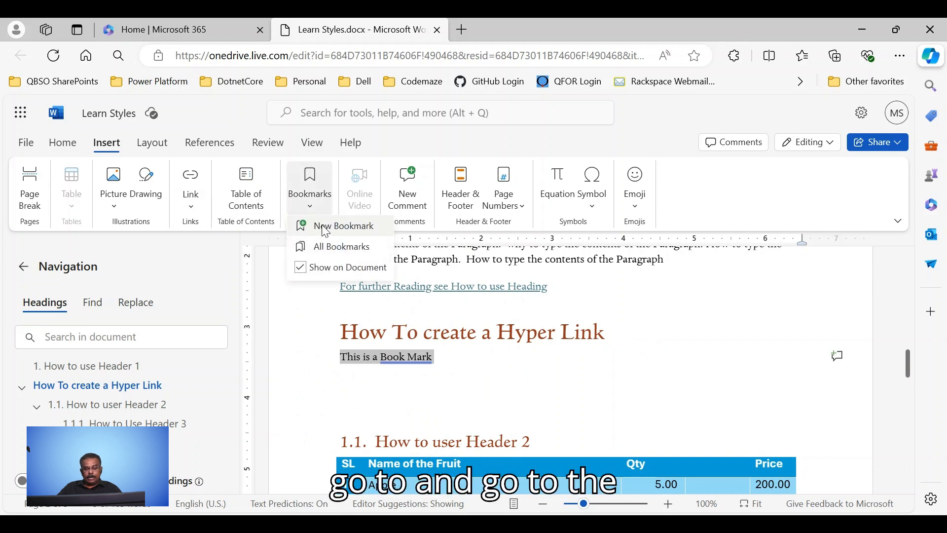
click(327, 228)
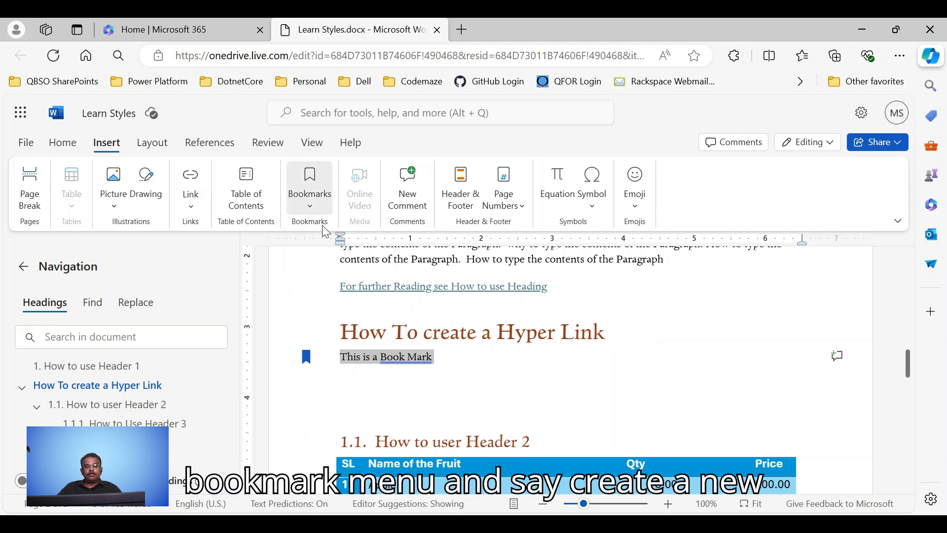
click(407, 358)
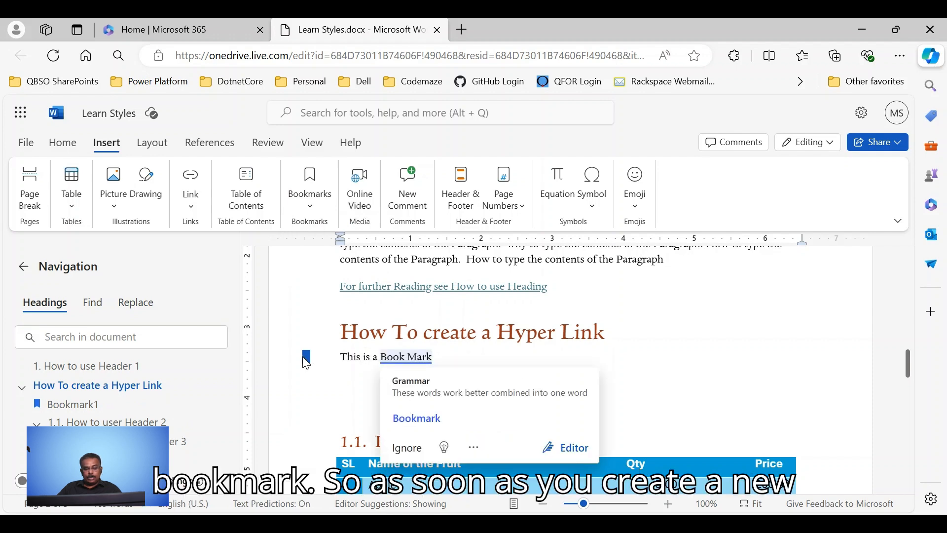
click(638, 330)
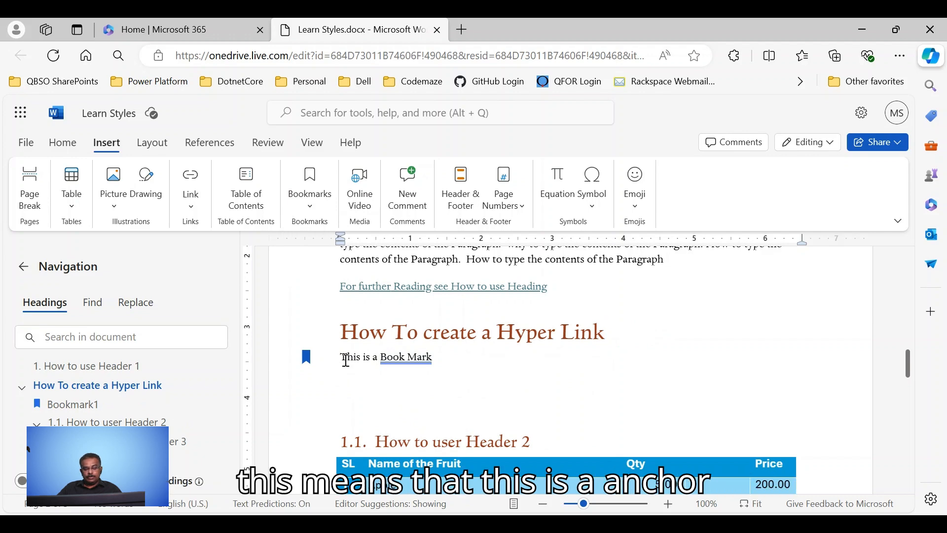
Step: Add a new line reading "Go To the 1st Book Mark" directly below the "How to use Header 1" heading
scroll(545, 356, up, 3)
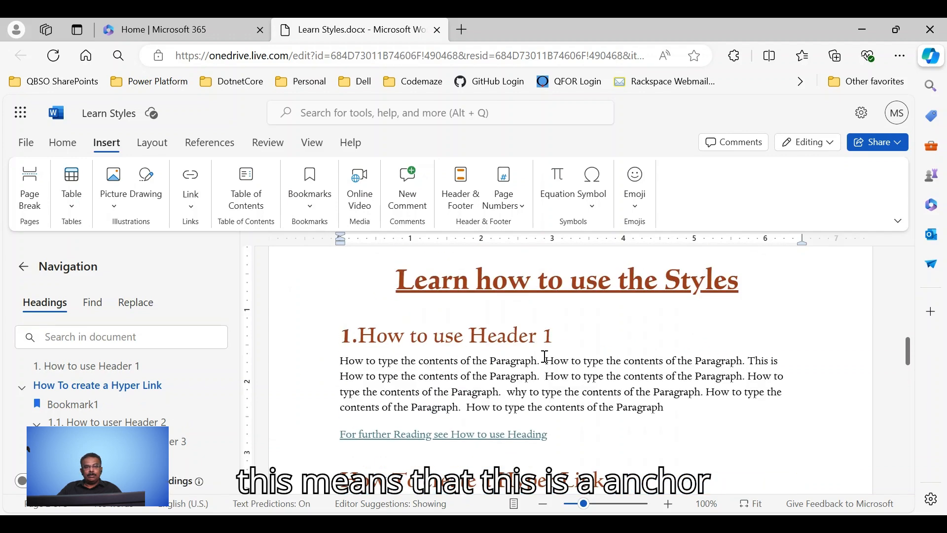
click(567, 336)
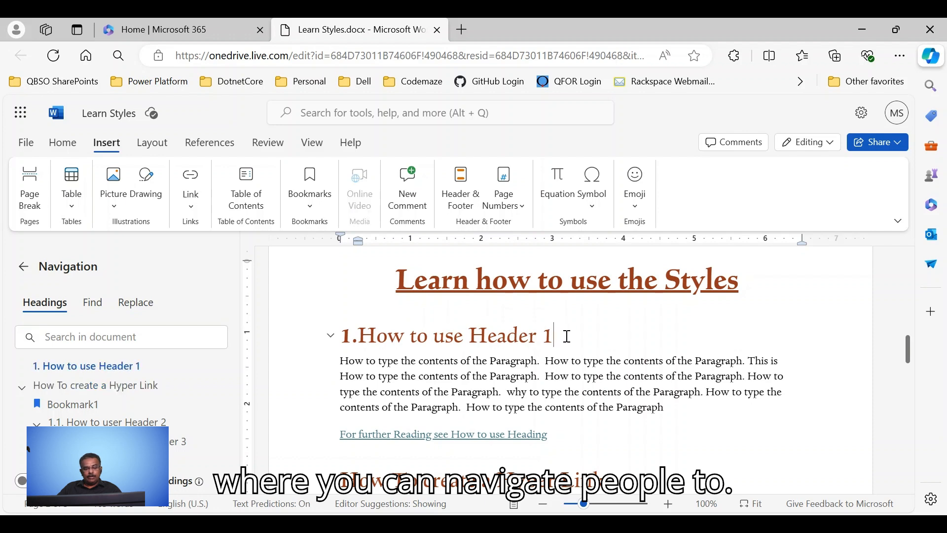
key(Return)
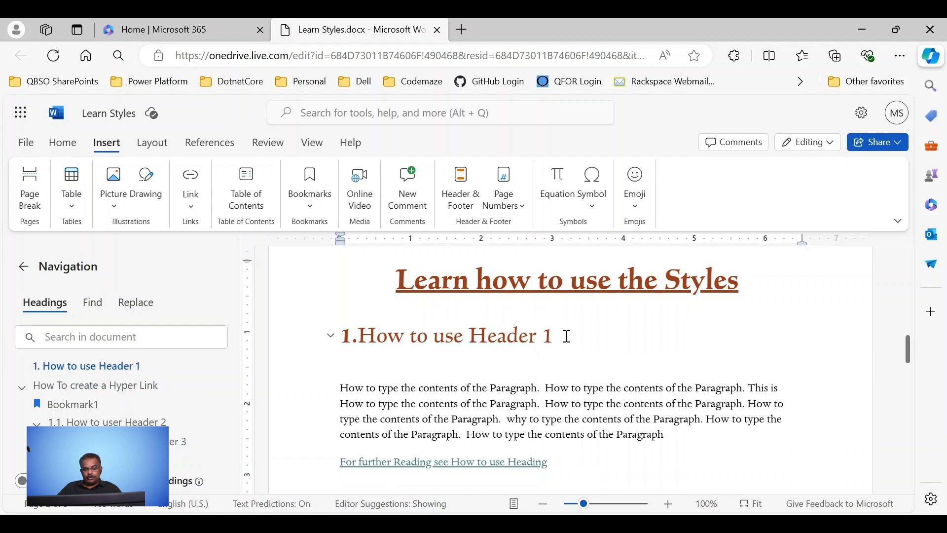
text(Got)
key(BackSpace)
text(To the 1st Booki)
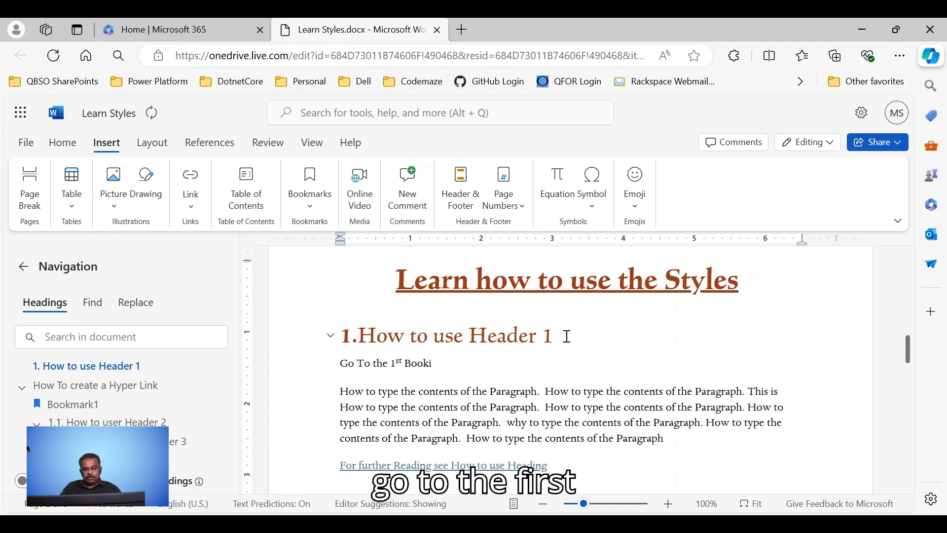
key(BackSpace)
text( Mark)
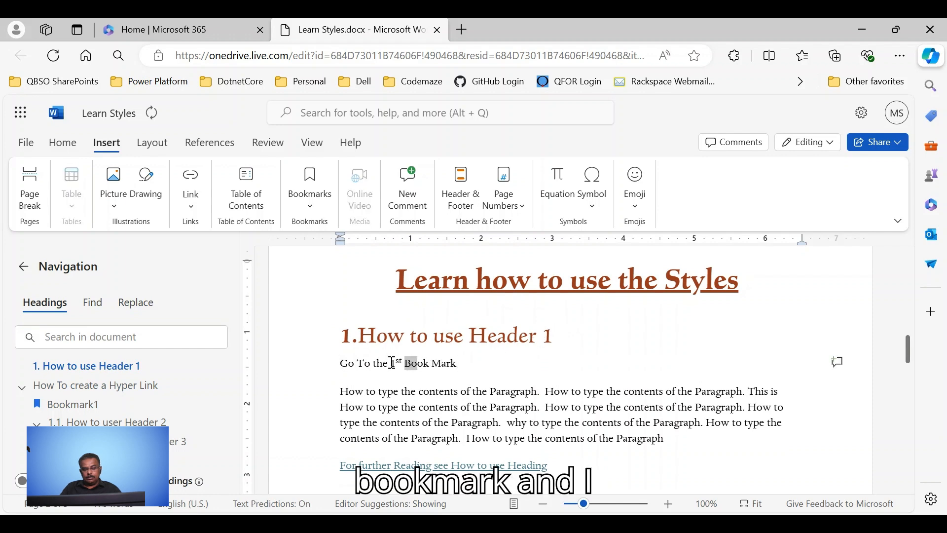
Step: Link the words "1st Book Mark" to the document bookmark Bookmark1, and test the link by following it
drag(391, 364, 457, 364)
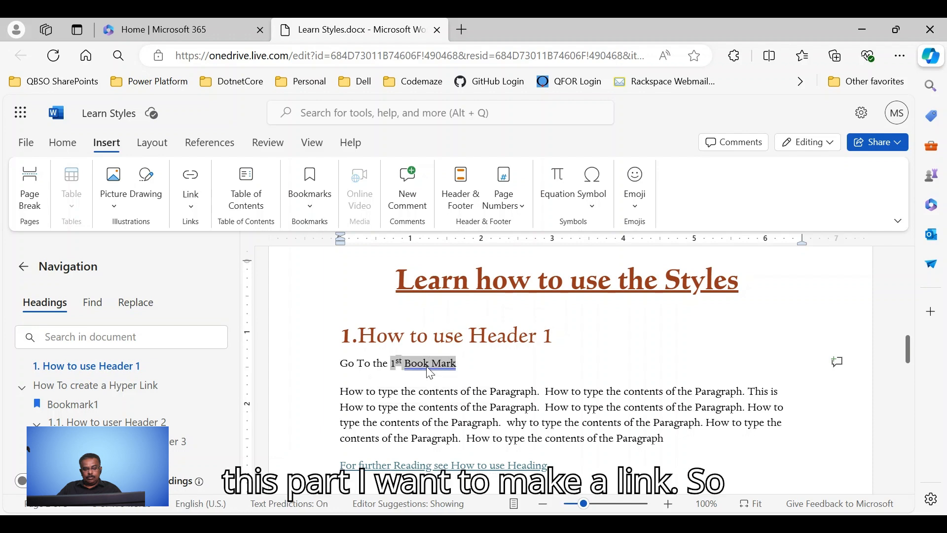
right_click(430, 374)
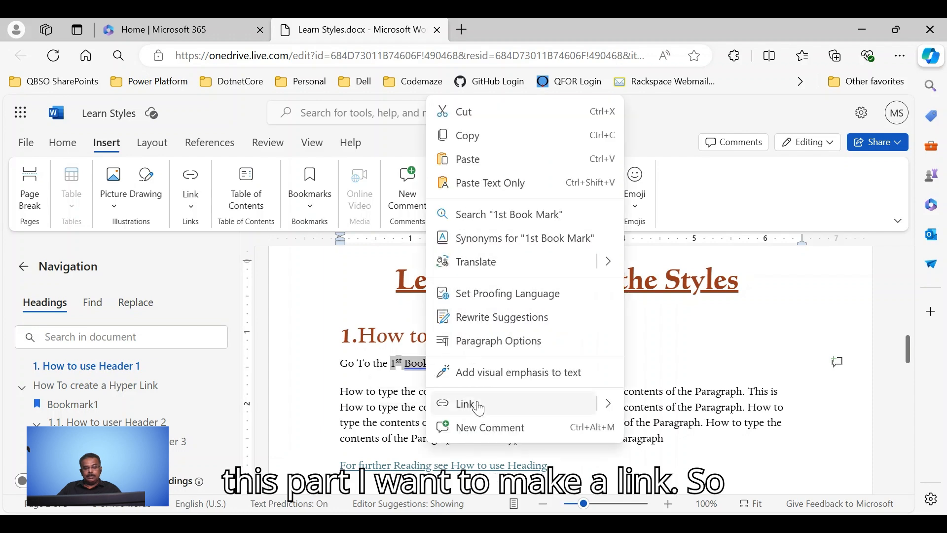
click(608, 404)
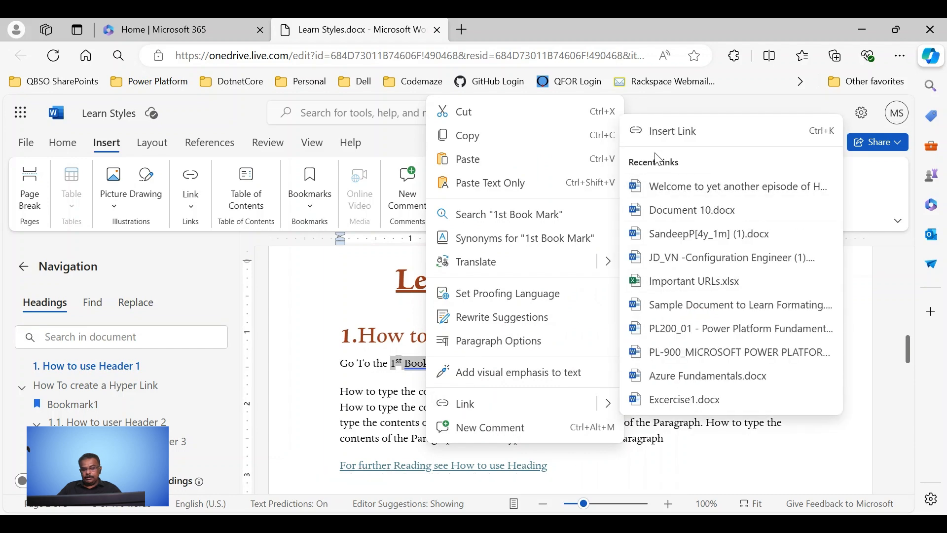
click(665, 133)
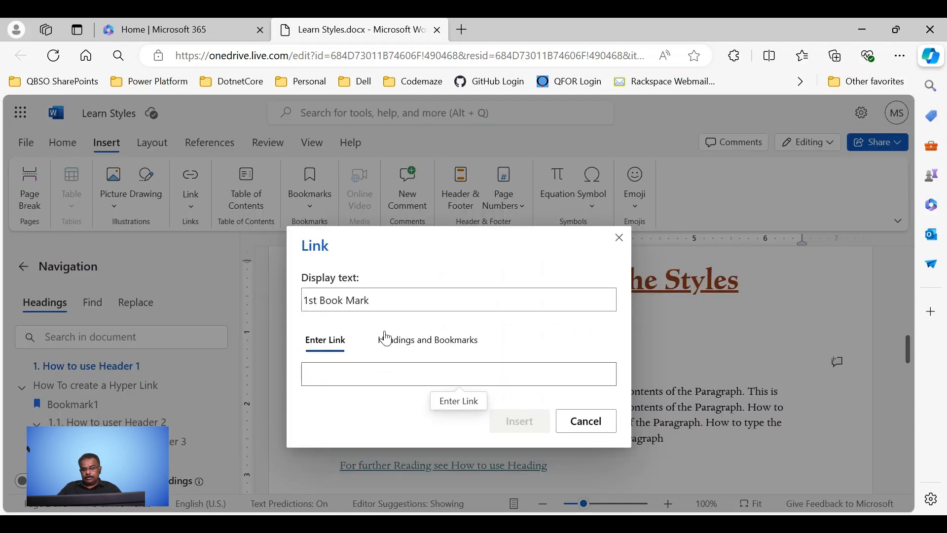
click(401, 351)
click(315, 414)
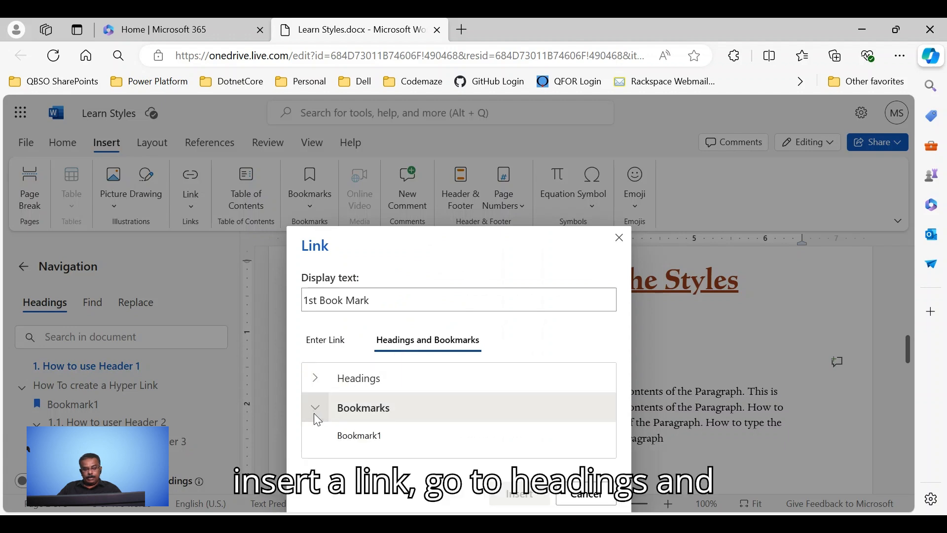
click(362, 436)
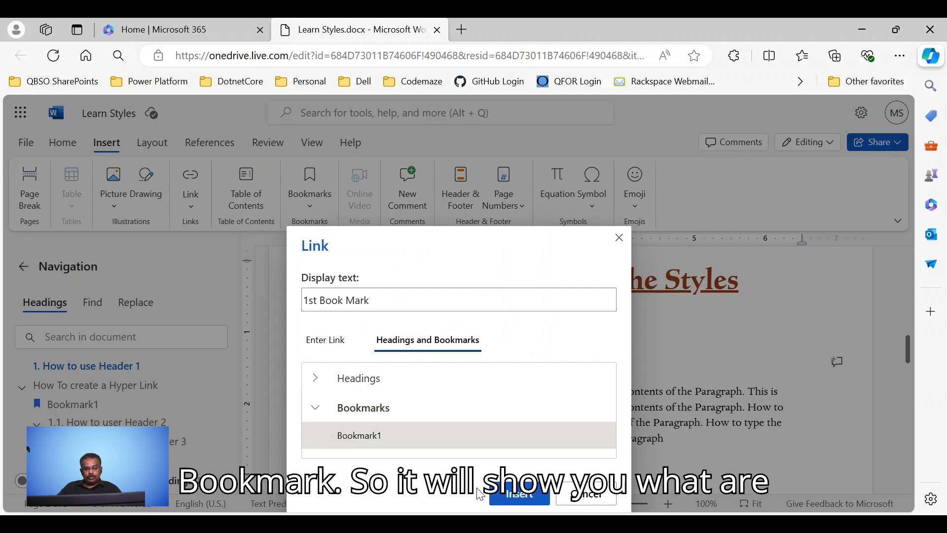
click(513, 493)
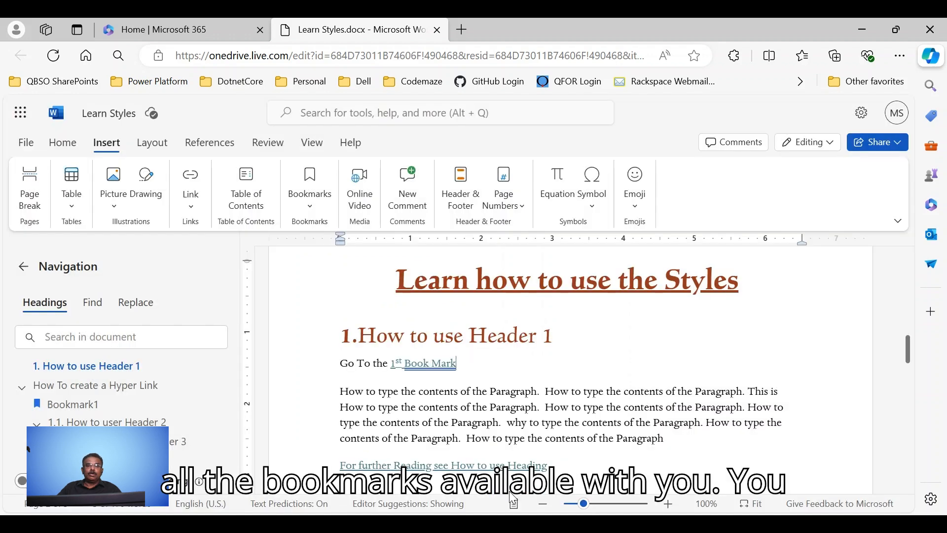
click(430, 368)
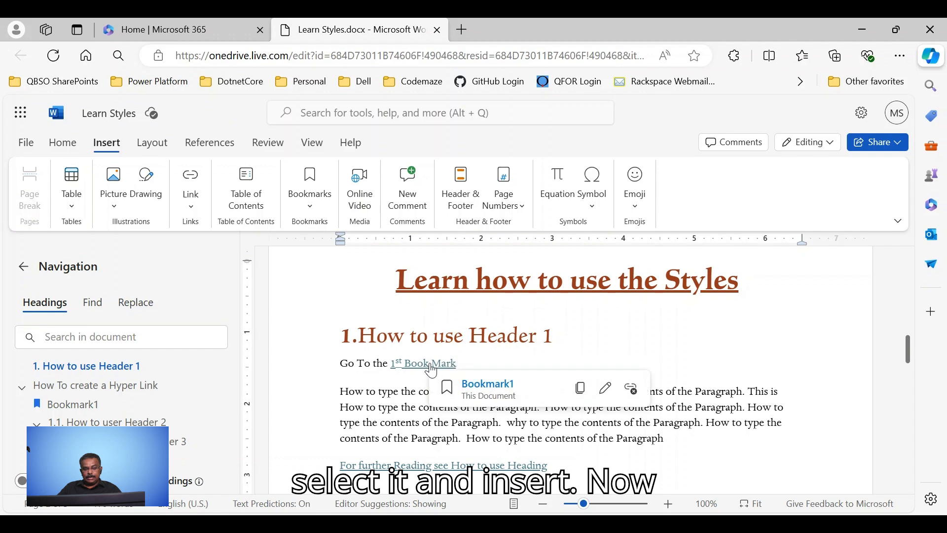
click(488, 381)
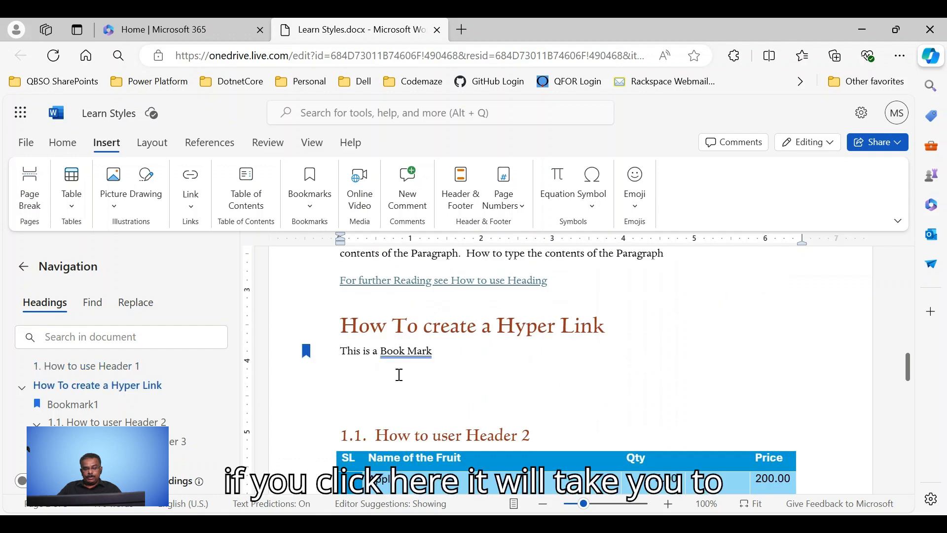
click(396, 376)
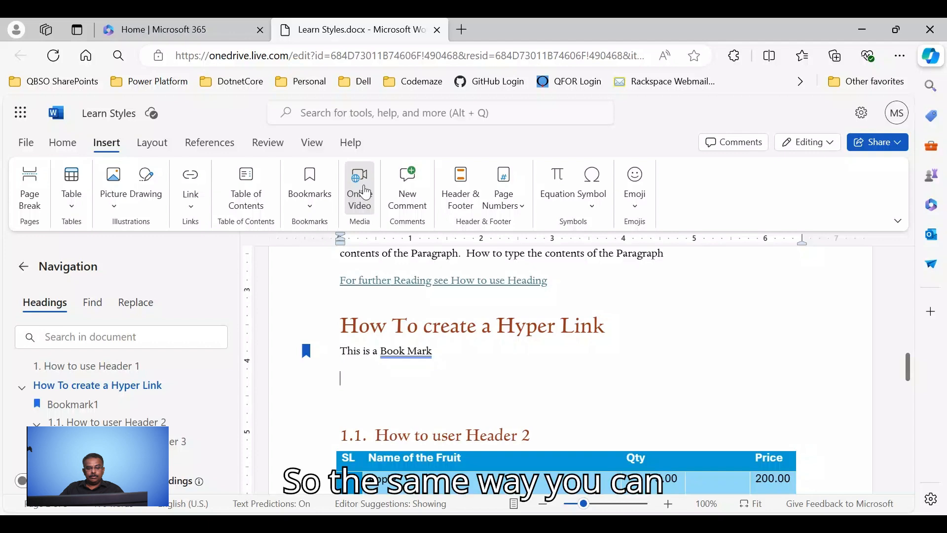
click(365, 192)
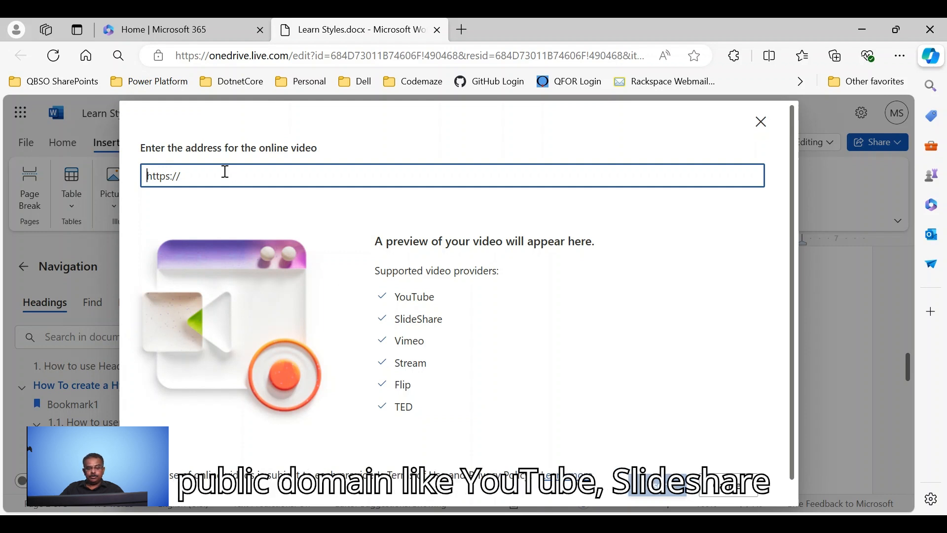
text(https://www.youtube.com/watch?v=OCYByYsMOYs)
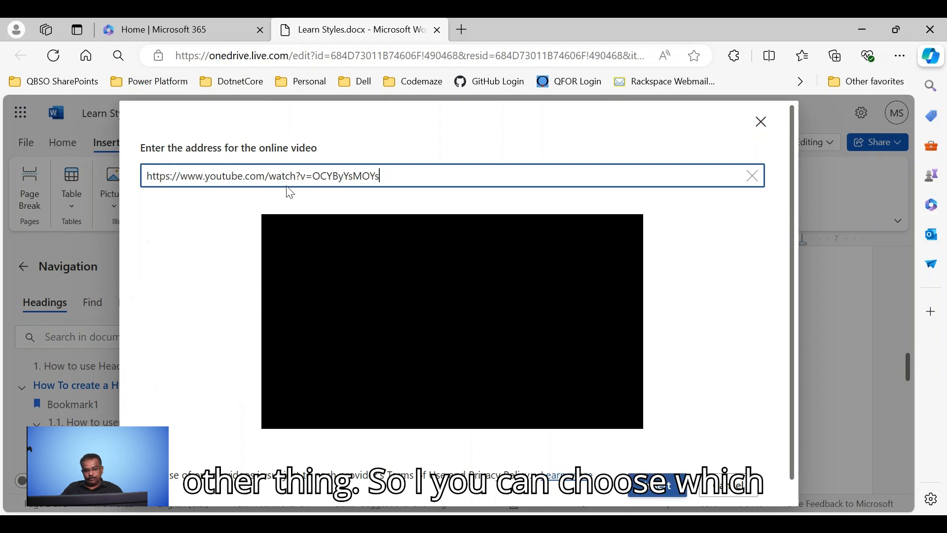
click(656, 488)
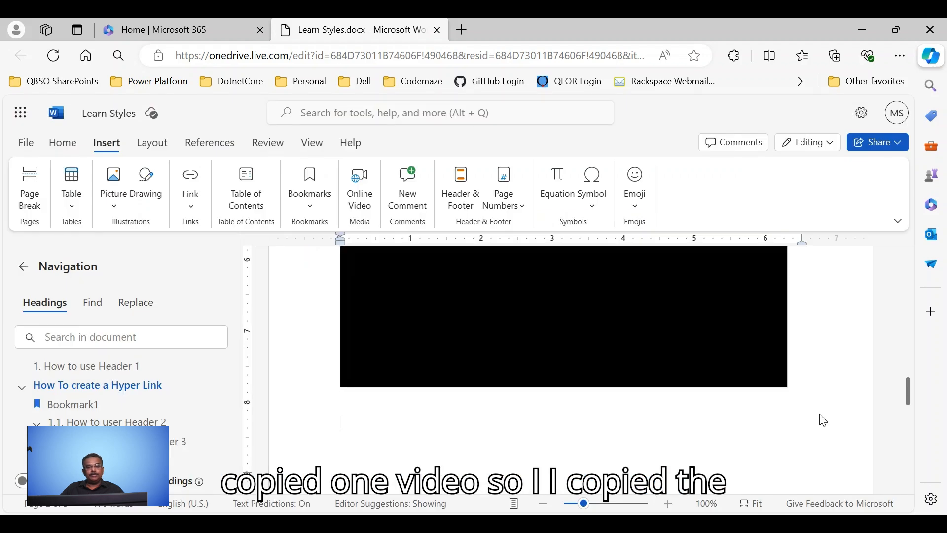
scroll(823, 419, up, 3)
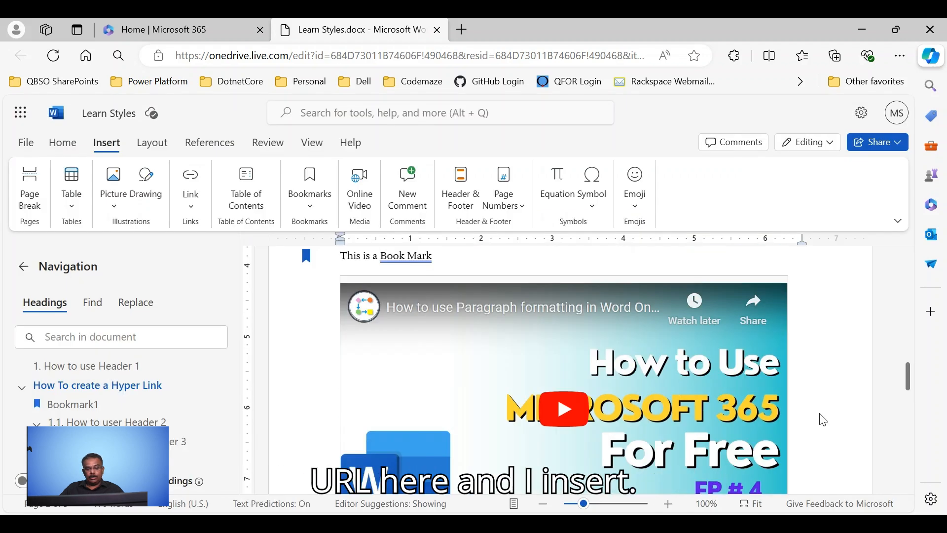
scroll(822, 418, down, 3)
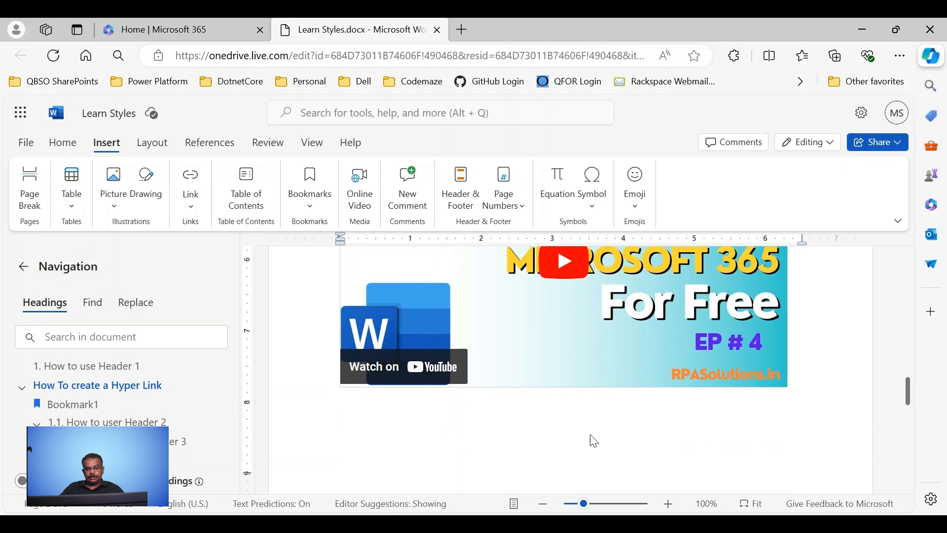